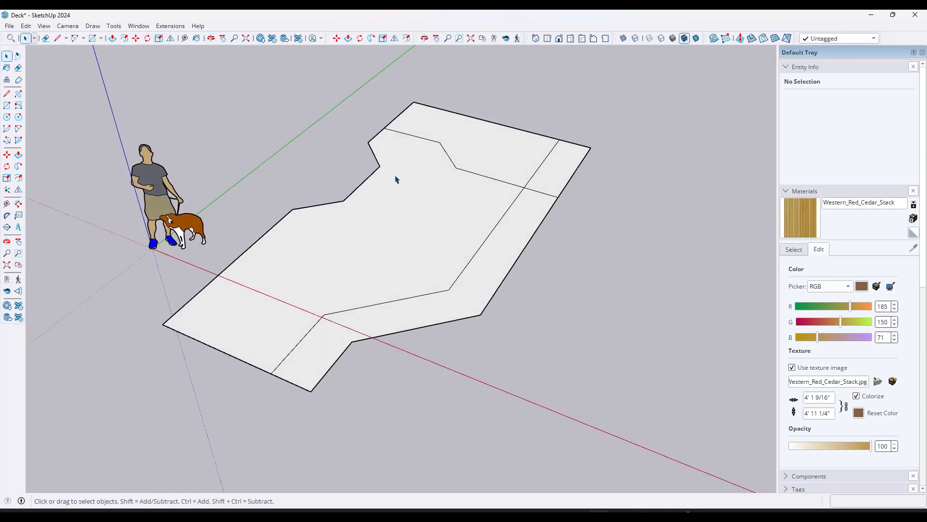
mouse_move(474, 242)
middle_down()
mouse_move(450, 255)
mouse_move(447, 227)
mouse_move(460, 230)
middle_up()
scroll(485, 219, down, 1)
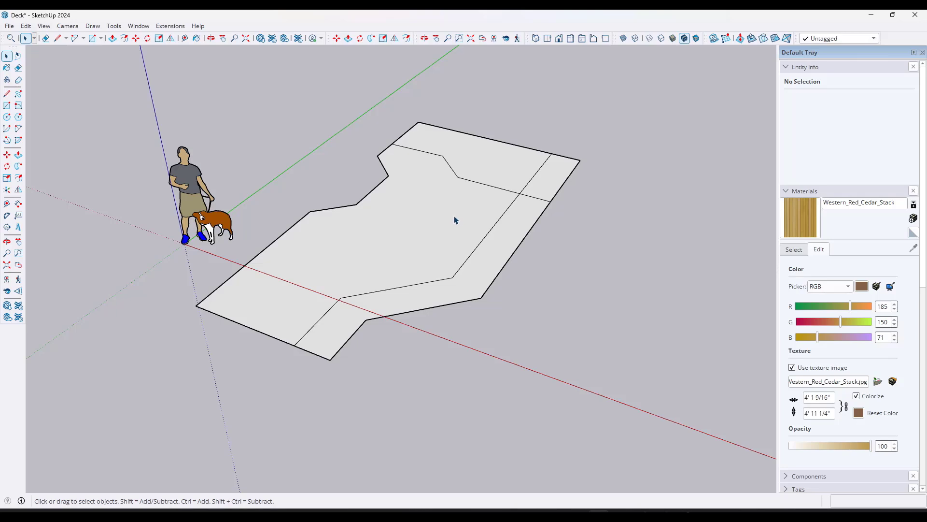
middle_drag(467, 219, 468, 230)
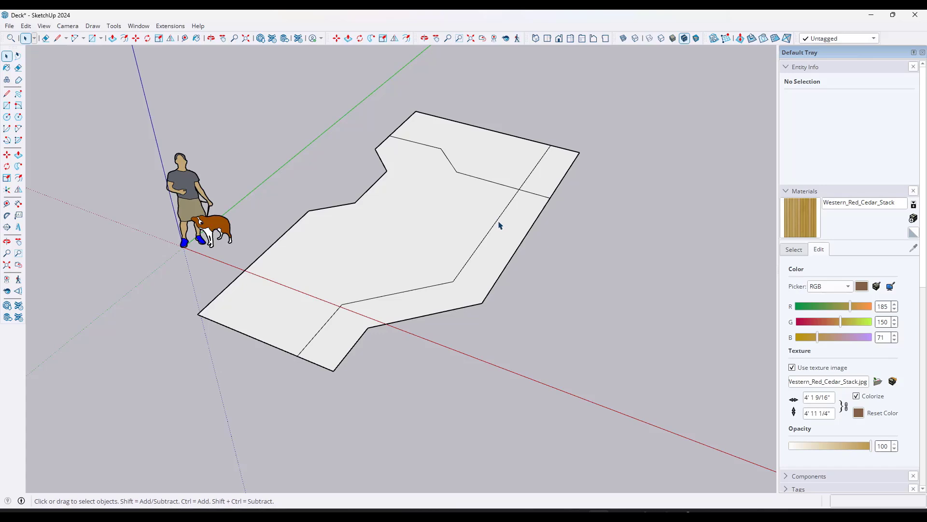
scroll(478, 212, up, 1)
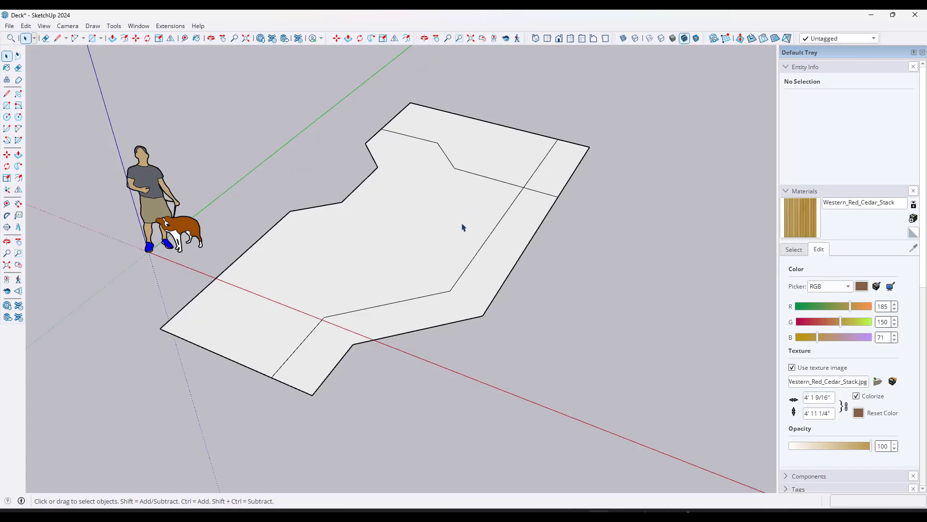
middle_drag(466, 244, 379, 213)
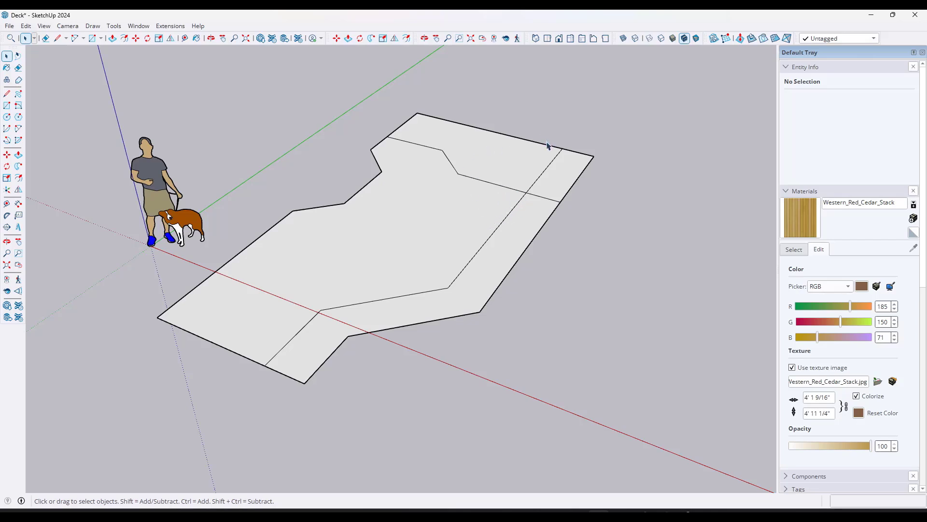
Offset the three connected inner border edges along the deck's long angled side 3.5" toward the deck's interior
middle_drag(592, 259, 520, 263)
middle_drag(537, 165, 494, 235)
middle_drag(459, 286, 337, 370)
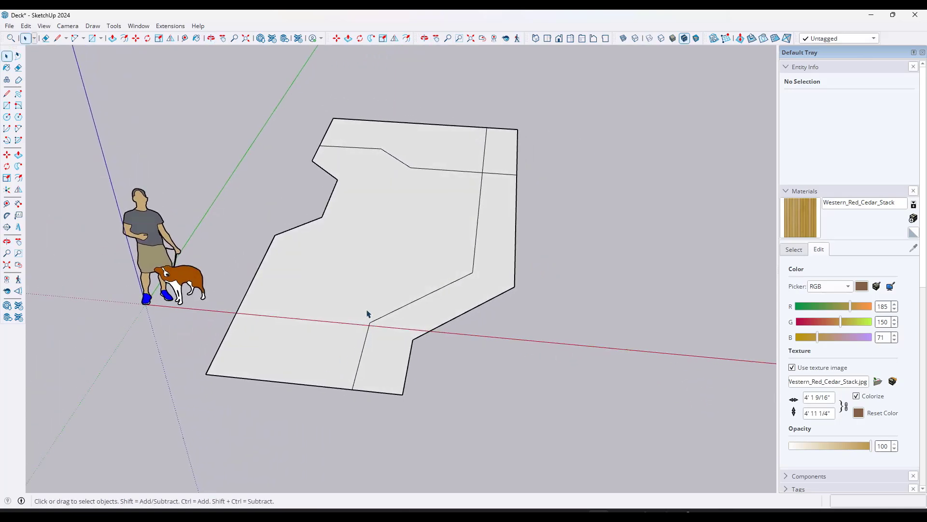
click(363, 356)
shift+click(393, 313)
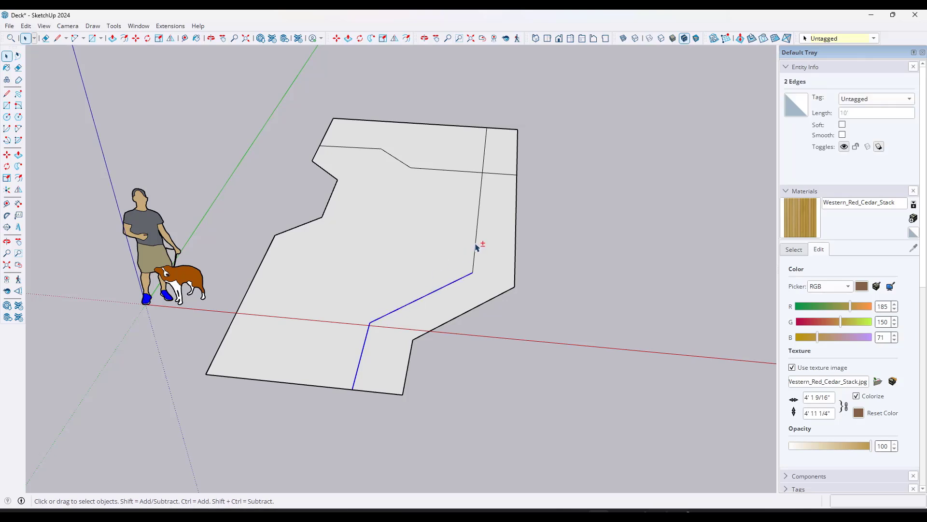
shift+click(476, 245)
scroll(483, 237, up, 2)
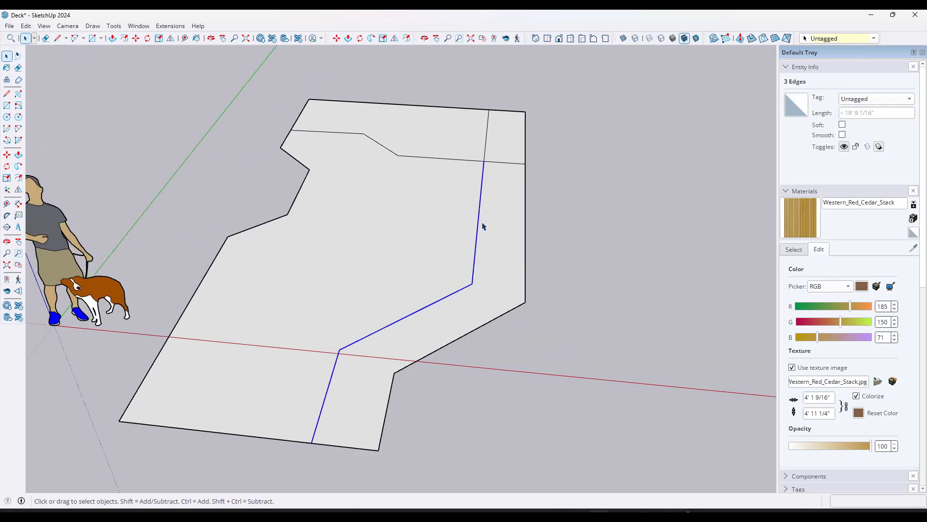
key(f)
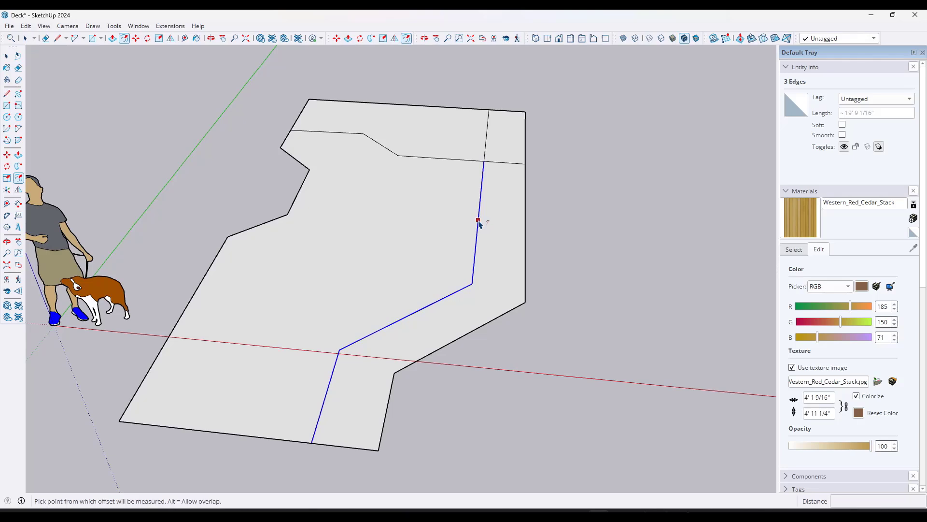
click(479, 221)
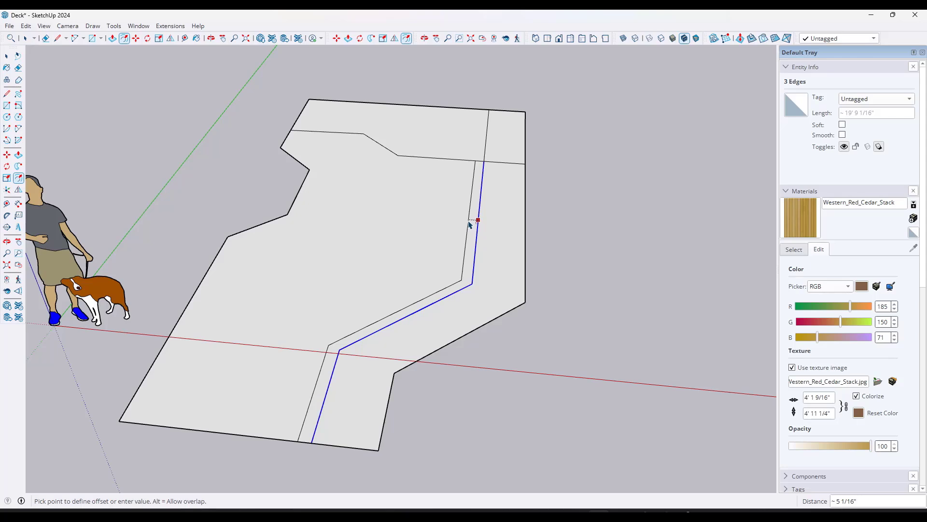
text(3.5)
key(Return)
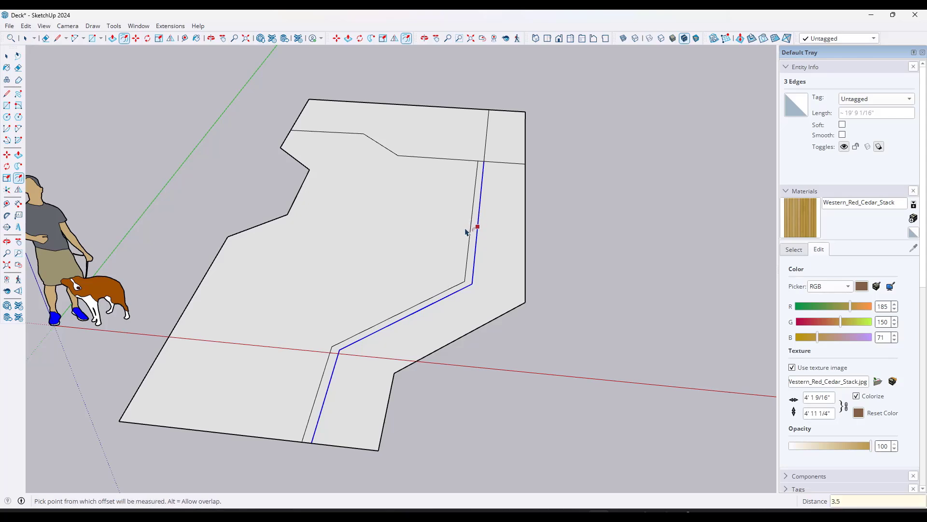
Make a group from the narrow strip between the original border edges and their offset copy, including its bounding edges
key(space)
click(471, 230)
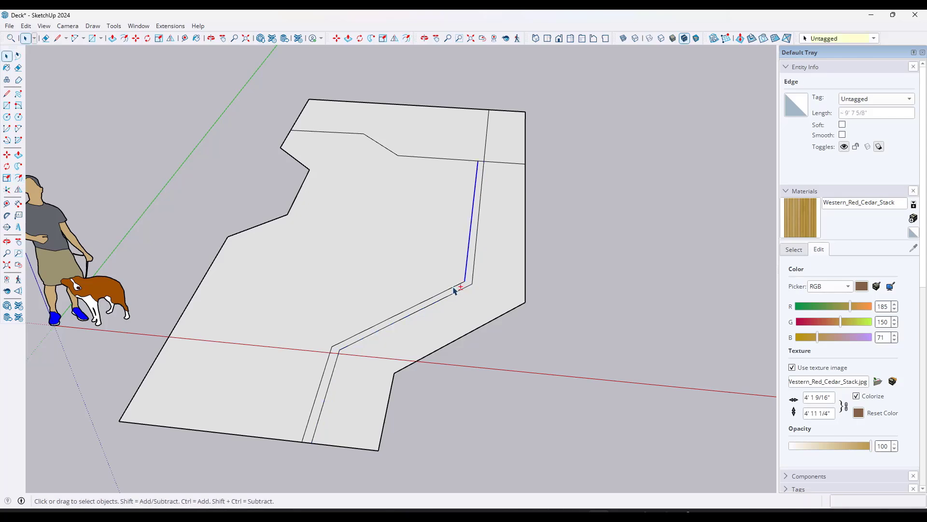
shift+click(363, 331)
shift+click(326, 357)
shift+click(330, 354)
shift+click(322, 350)
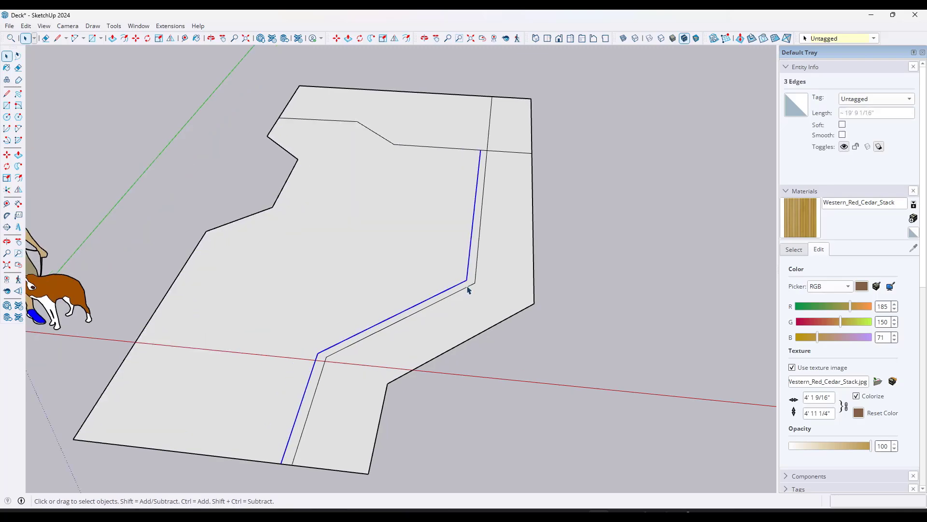
scroll(472, 279, up, 3)
scroll(477, 236, down, 2)
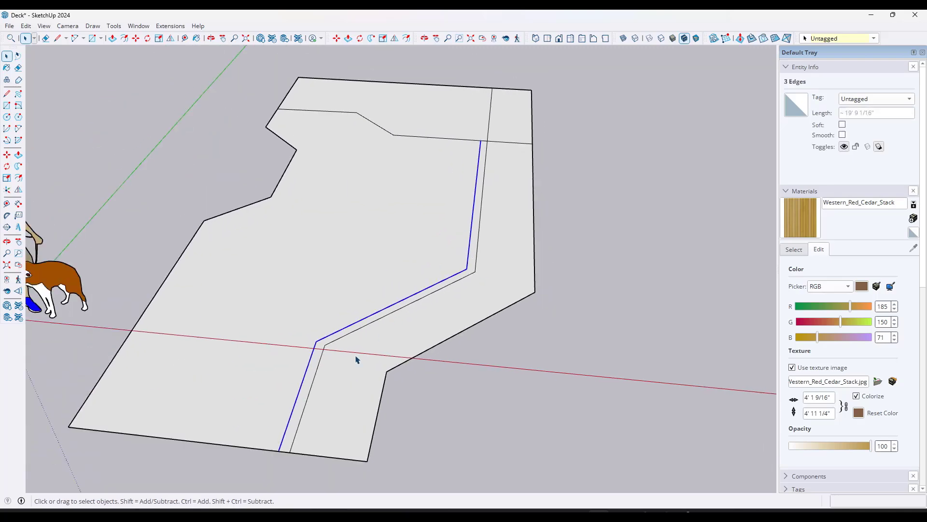
double_click(301, 403)
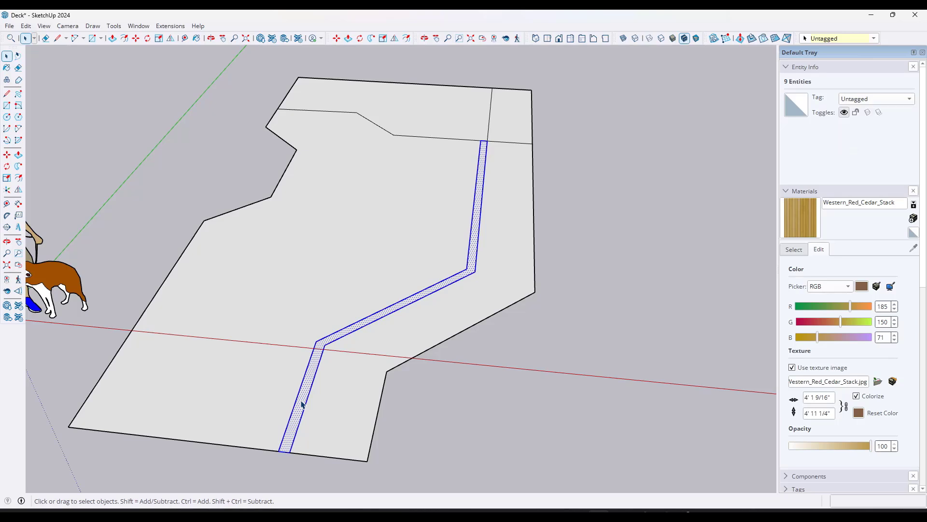
right_click(301, 404)
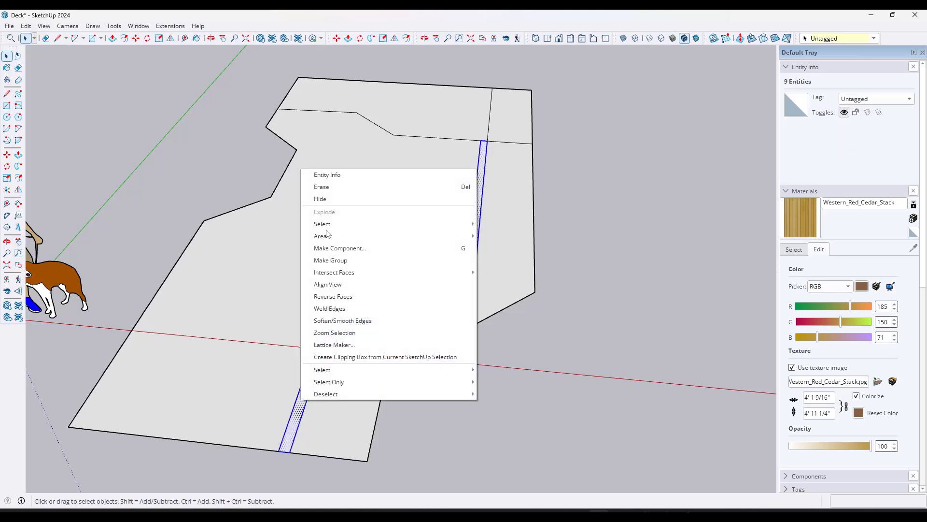
click(330, 261)
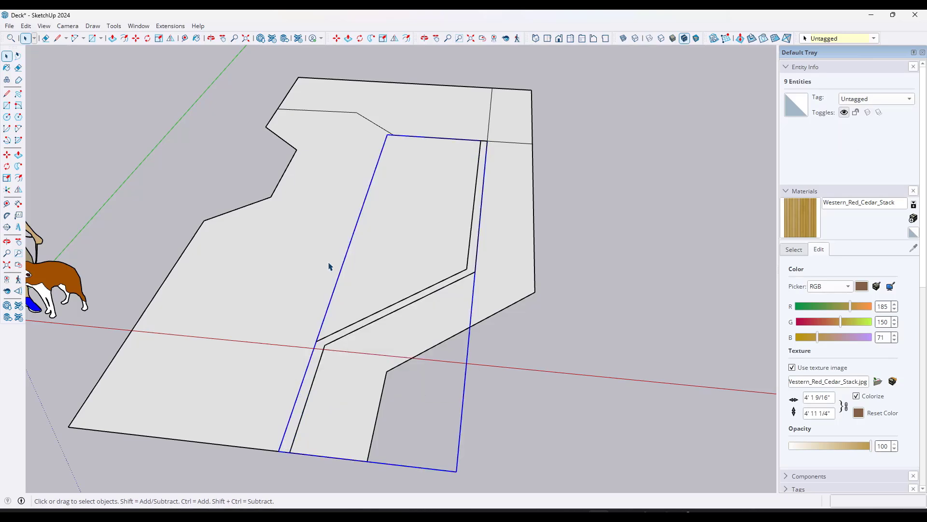
Extrude the face inside the strip group upward 0.75" to form the first deck board, and close the group
double_click(306, 402)
key(p)
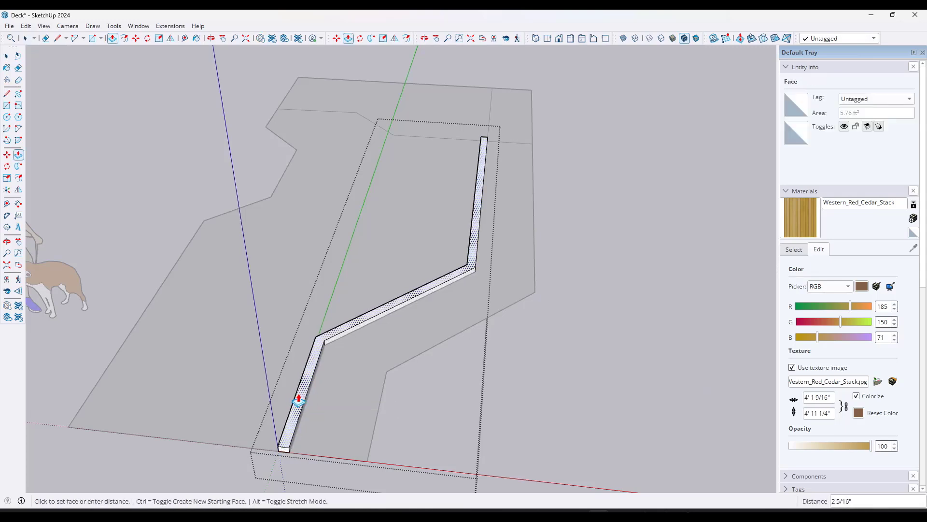
text(.5)
key(Return)
key(space)
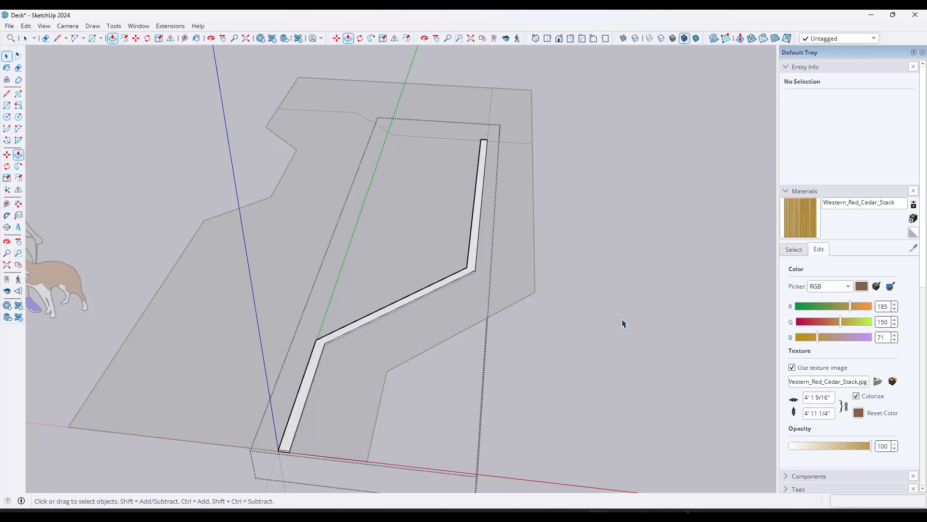
click(627, 316)
Hide the first deck board group to expose the deck edges beneath it
middle_drag(340, 384, 523, 303)
click(523, 303)
right_click(526, 301)
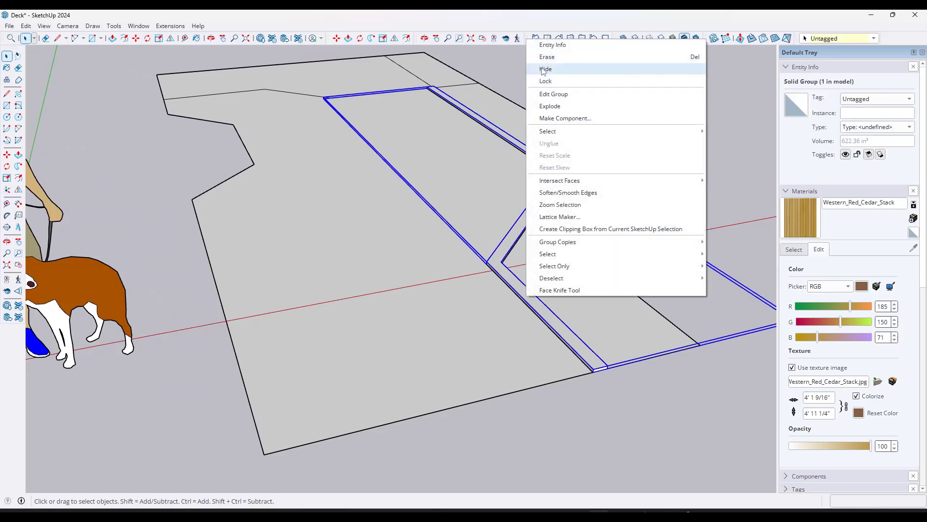
click(549, 70)
Offset the three inner edges of the hidden board's opening 0.25" toward the deck's interior as a board gap
mouse_move(486, 289)
middle_down()
mouse_move(497, 275)
mouse_move(485, 298)
middle_up()
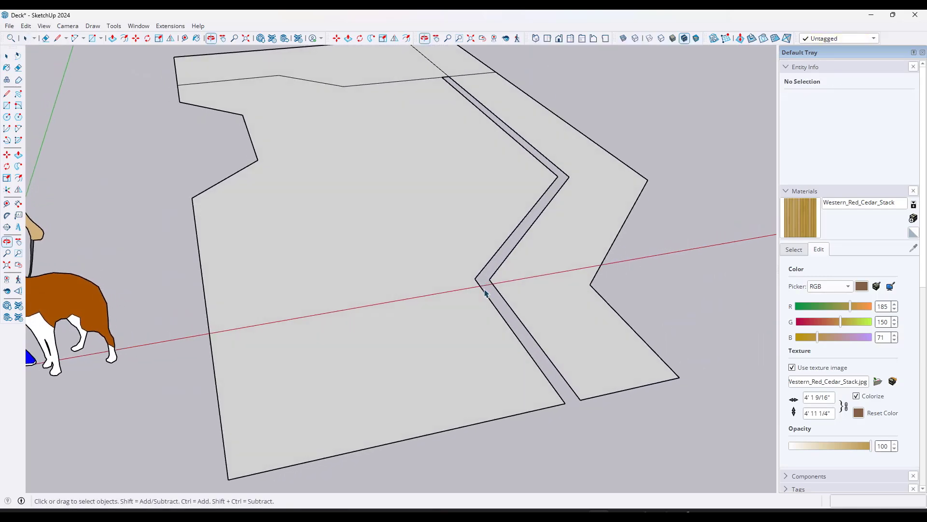
click(485, 299)
click(489, 297)
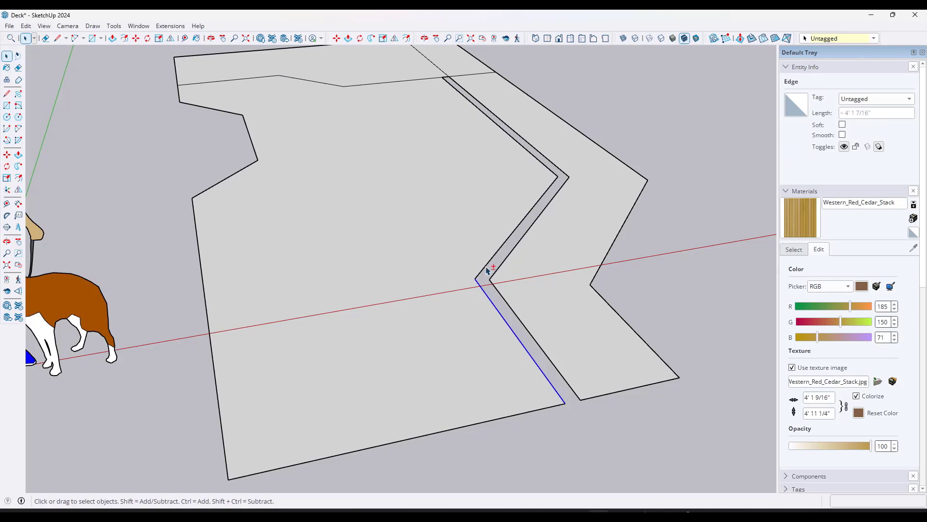
ctrl+click(510, 232)
ctrl+click(544, 165)
key(f)
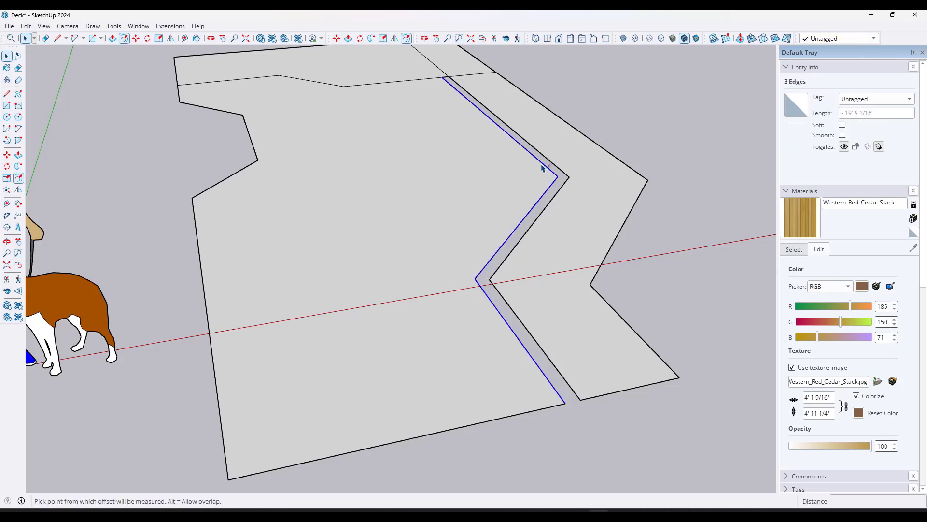
click(544, 167)
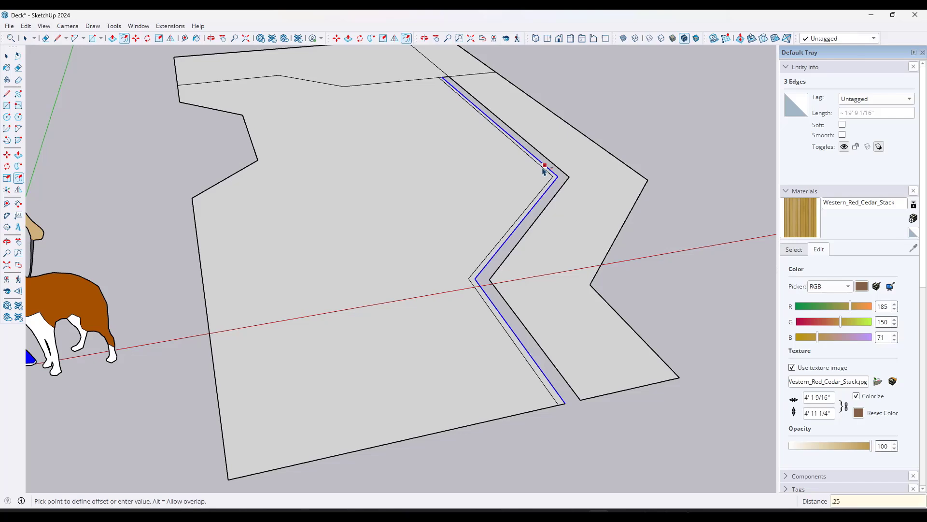
key(Return)
Offset the three new gap edges toward the deck's interior by the 3.5" board width
scroll(555, 182, up, 5)
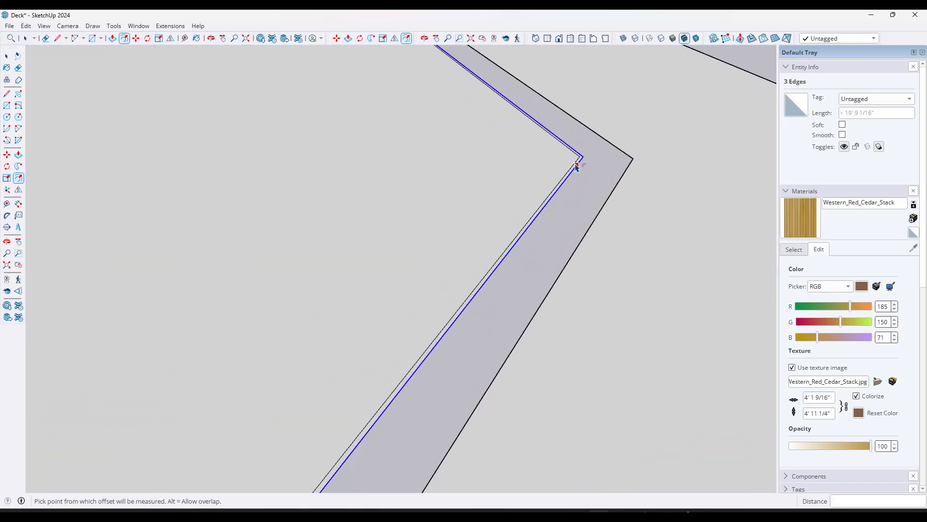
scroll(578, 164, up, 2)
key(space)
click(578, 152)
ctrl+click(578, 160)
scroll(589, 128, down, 3)
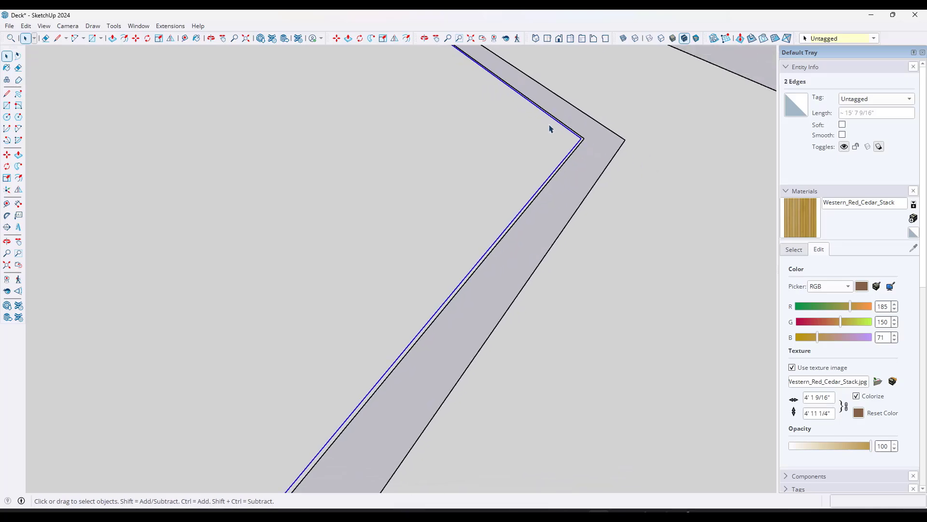
scroll(551, 129, down, 3)
scroll(333, 401, up, 2)
ctrl+click(333, 407)
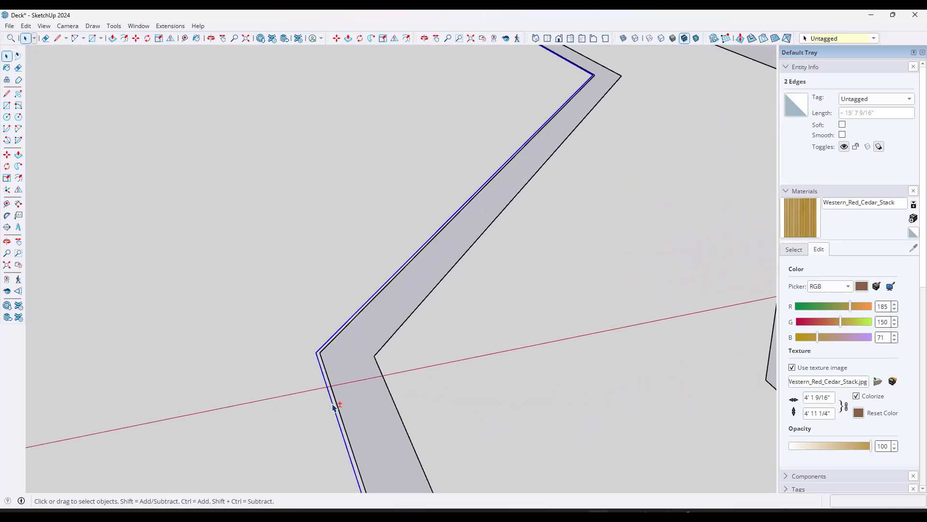
key(f)
click(325, 385)
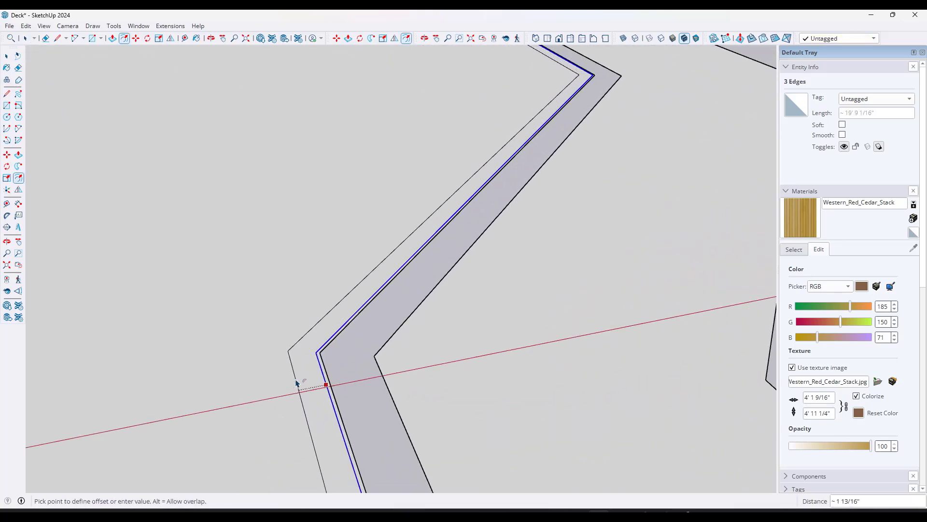
key(Return)
key(space)
Make a group from the second board strip beside the gap, including its bounding edges
scroll(303, 379, down, 3)
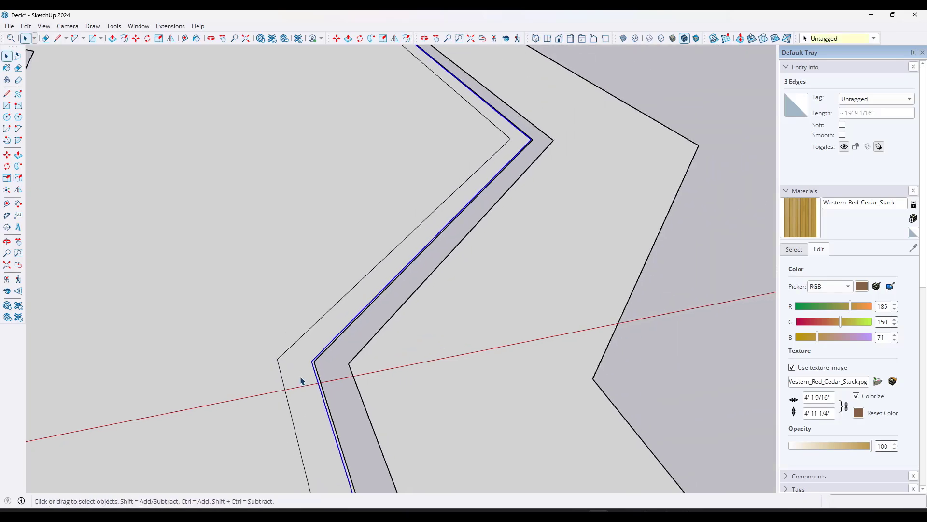
right_click(299, 381)
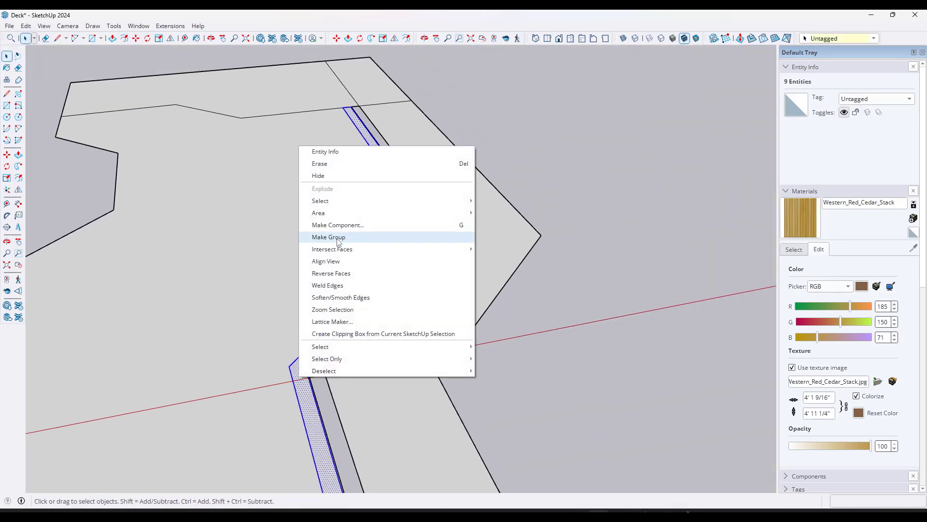
click(332, 239)
Extrude the face inside the second strip group upward 3/4" and close the group
scroll(311, 332, down, 3)
double_click(304, 363)
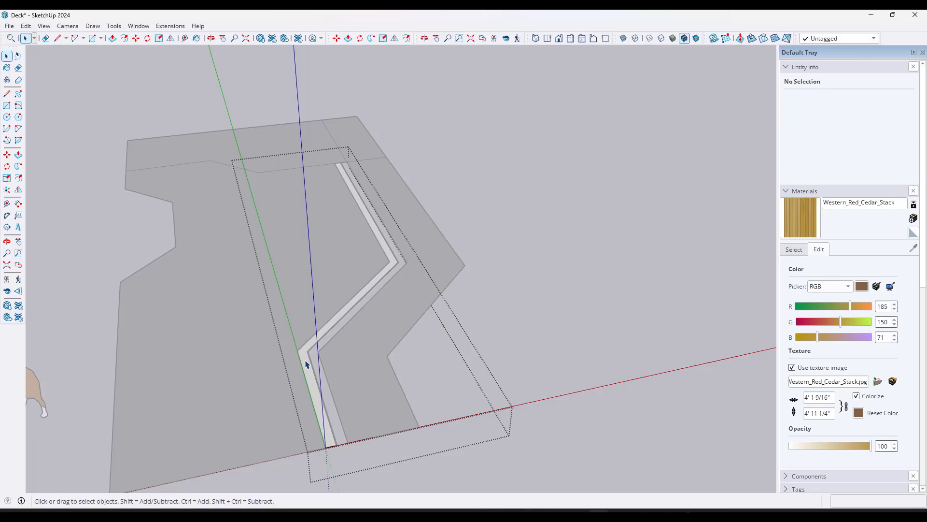
key(p)
click(306, 366)
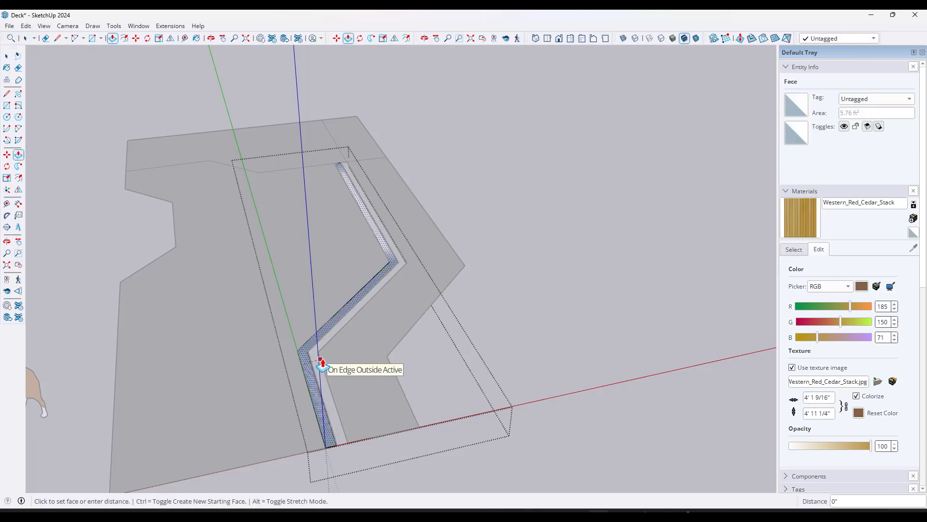
text(3/4)
key(Return)
key(space)
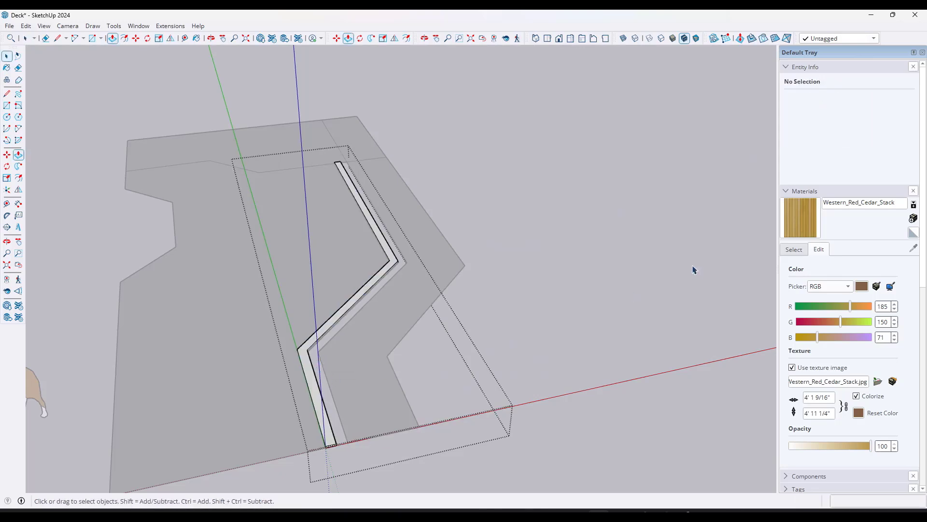
click(679, 265)
Unhide the first deck board group beside the second board
click(25, 26)
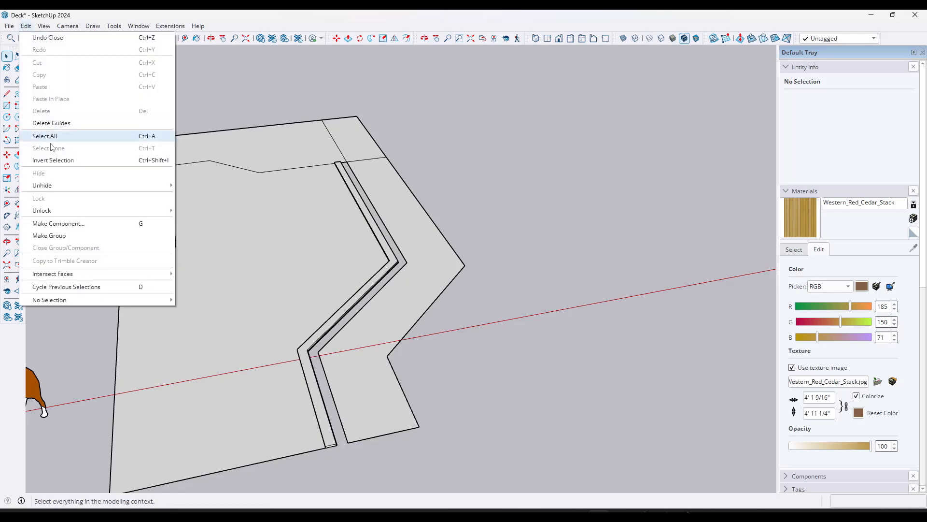
mouse_move(46, 189)
click(201, 200)
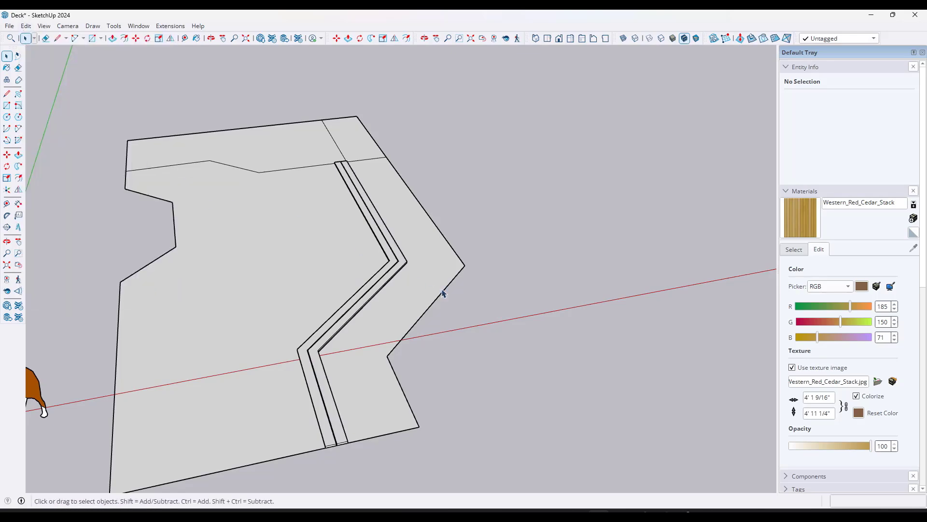
mouse_move(442, 292)
middle_down()
mouse_move(338, 245)
mouse_move(259, 273)
mouse_move(284, 269)
middle_up()
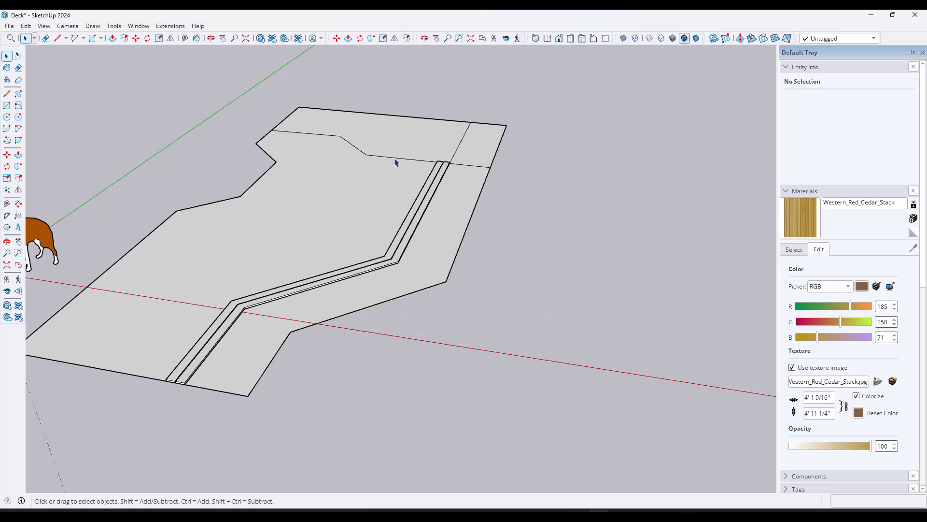
Push/Pull the large face at the far end of the deck upward 5.5" as a raised platform
middle_drag(456, 156, 474, 209)
click(465, 197)
key(p)
click(474, 209)
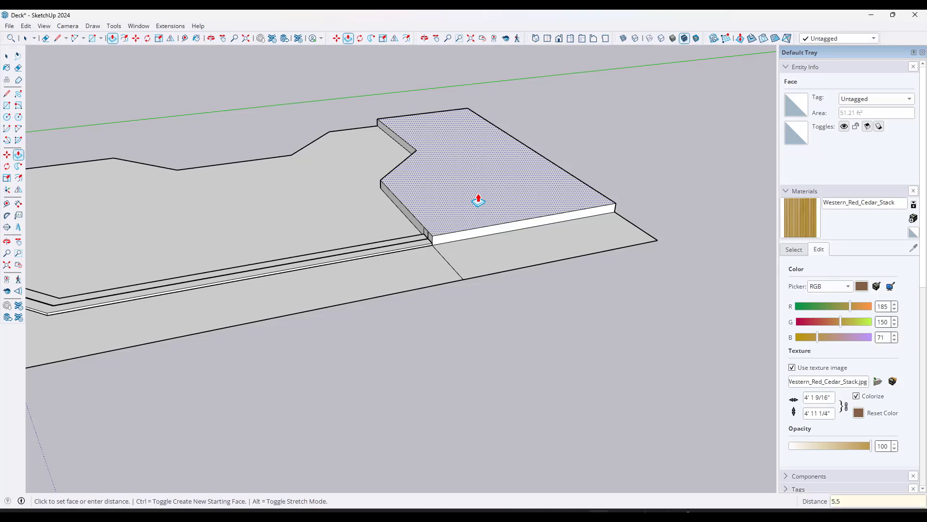
key(Return)
Erase the extra vertical edges on the platform's riser face where the lower deck boards meet it
middle_drag(393, 197, 441, 211)
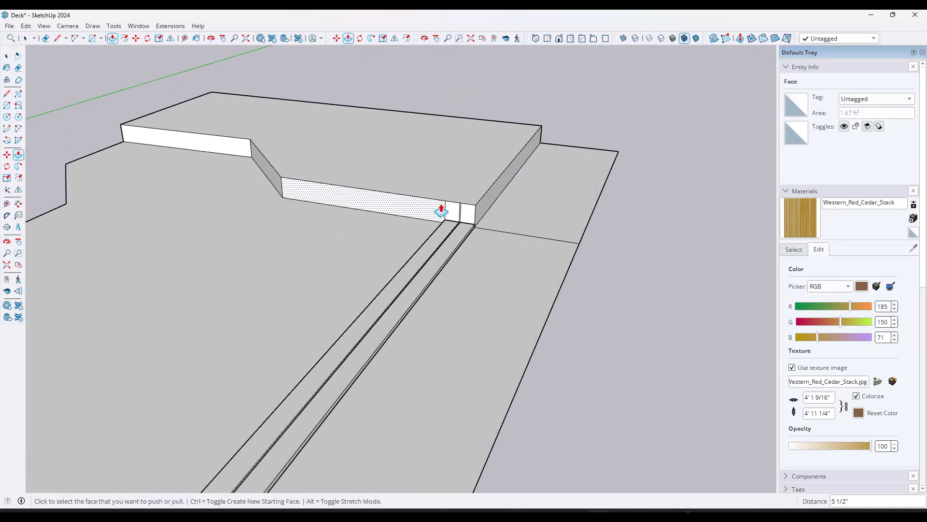
scroll(441, 211, up, 1)
key(e)
drag(443, 205, 471, 209)
key(space)
scroll(463, 202, down, 2)
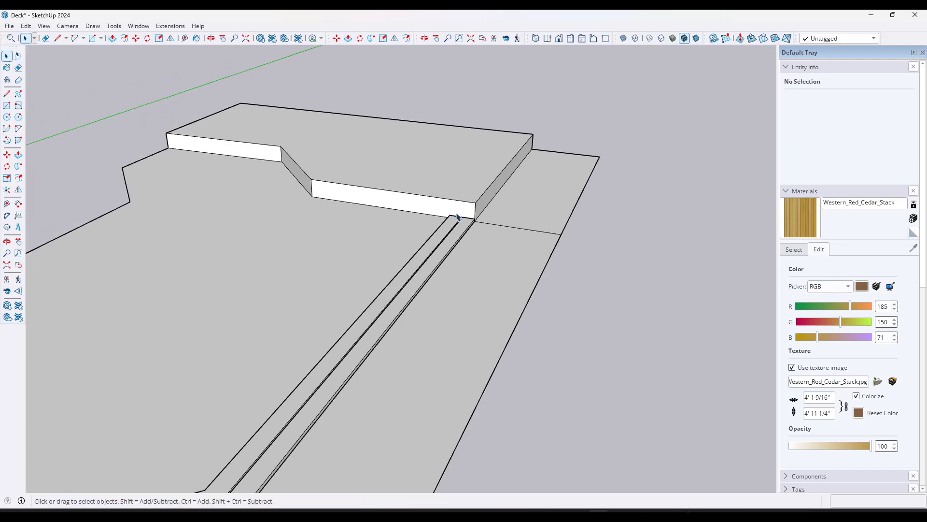
Offset the three angled top edges along the platform's riser inward by 3.5" for the first board
middle_drag(485, 211, 375, 213)
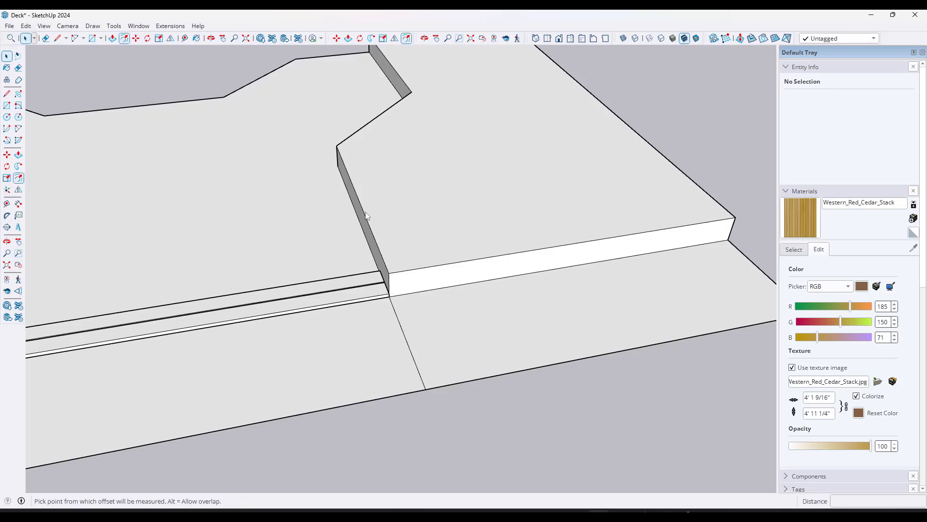
click(356, 194)
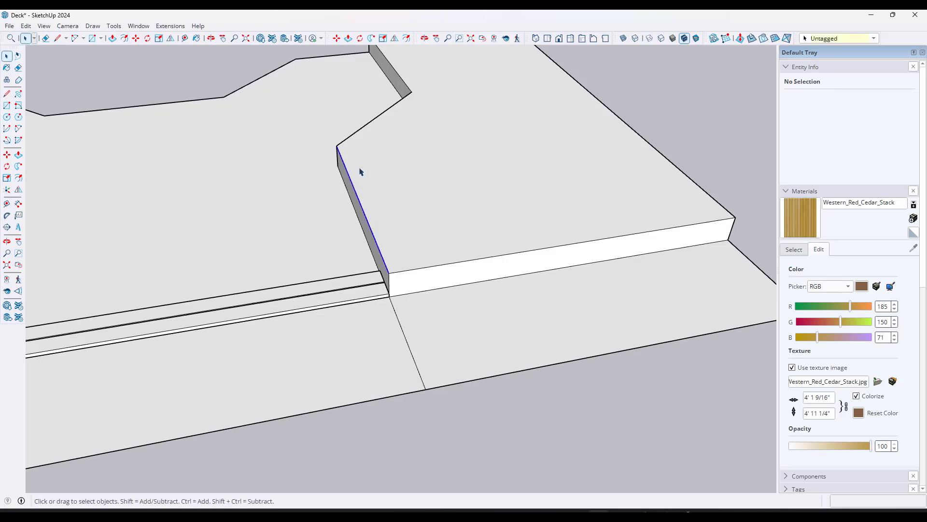
shift+click(363, 128)
shift+click(405, 87)
key(f)
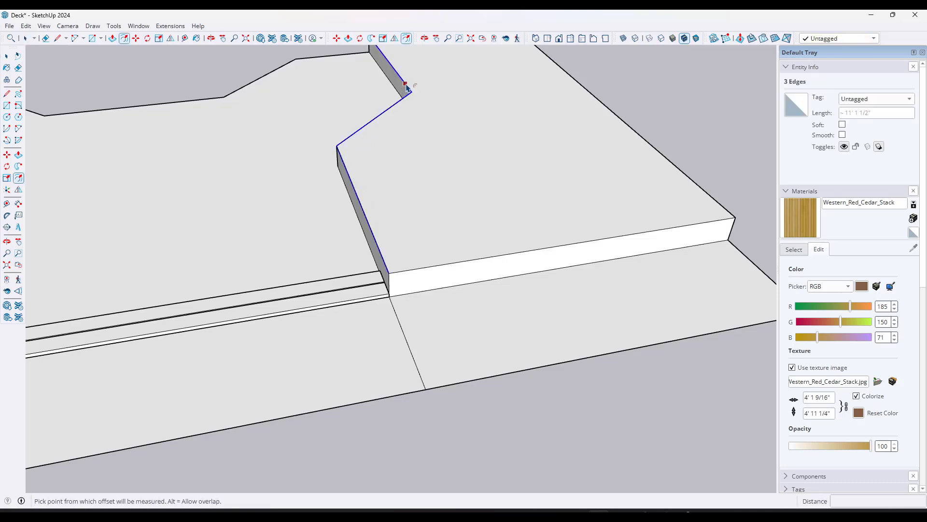
click(405, 84)
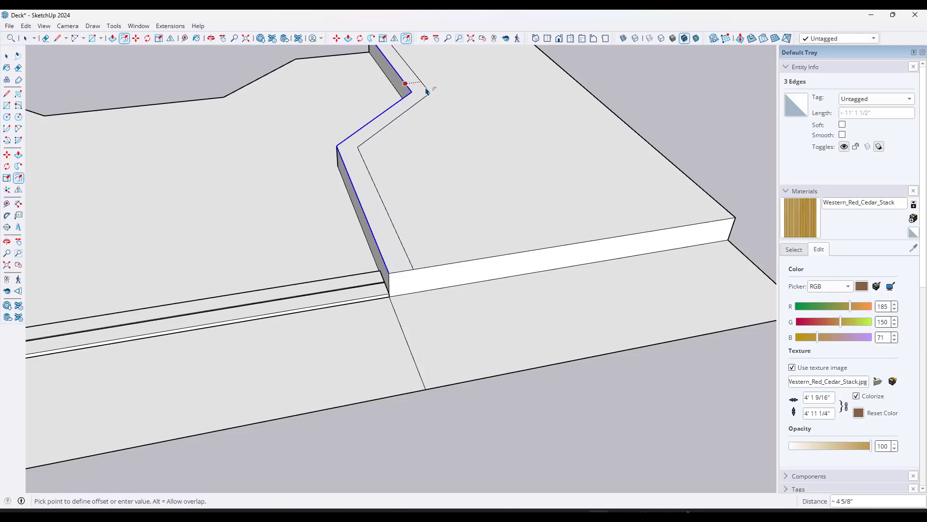
text(3.5)
key(Return)
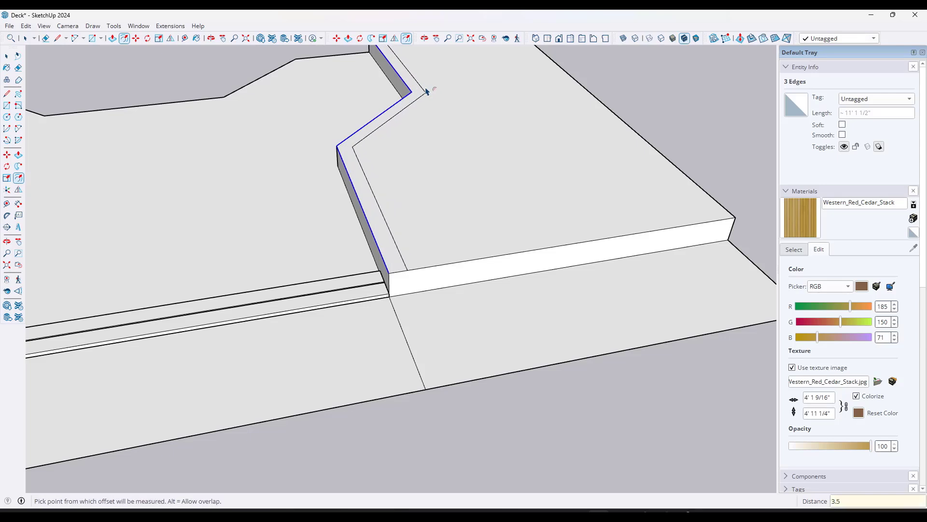
key(space)
double_click(393, 251)
right_click(393, 250)
click(392, 247)
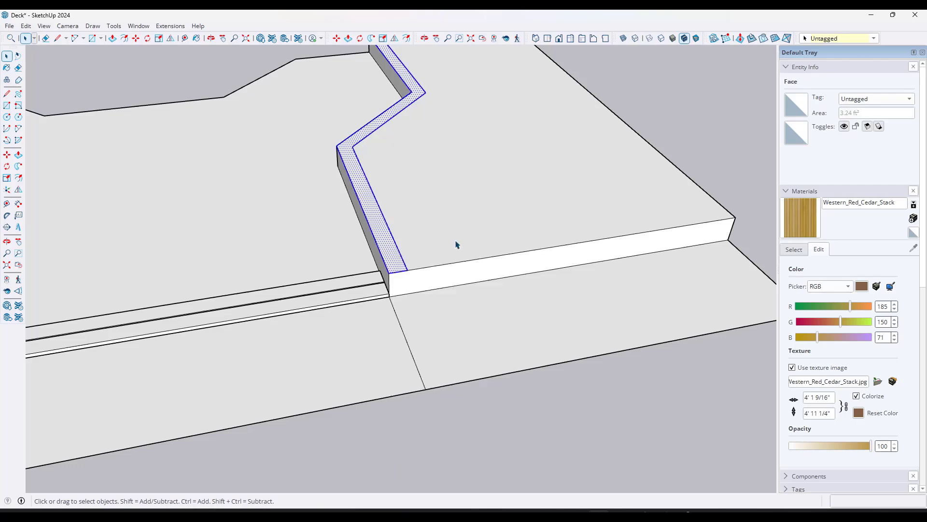
Offset the inner three edges of the platform's first board strip inward by .25" for the gap
middle_drag(457, 244, 411, 242)
click(381, 227)
shift+click(393, 128)
shift+click(454, 88)
key(f)
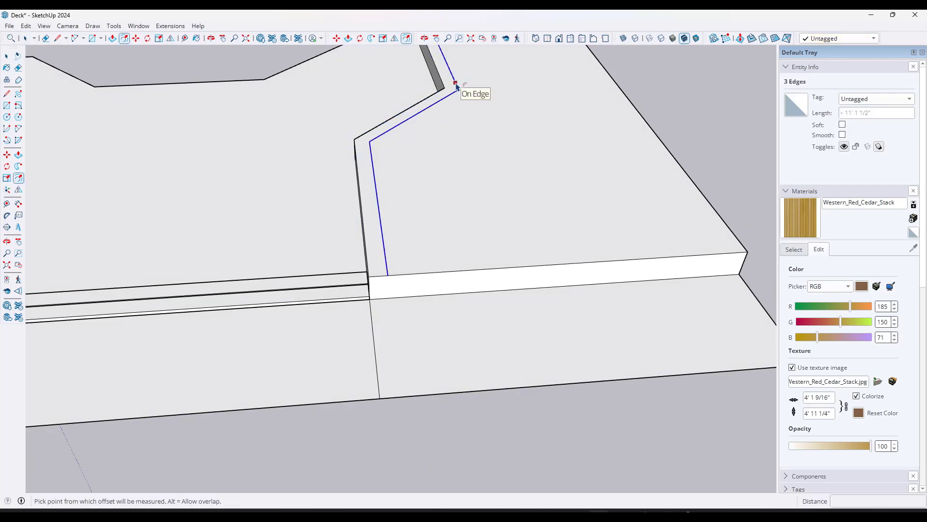
click(456, 84)
text(.25)
key(Return)
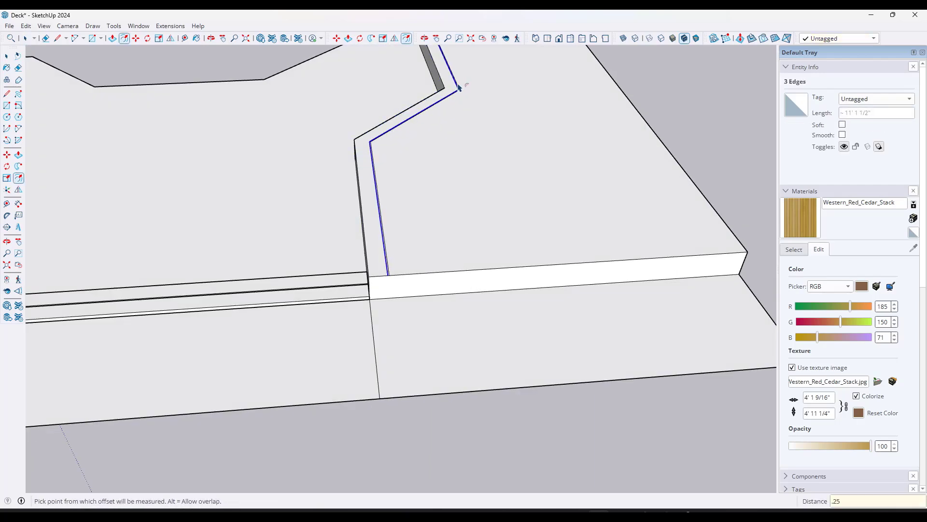
key(space)
Offset the three new gap edges toward the platform's interior by 3.5" for the second board
scroll(458, 84, up, 4)
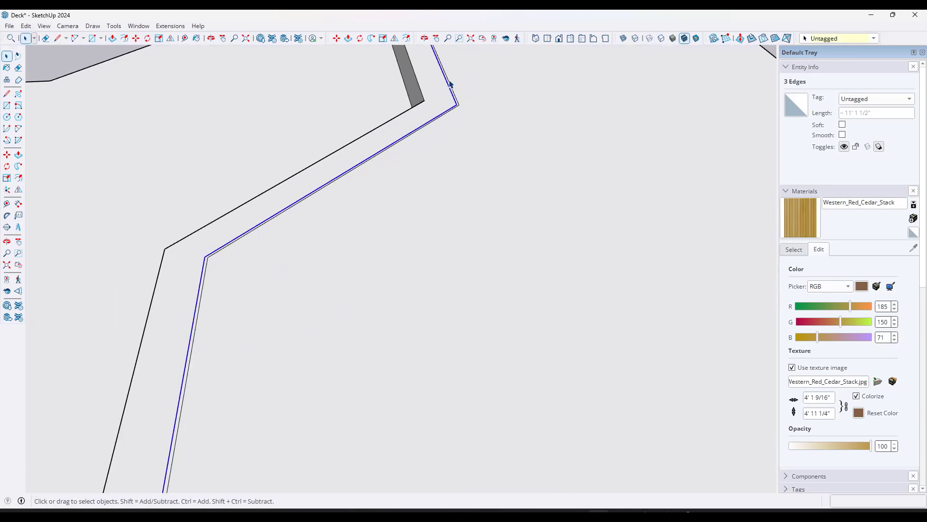
click(458, 104)
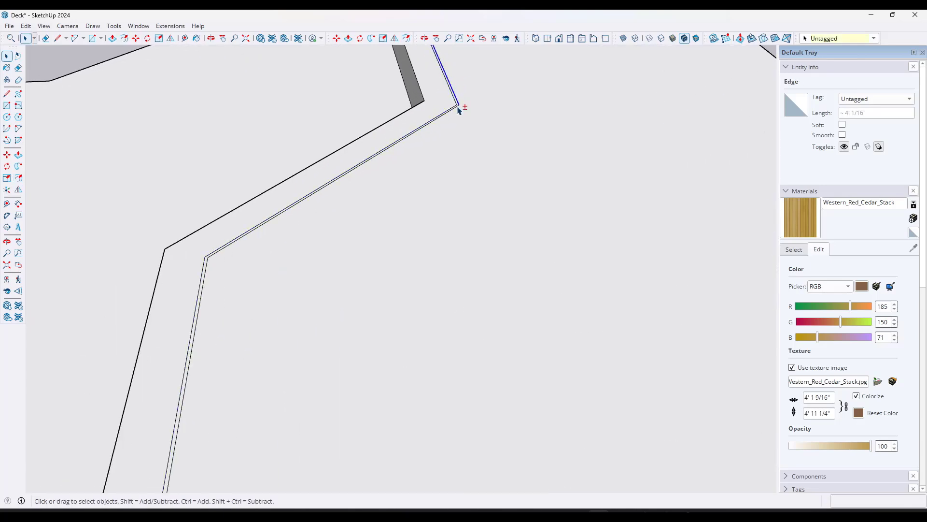
shift+click(458, 107)
scroll(460, 105, down, 2)
scroll(323, 232, up, 2)
shift+click(288, 231)
key(f)
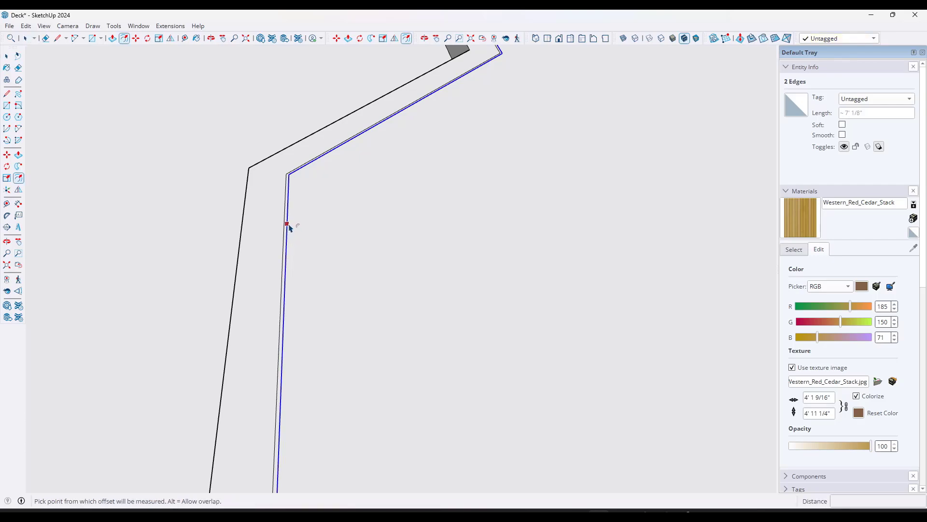
click(289, 225)
text(3.5)
key(Return)
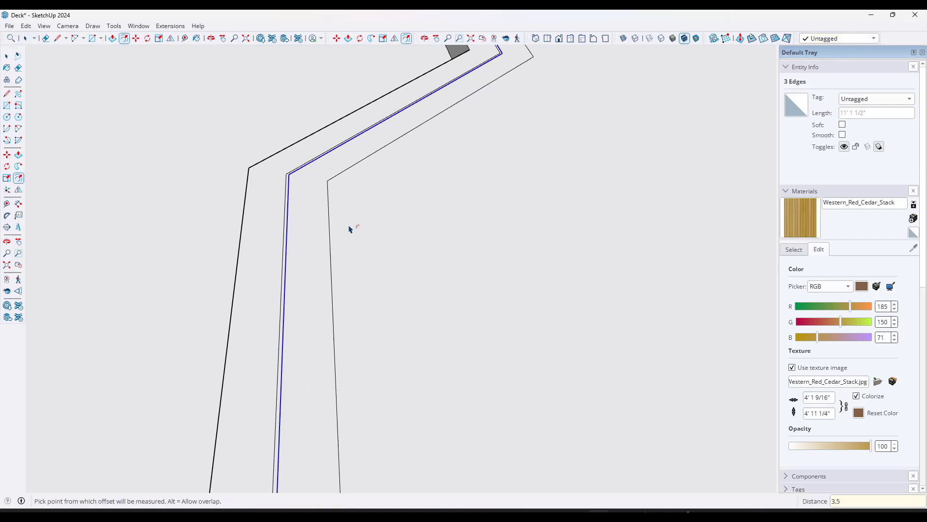
key(space)
Make a group from the platform's first board strip along the riser, including its bounding edges
scroll(406, 138, down, 3)
middle_drag(405, 138, 448, 150)
double_click(314, 224)
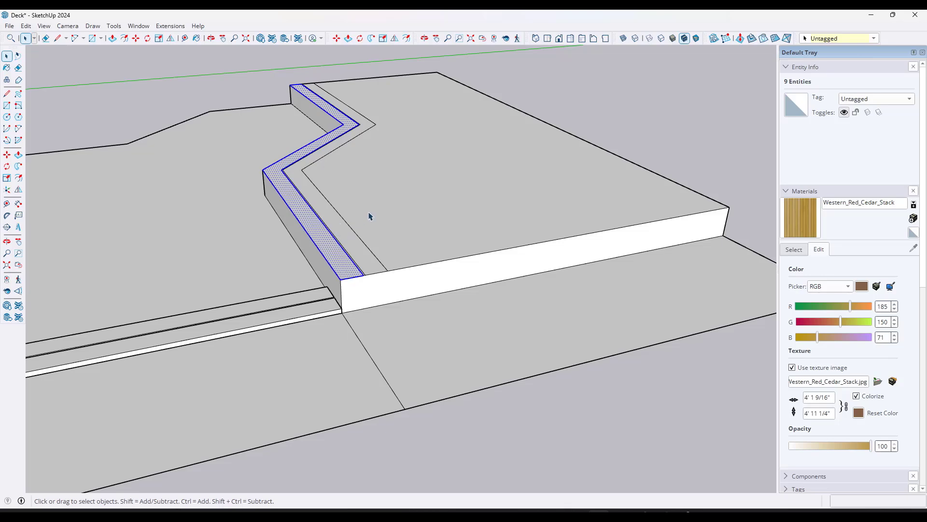
scroll(369, 216, up, 8)
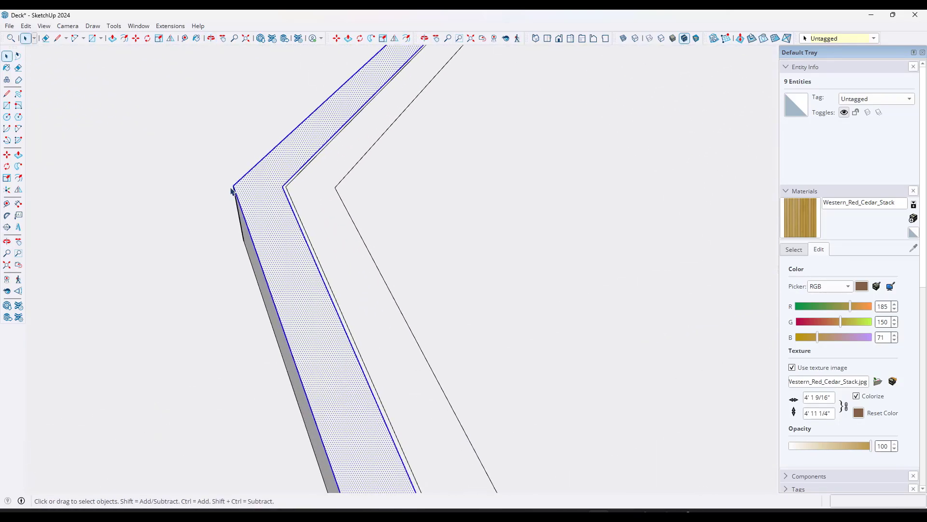
scroll(232, 191, up, 1)
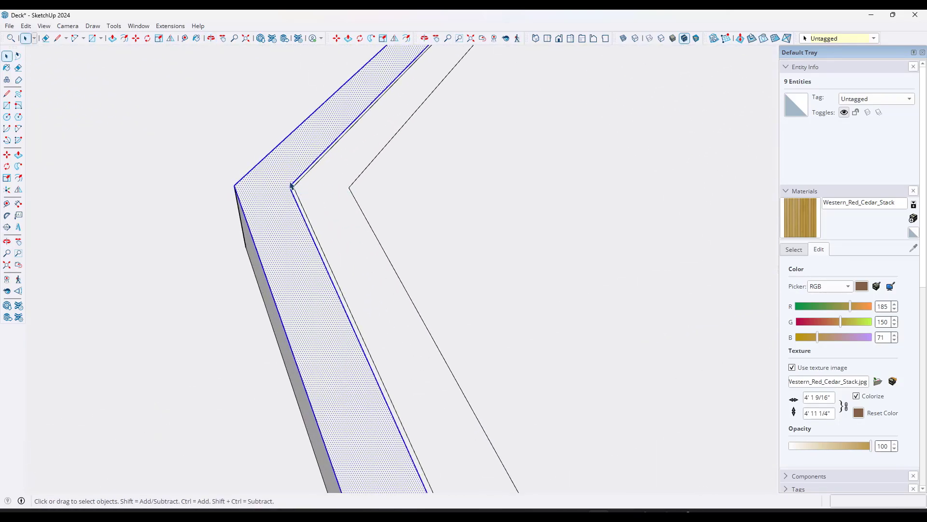
scroll(291, 185, down, 5)
middle_drag(290, 221, 369, 252)
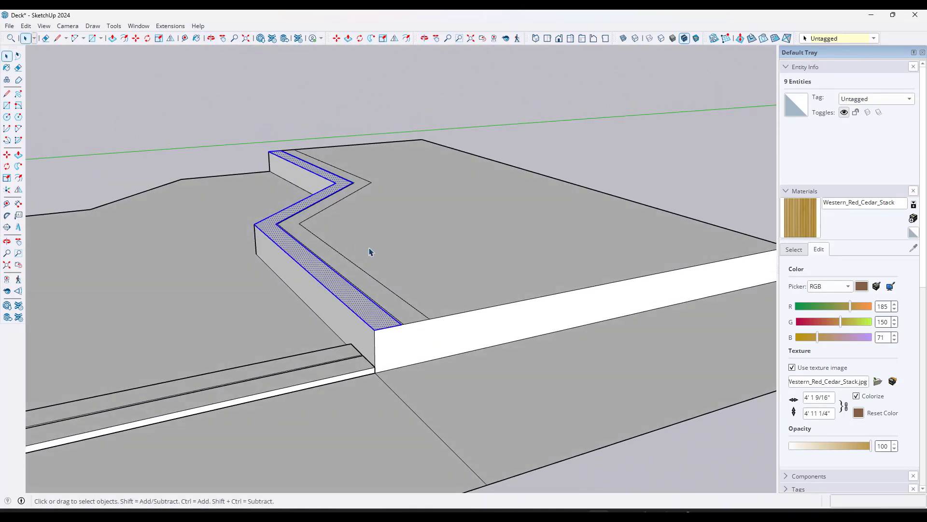
right_click(332, 286)
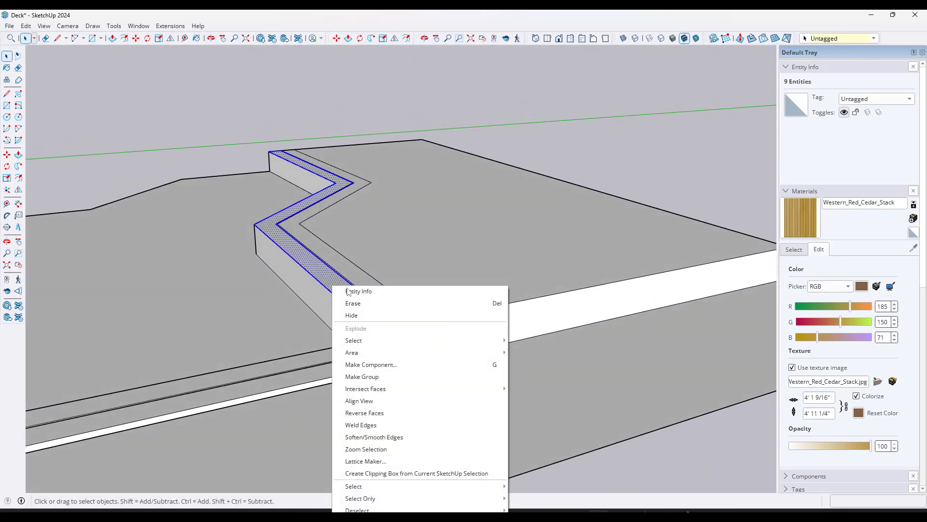
click(368, 376)
Make a group from the platform's second board strip beyond the gap, including its bounding edges
double_click(386, 300)
right_click(386, 300)
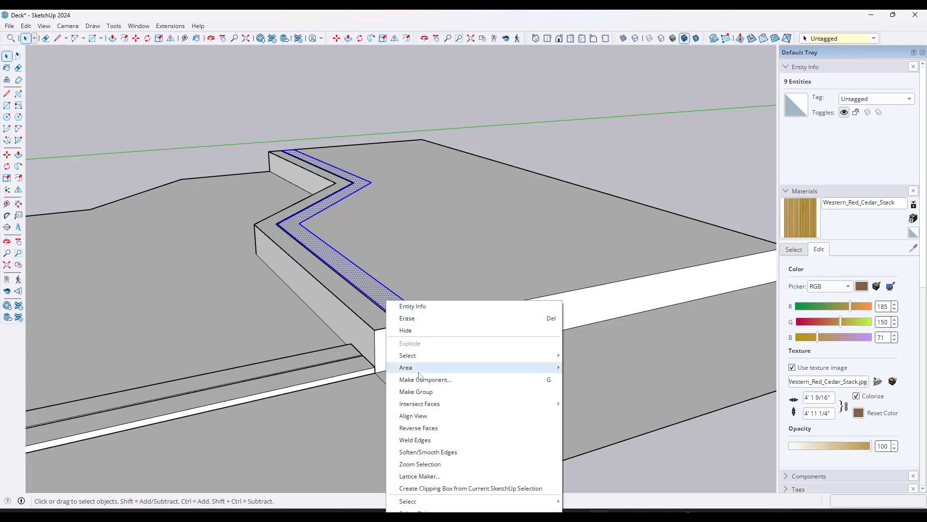
click(416, 391)
Extrude the face inside the platform's second board group upward 3/4"
double_click(406, 314)
key(p)
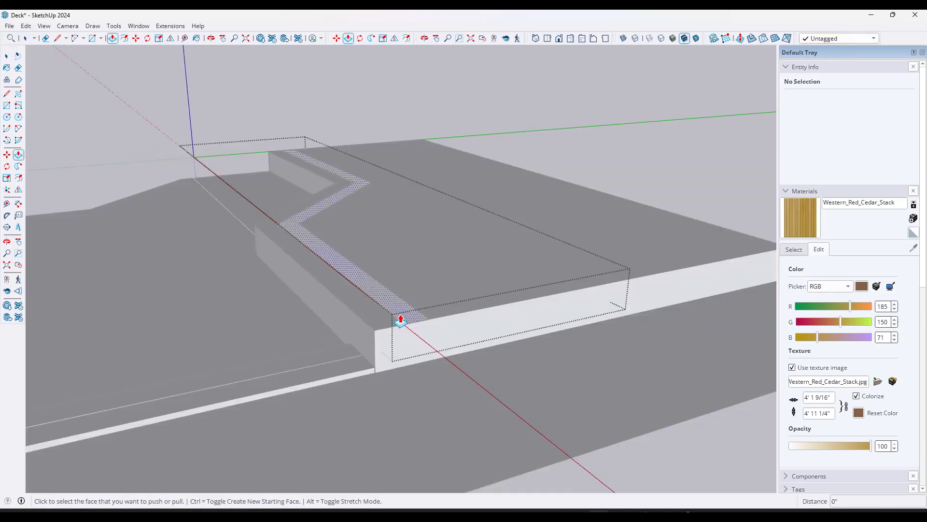
click(400, 320)
text(.5)
key(Return)
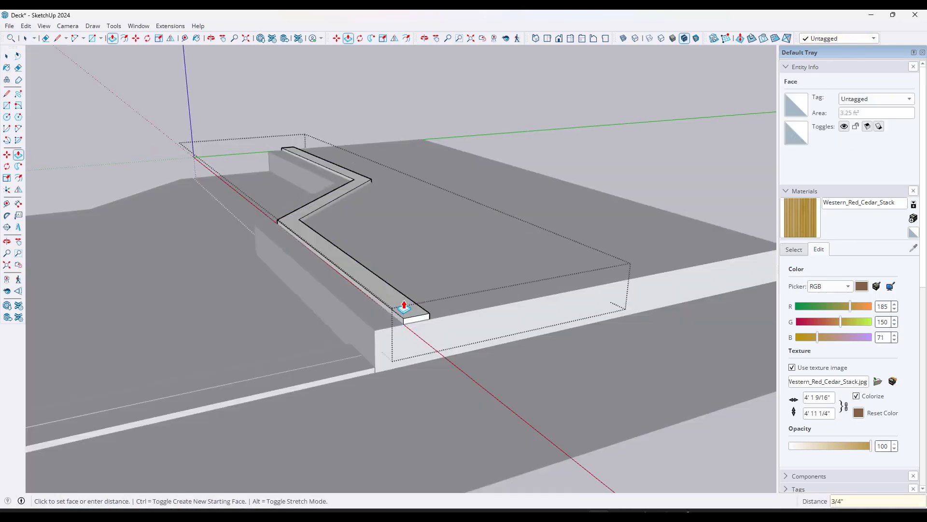
key(space)
Extrude the face inside the platform's first board group upward by the same 3/4" and close the group
double_click(372, 313)
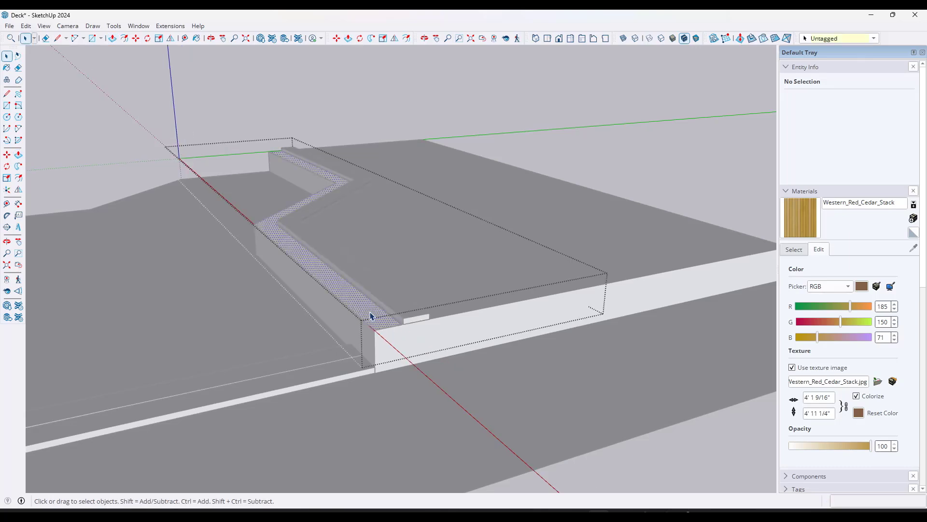
click(372, 318)
key(p)
double_click(369, 319)
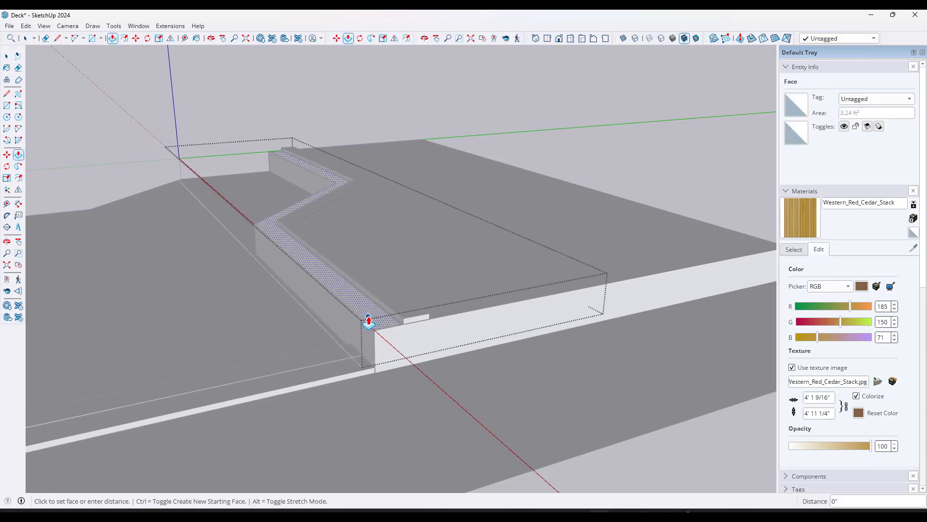
key(space)
click(528, 409)
Push/Pull the outer deck face in front of the main level's first board downward 5 1/2" as a lower step
scroll(535, 265, down, 2)
middle_drag(535, 265, 600, 328)
scroll(479, 305, down, 5)
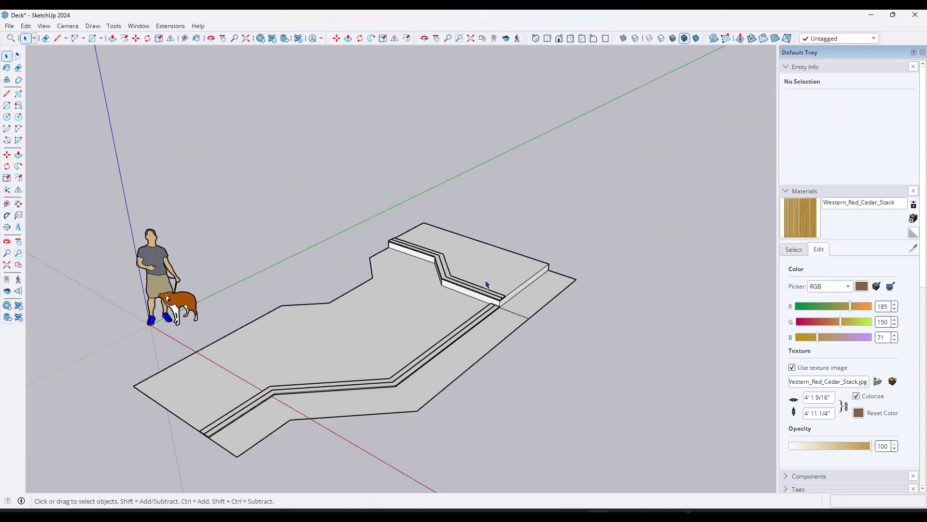
middle_drag(337, 346, 414, 282)
middle_drag(562, 296, 438, 343)
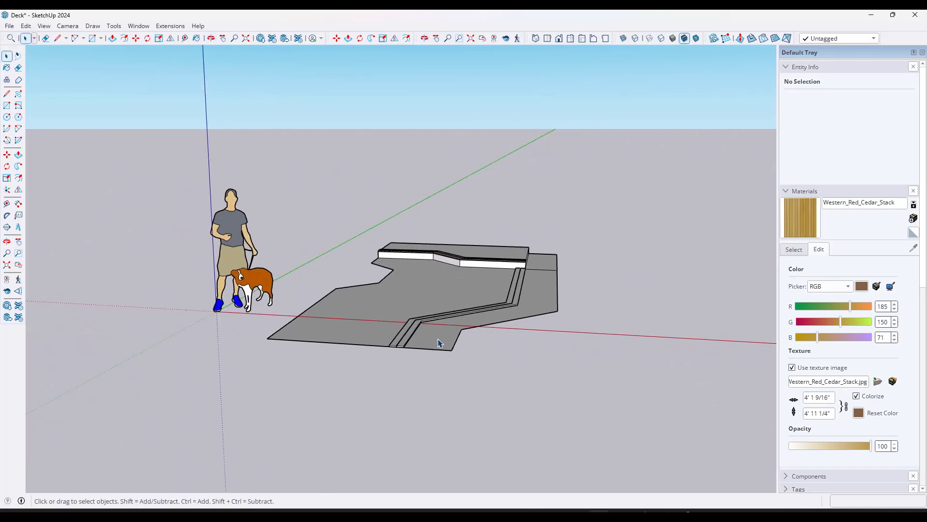
key(p)
click(433, 347)
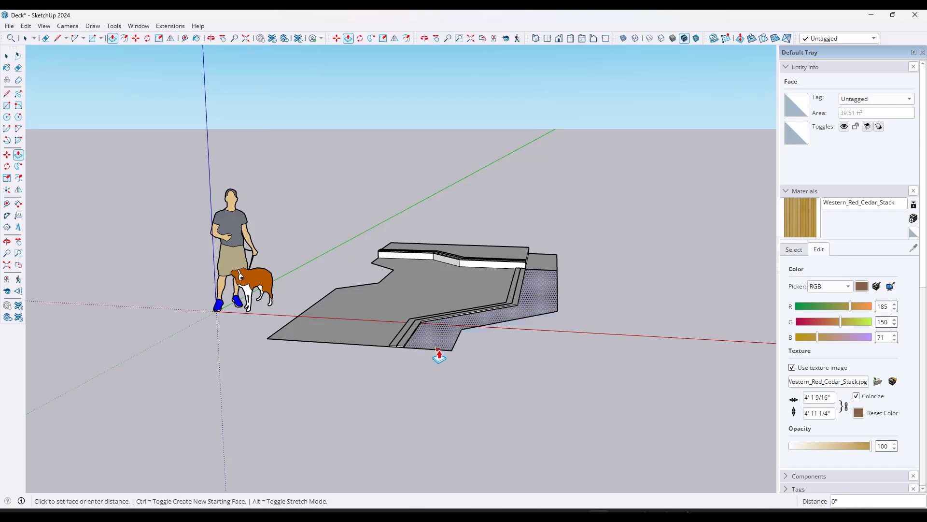
scroll(391, 355, up, 5)
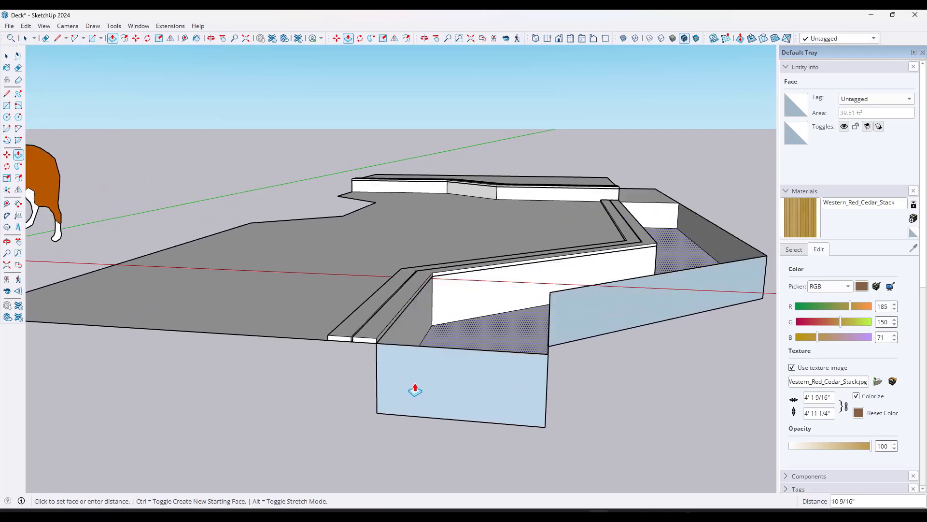
key(Return)
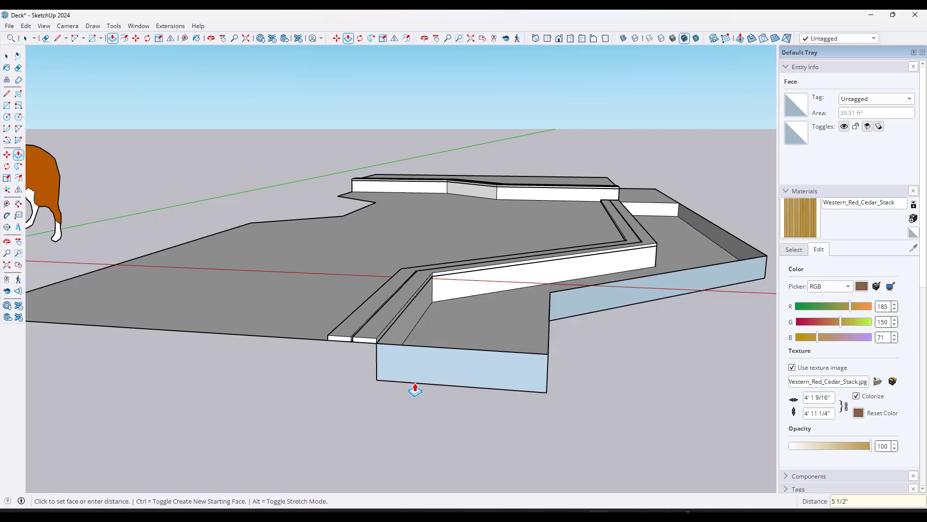
key(space)
Erase the upper outer edges around the lowered step so its enclosing side walls are removed
scroll(570, 212, down, 3)
key(e)
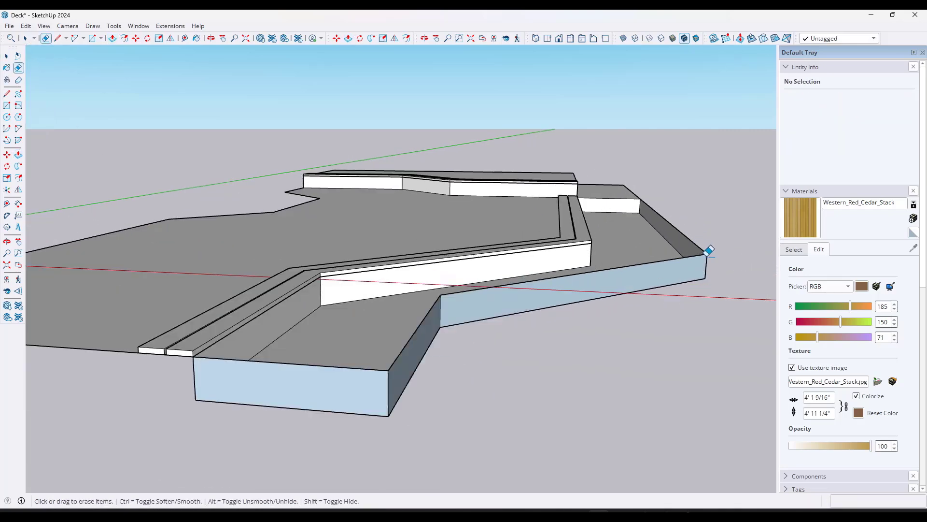
click(700, 252)
scroll(619, 270, up, 3)
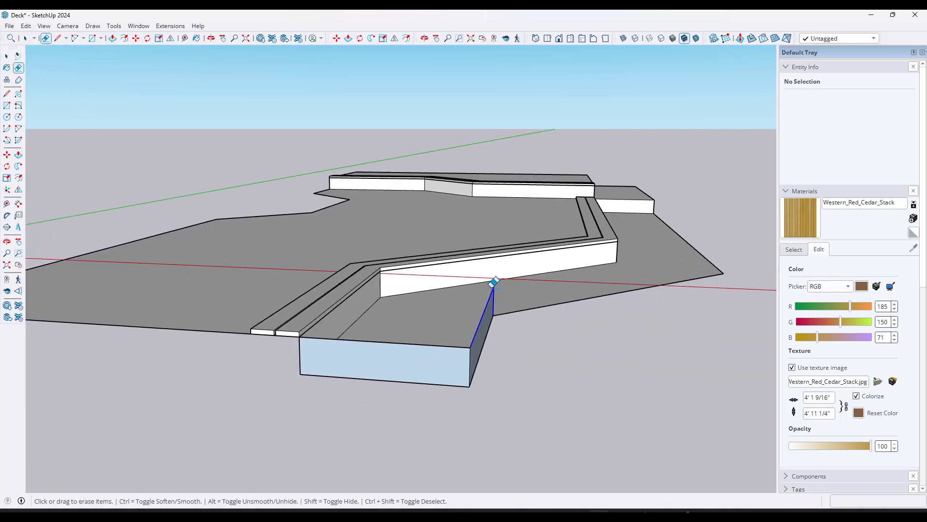
click(493, 292)
click(471, 344)
middle_drag(491, 304, 352, 439)
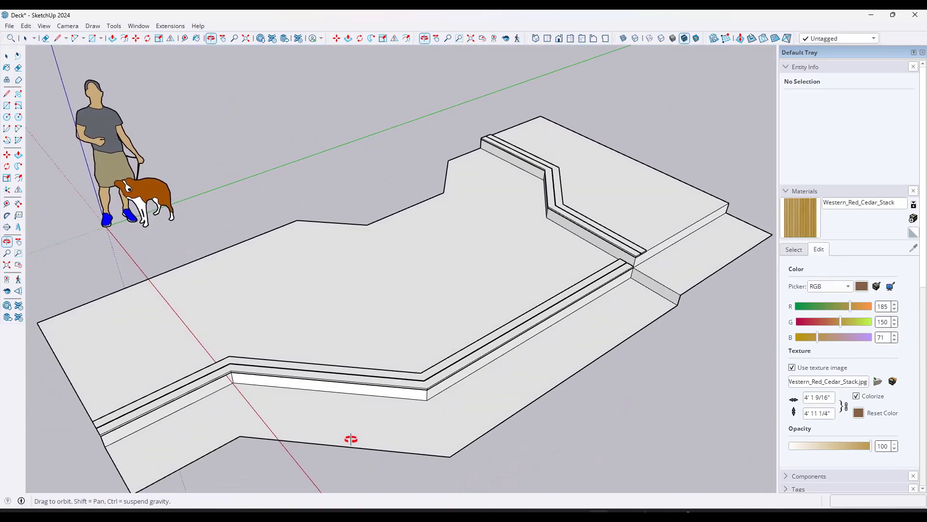
Select all the connected deck geometry and make it a single group
key(space)
click(482, 200)
scroll(410, 205, down, 3)
scroll(461, 210, up, 3)
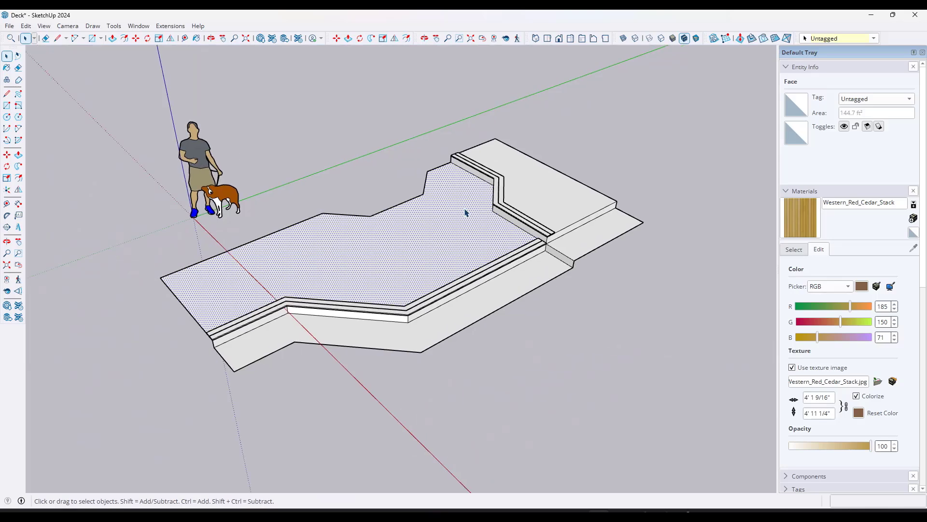
mouse_move(418, 248)
middle_down()
mouse_move(445, 218)
mouse_move(423, 242)
middle_up()
triple_click(422, 242)
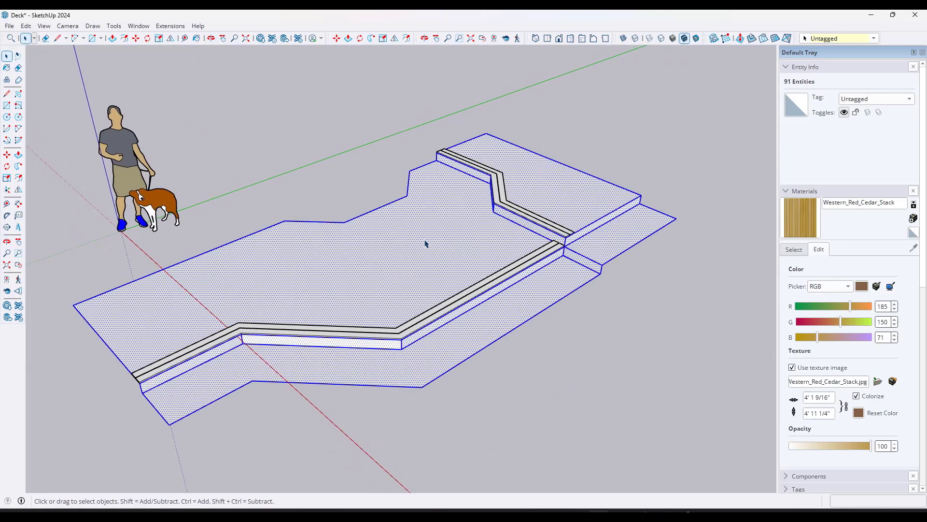
right_click(414, 248)
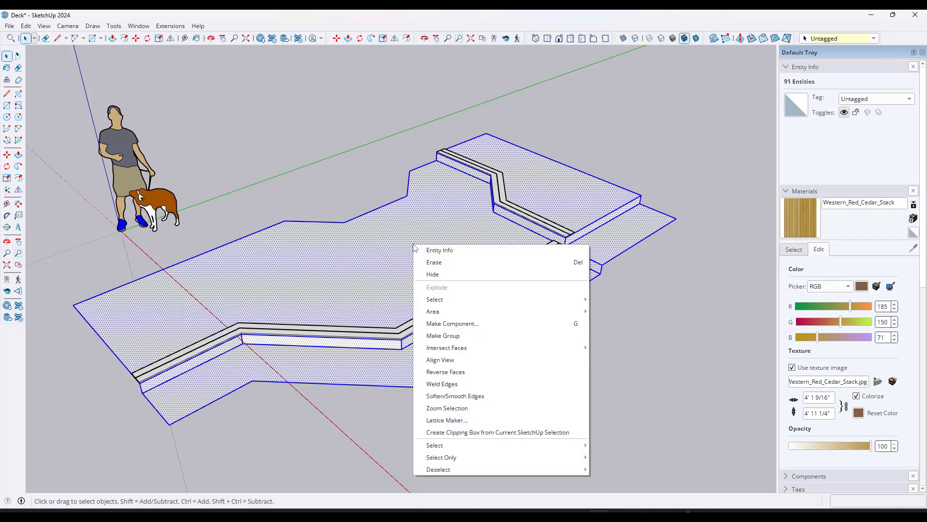
click(454, 333)
Create a protractor guide at 45 degrees to the platform's outer edge, centred on the platform's front outer corner
middle_drag(567, 225, 406, 212)
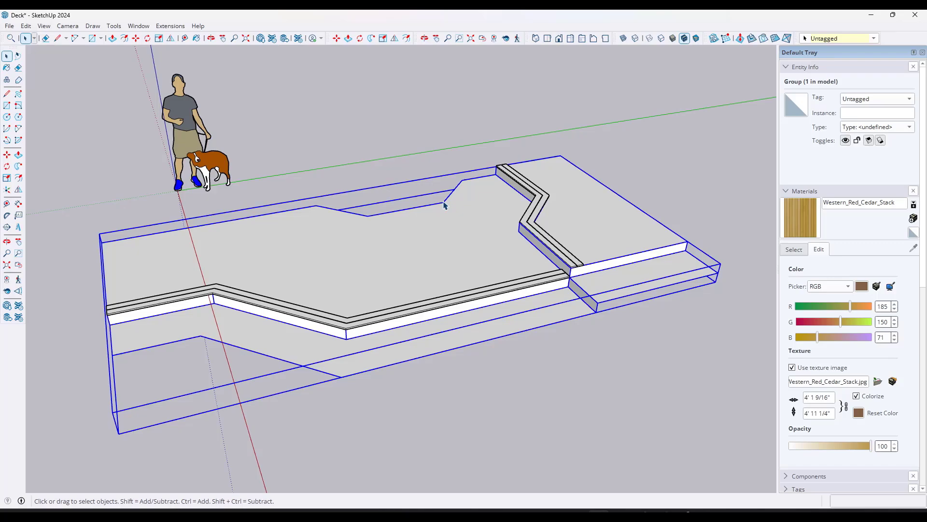
middle_drag(488, 230, 526, 343)
scroll(462, 354, up, 4)
scroll(462, 354, up, 4)
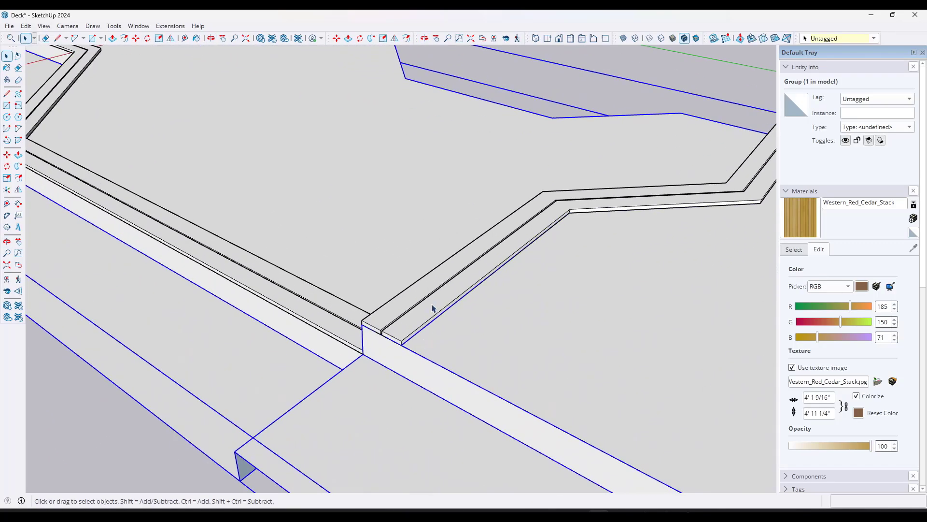
scroll(433, 369, down, 6)
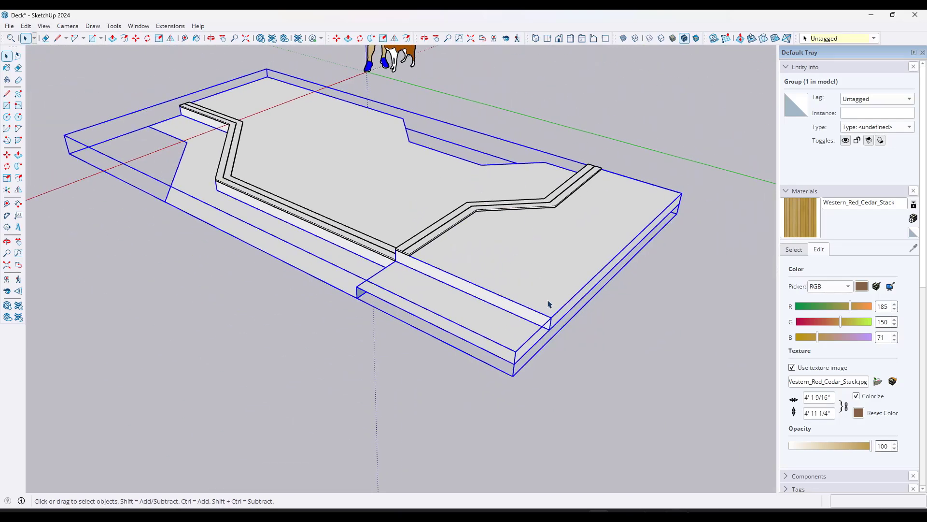
scroll(554, 296, up, 5)
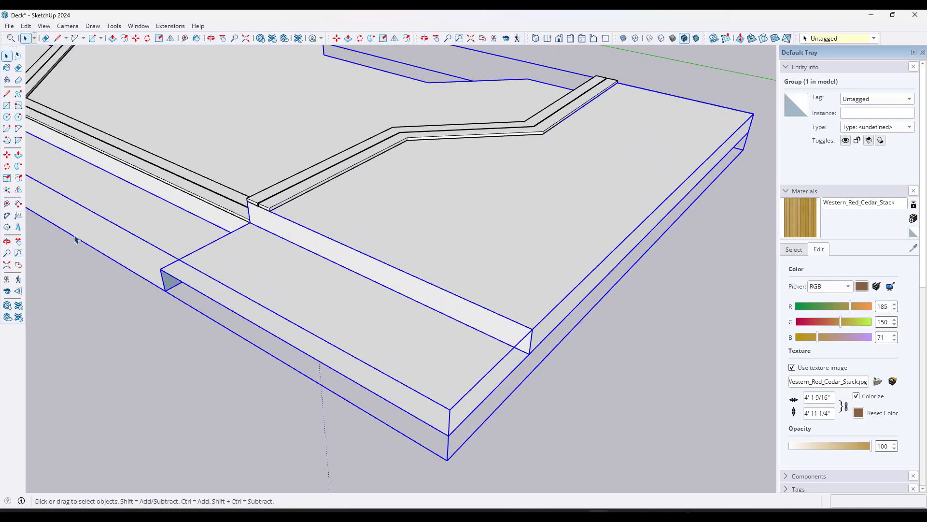
click(6, 215)
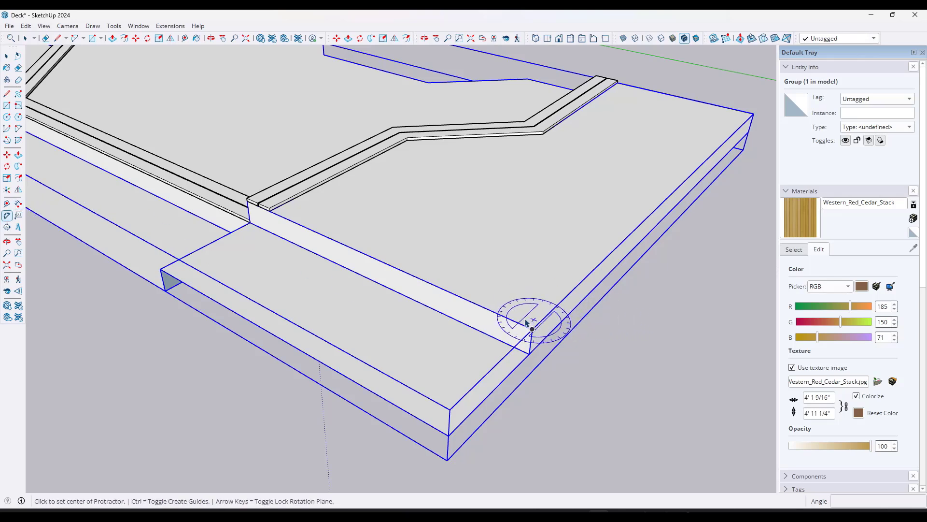
click(531, 328)
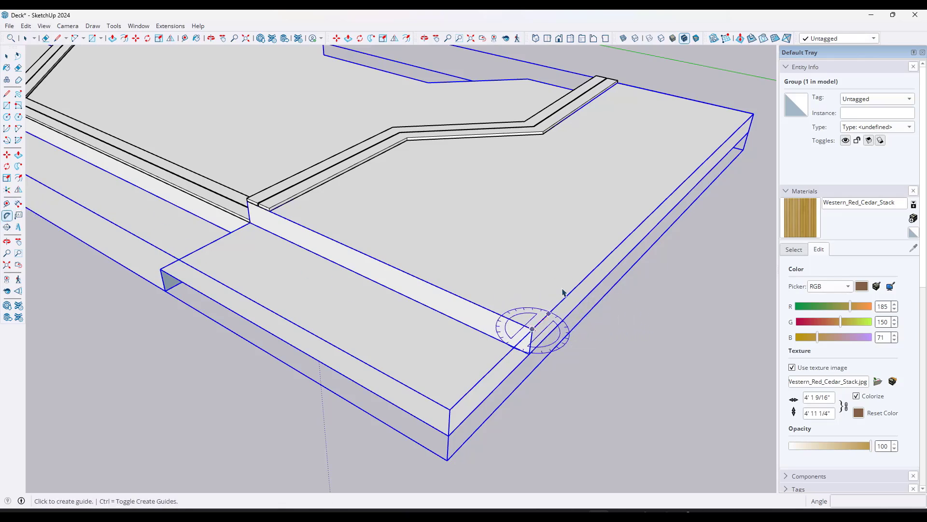
click(602, 260)
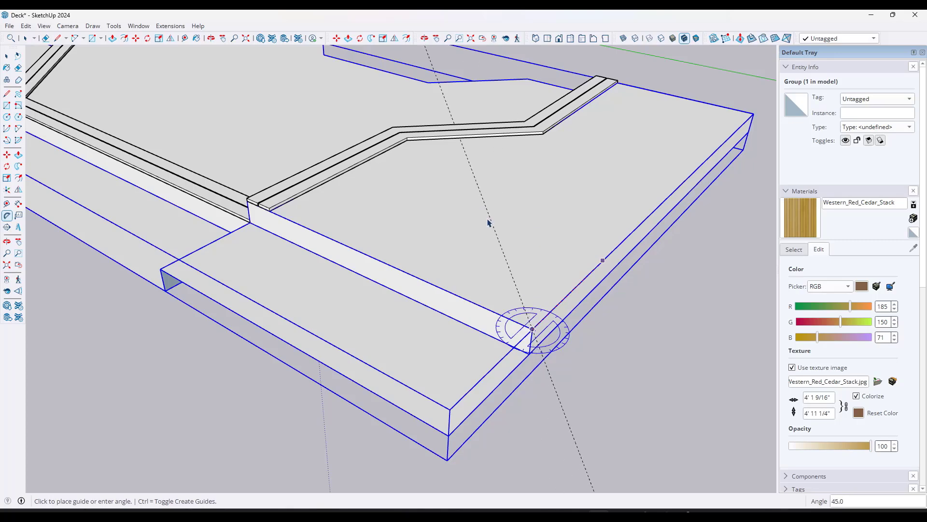
text(45)
key(Return)
key(space)
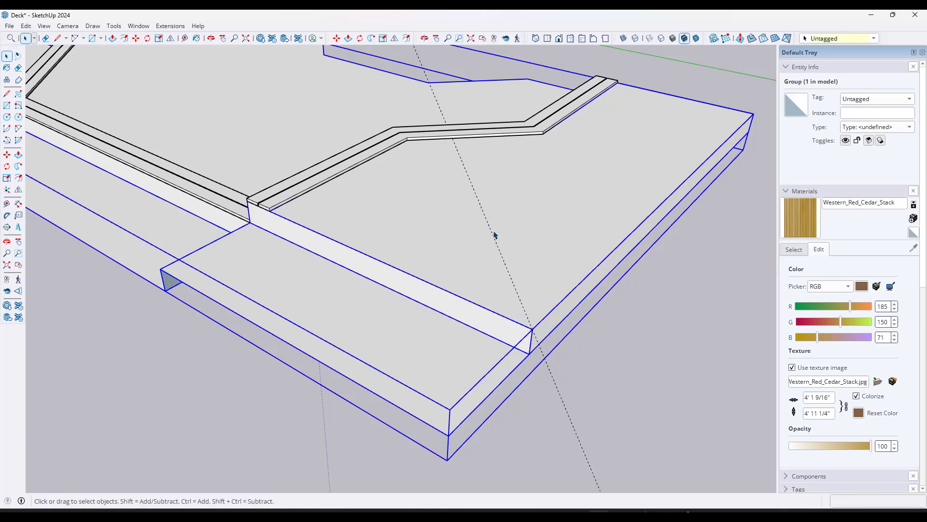
scroll(522, 296, up, 3)
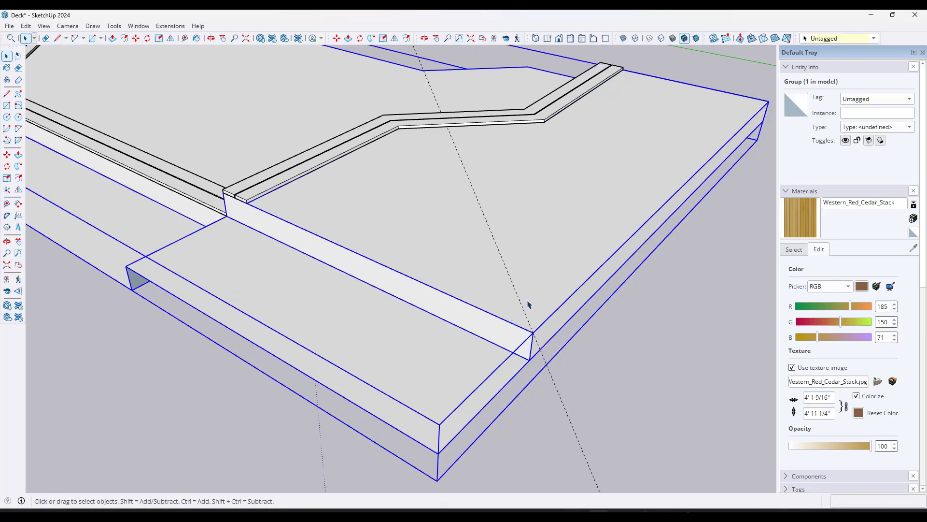
key(l)
scroll(540, 336, up, 2)
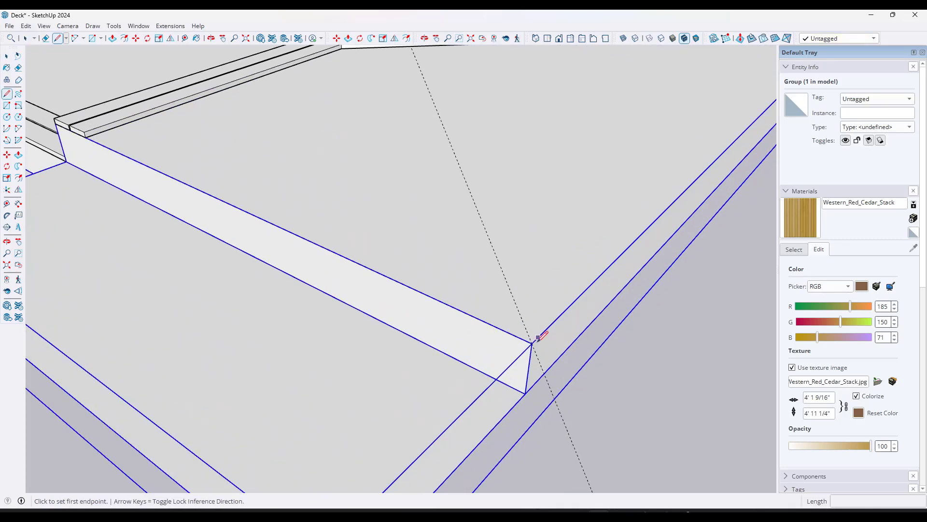
key(space)
scroll(539, 315, down, 3)
scroll(606, 294, up, 2)
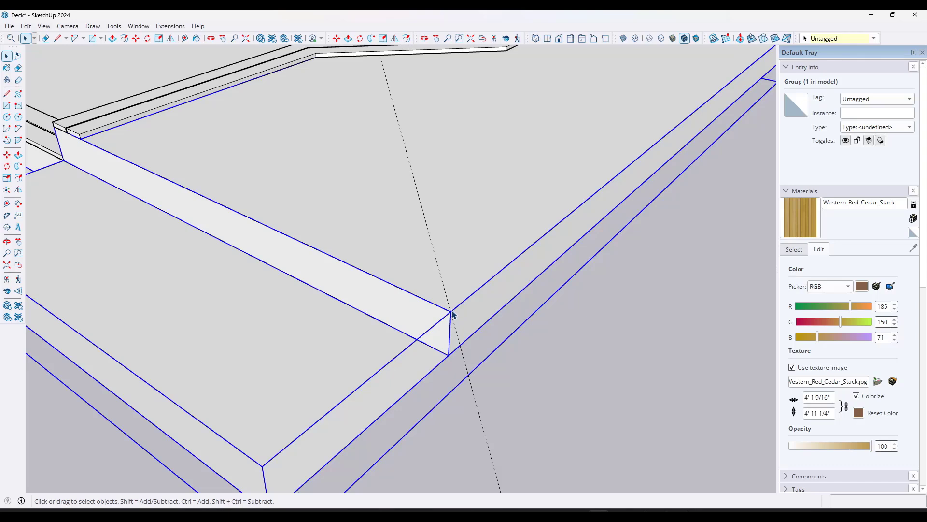
key(r)
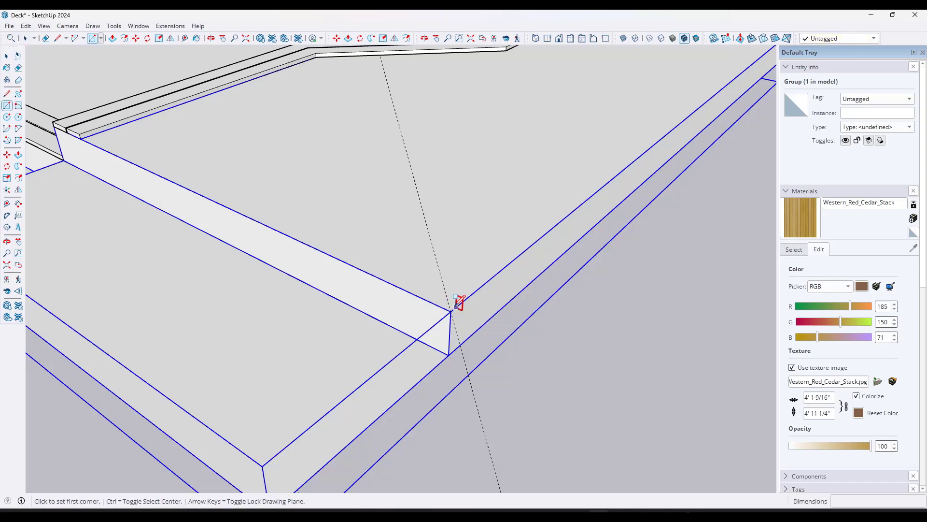
key(space)
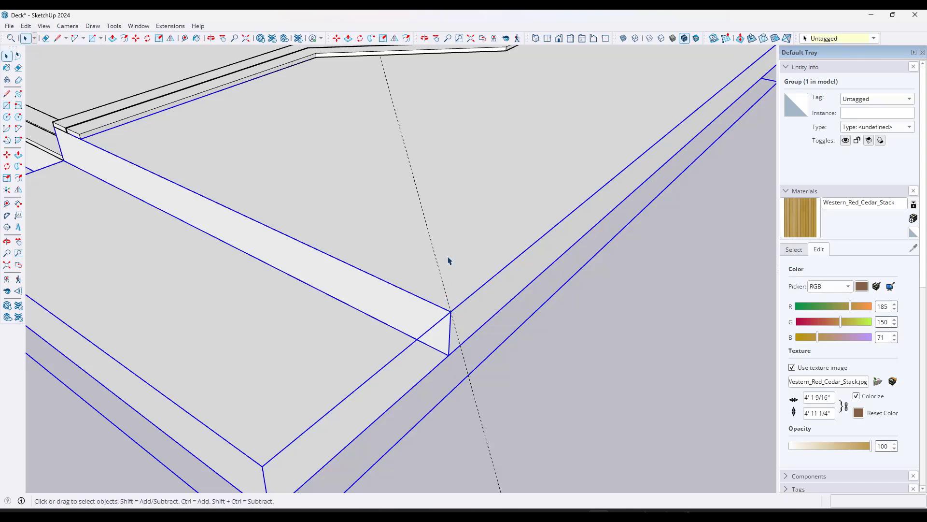
Relocate the drawing axes to the platform's front outer corner, aligning the red axis with the 45-degree guide
click(8, 190)
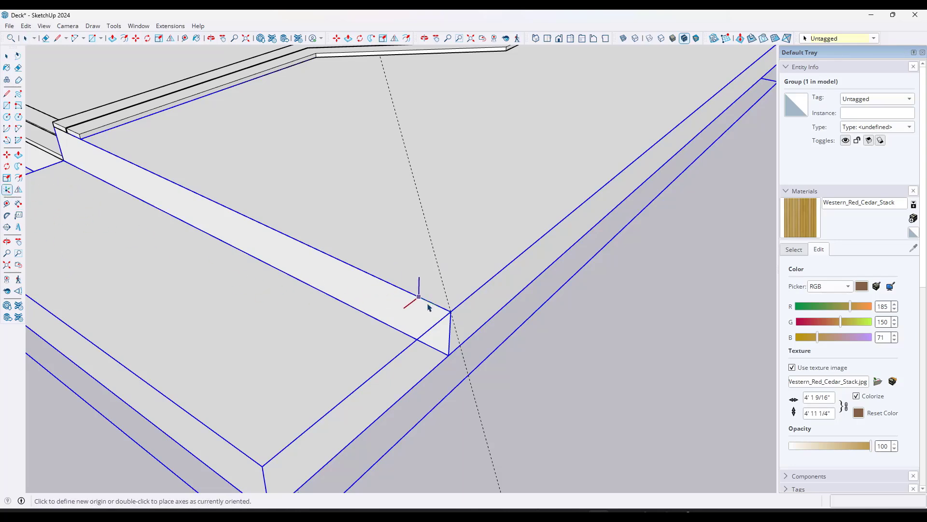
click(450, 311)
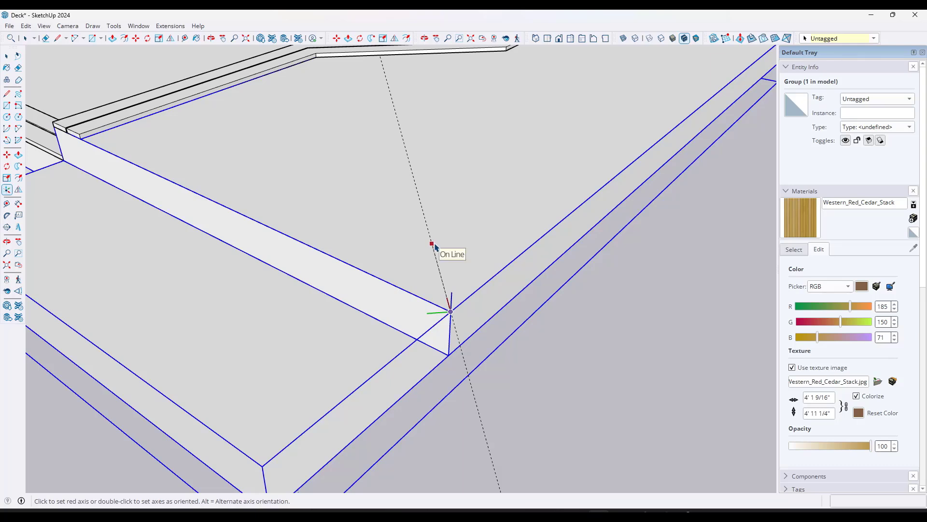
click(435, 248)
Draw two 3.5" lines from the platform corner in opposite directions along the green axis
key(l)
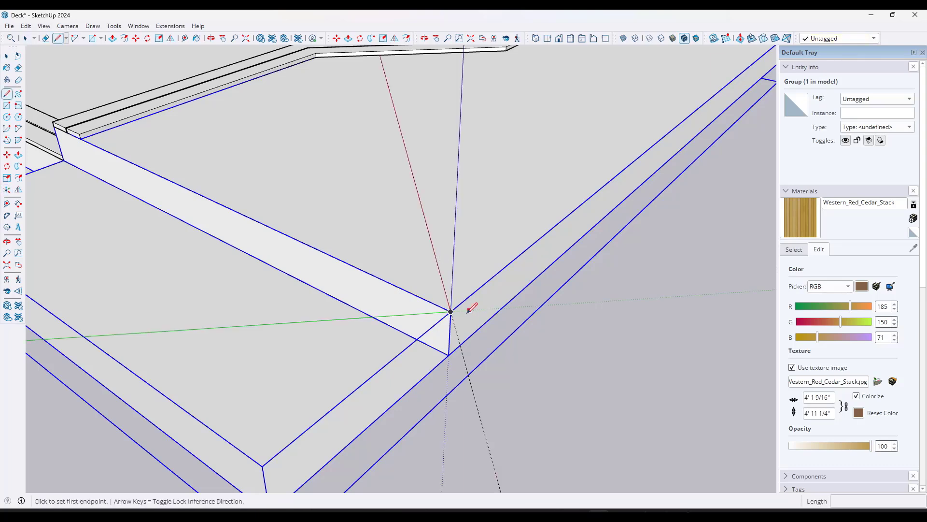
click(453, 310)
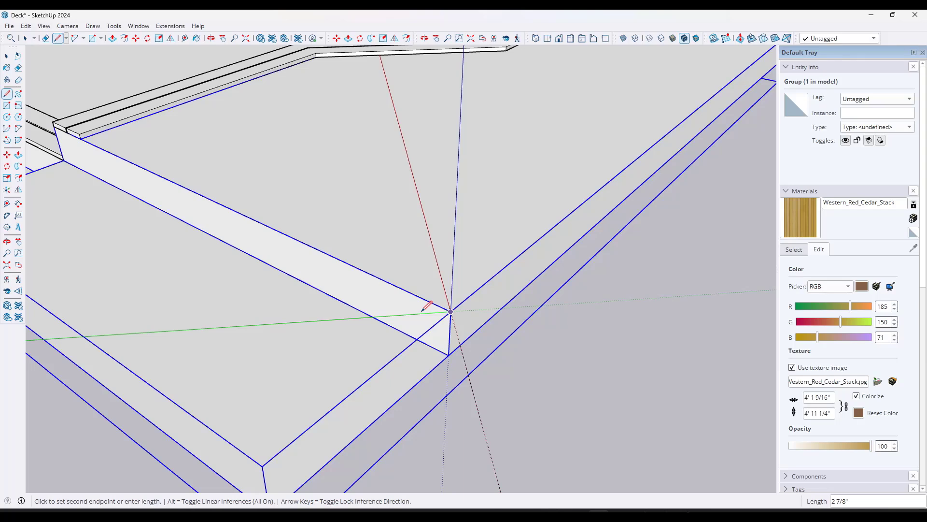
text(3.5)
key(Return)
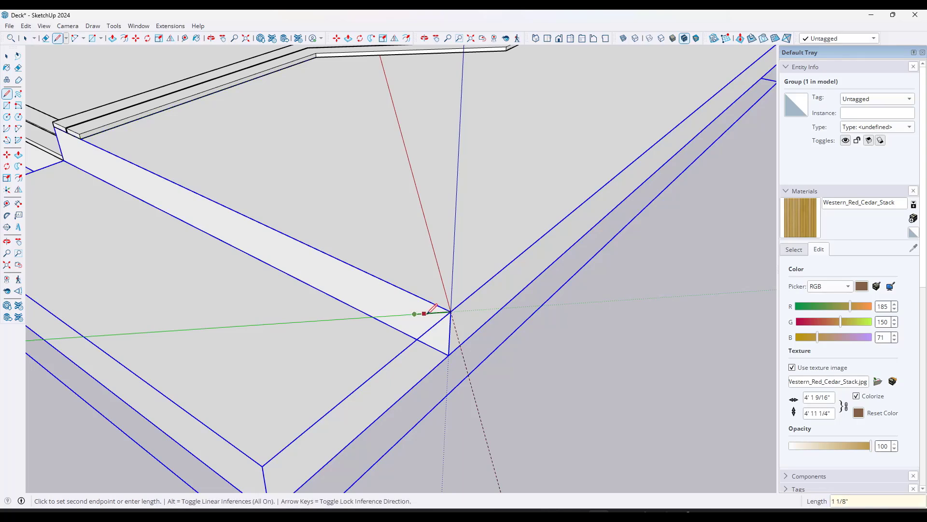
key(space)
key(l)
click(450, 312)
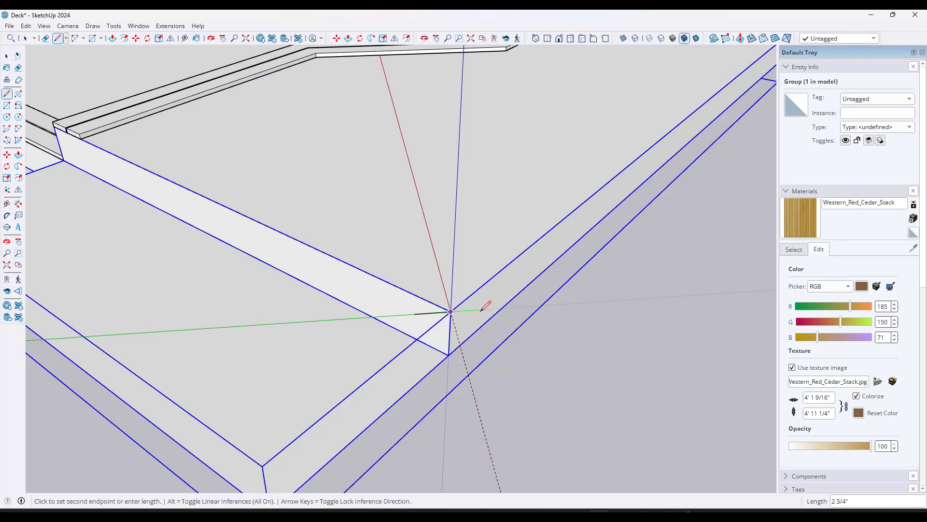
text(3.5)
key(Return)
key(space)
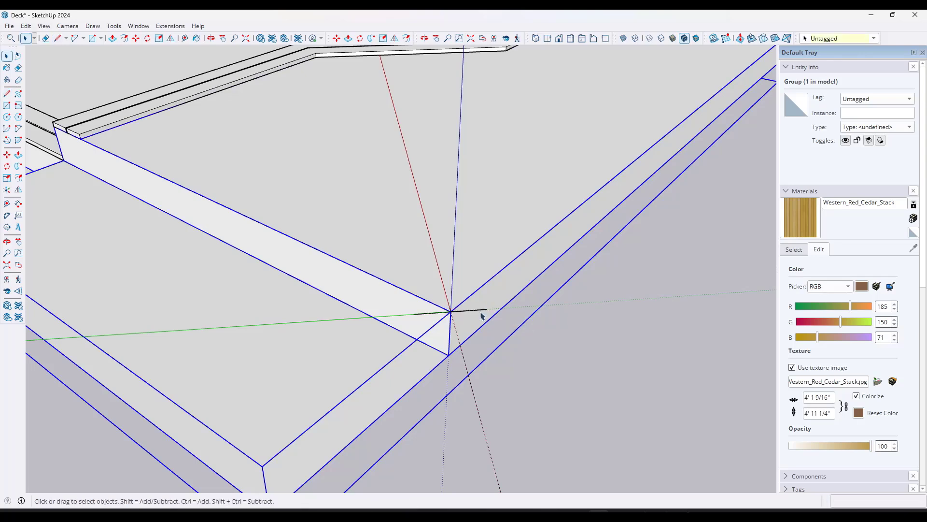
Draw a board profile 3 1/2" wide and 3/4" high between the midpoints of the two lines at the corner
key(l)
click(469, 309)
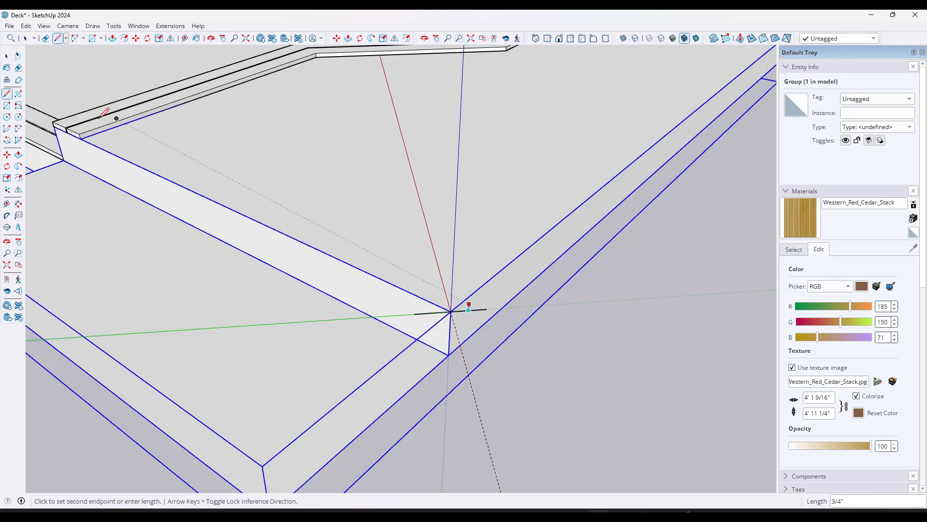
click(79, 133)
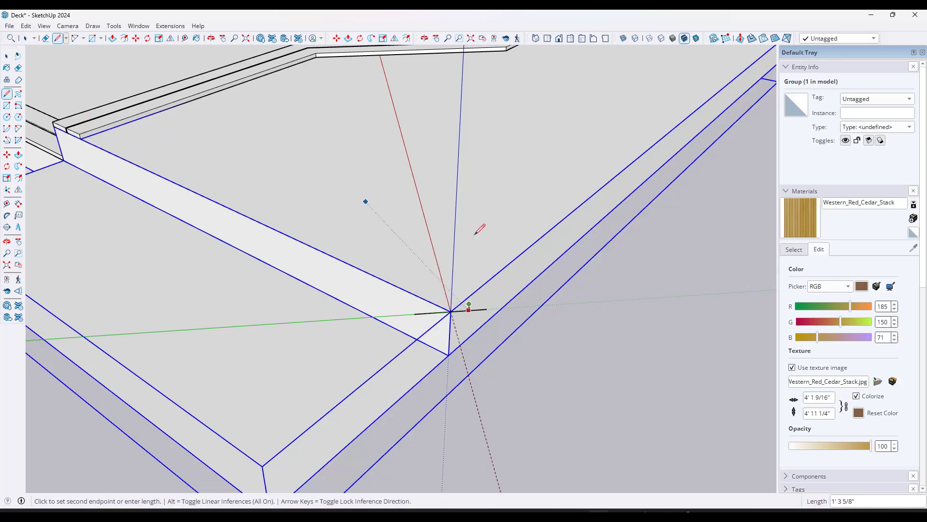
key(Left)
click(433, 308)
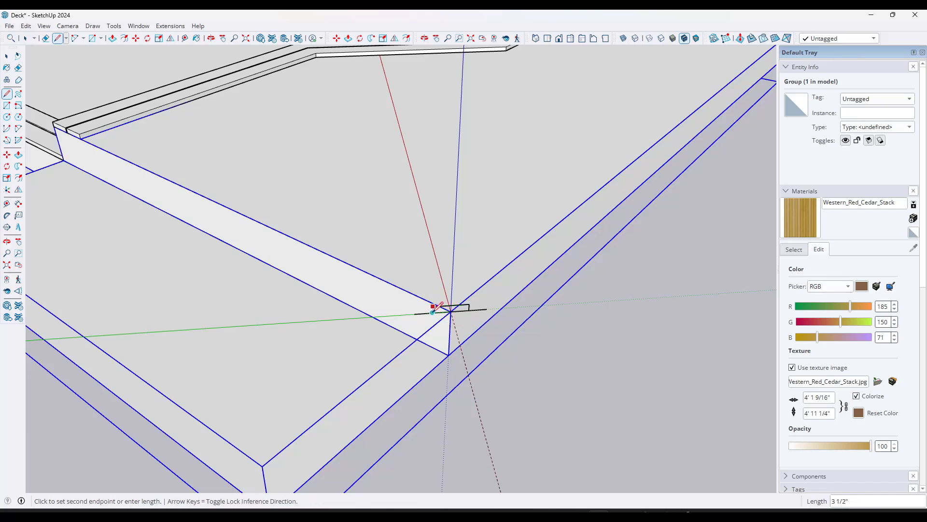
Erase the excess line ends on both sides of the board profile
key(e)
click(424, 314)
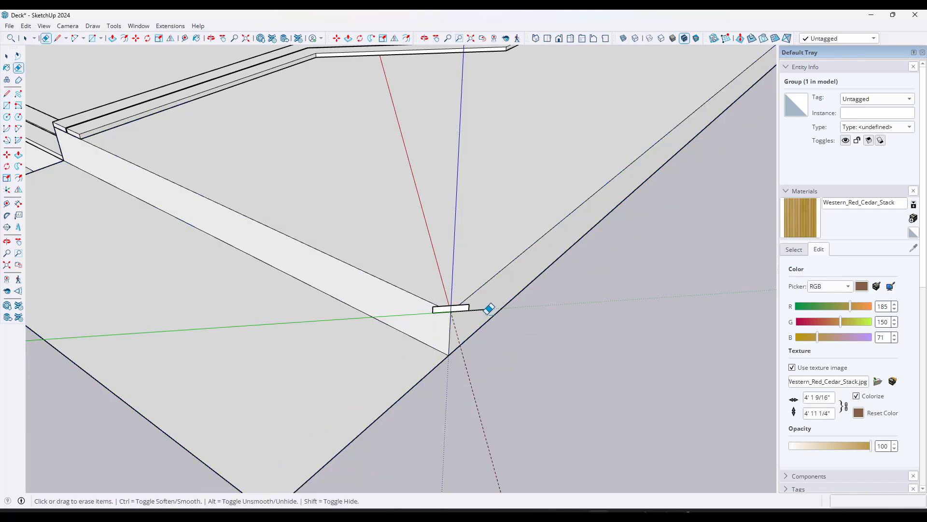
click(483, 310)
key(space)
Push/Pull the board profile about 8' along the 45-degree guide, across the platform and past its inner border boards
scroll(453, 323, up, 2)
scroll(442, 292, up, 1)
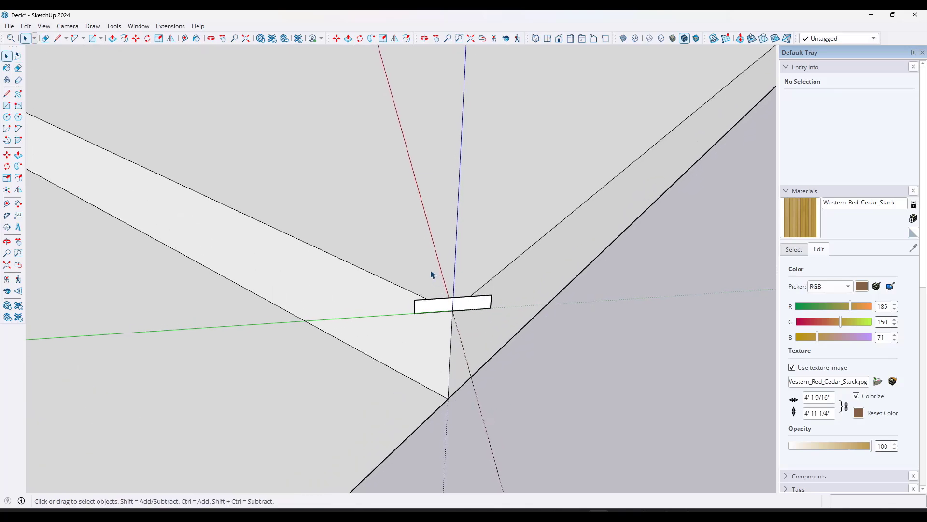
scroll(459, 318, down, 5)
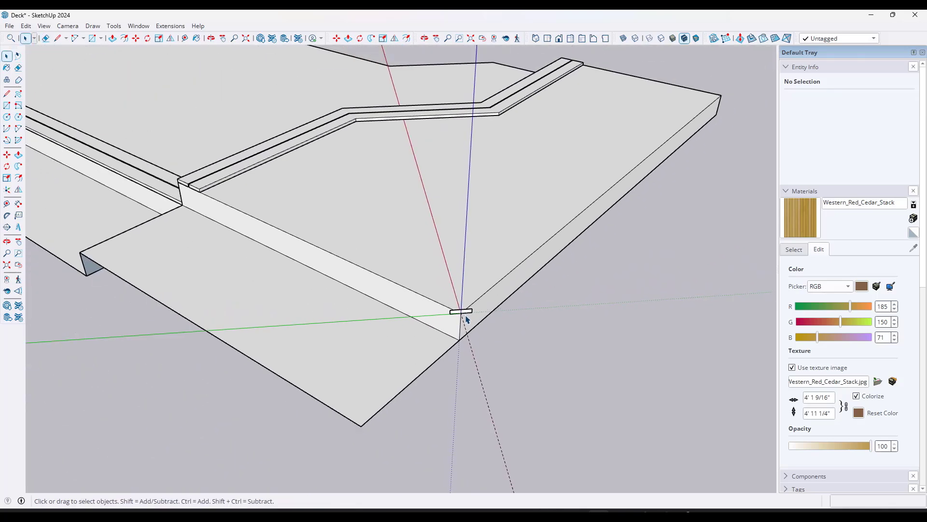
key(p)
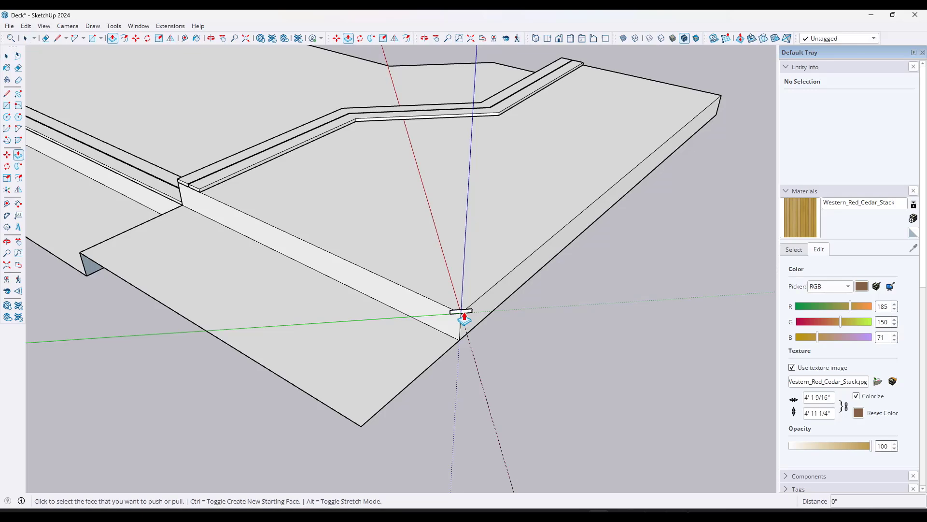
click(463, 313)
middle_drag(390, 314, 802, 263)
scroll(462, 177, up, 1)
click(434, 163)
scroll(434, 163, down, 3)
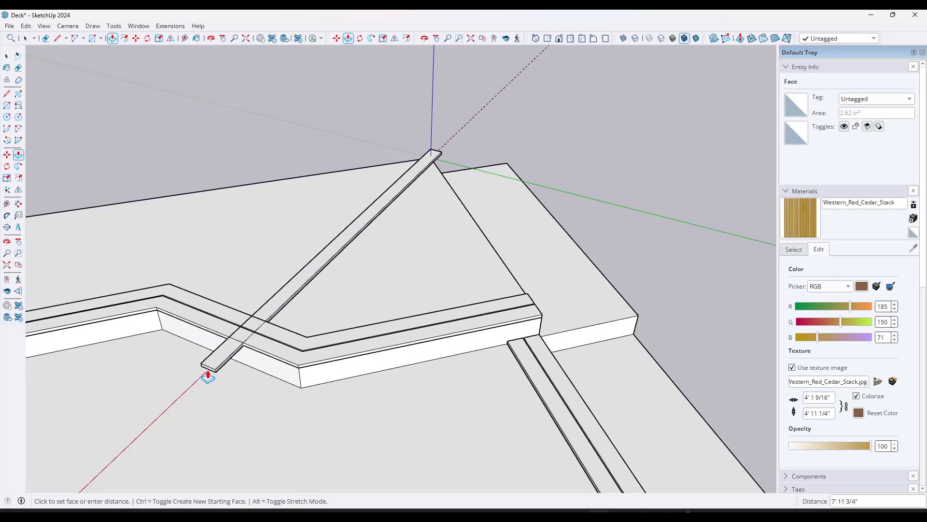
click(201, 378)
Push/Pull the diagonal board's opposite end face outward so the board extends beyond the platform's corner
middle_drag(544, 259, 418, 207)
scroll(419, 208, down, 3)
key(p)
scroll(522, 285, up, 1)
click(522, 284)
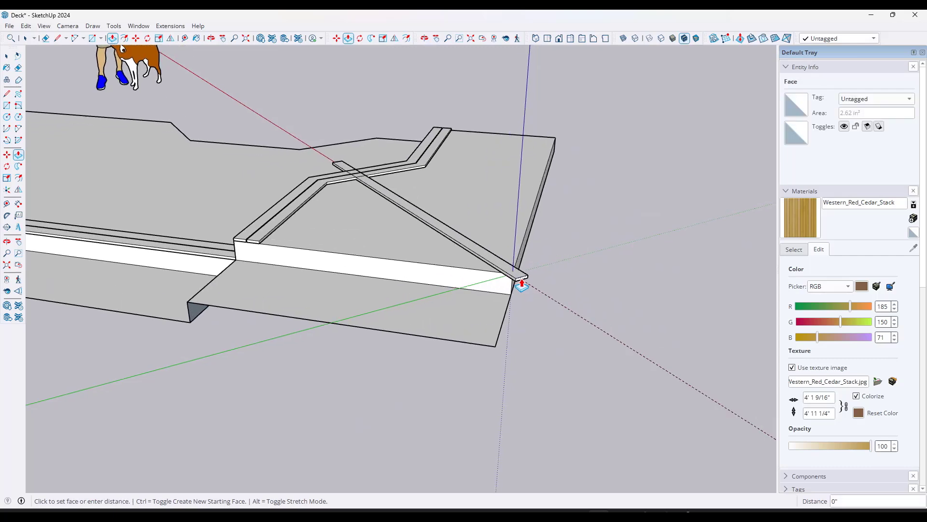
click(551, 300)
key(space)
Select the whole diagonal board and make it a group
middle_drag(596, 284, 418, 280)
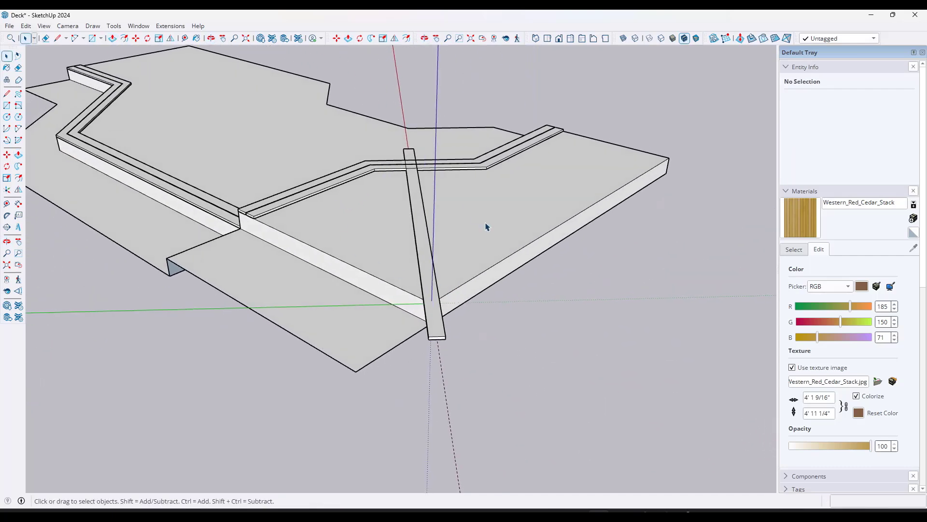
double_click(425, 250)
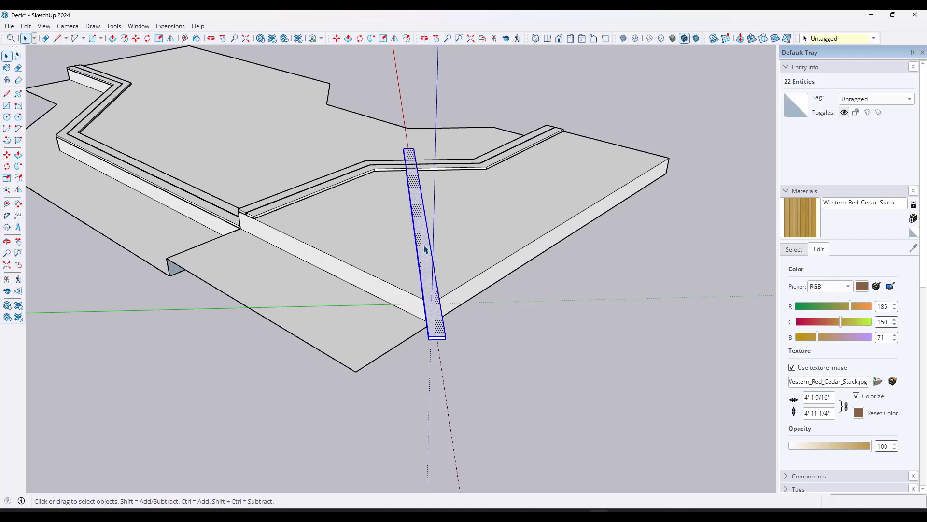
right_click(425, 250)
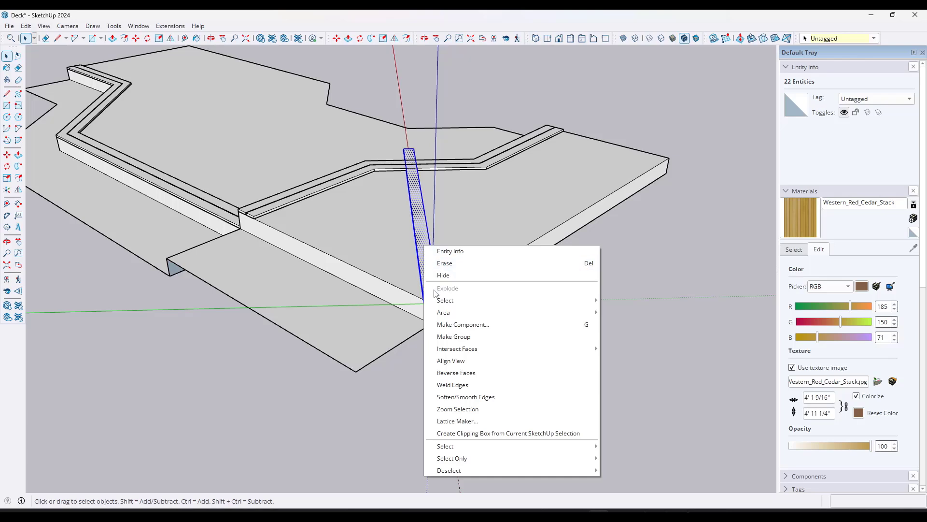
click(446, 337)
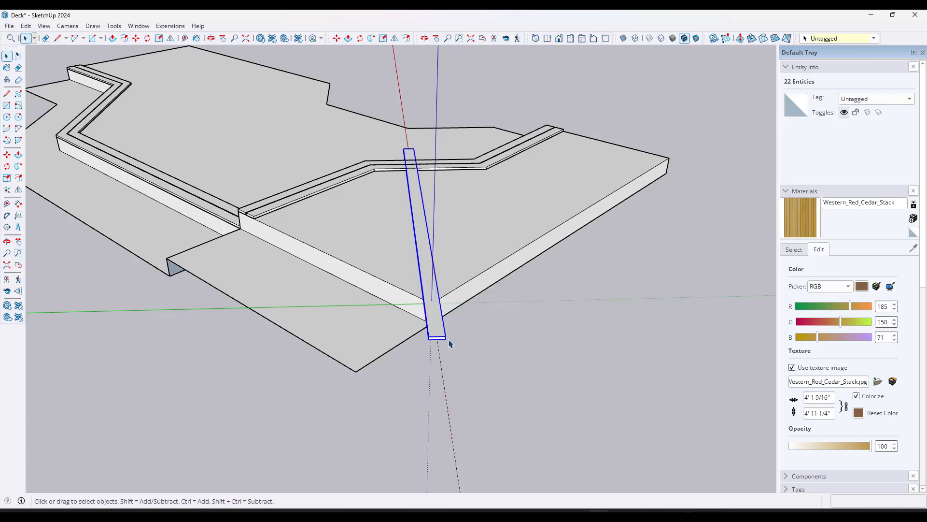
Copy the diagonal board group sideways so the copy sits flush against the original's long edge
scroll(434, 339, up, 4)
key(m)
key(ctrl)
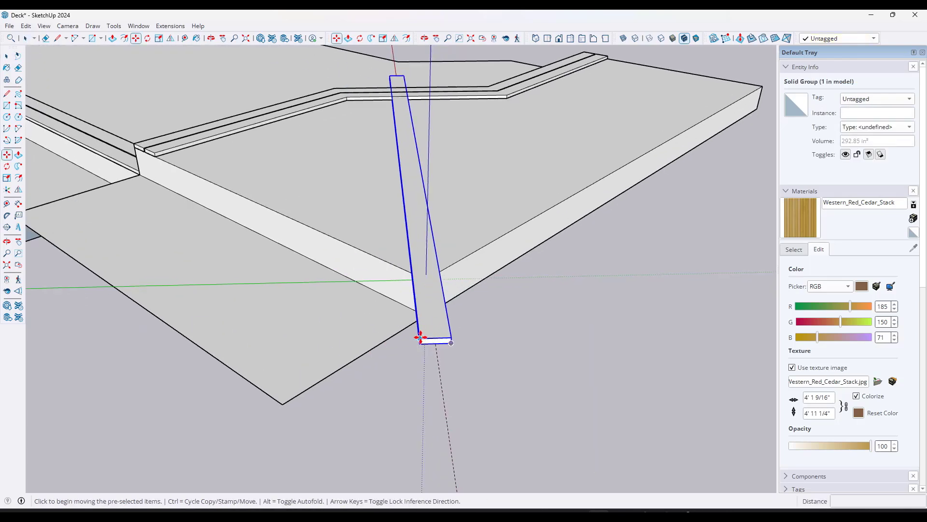
click(419, 340)
click(457, 338)
Move the copied board 1/4" away from the original along the green axis to leave a gap
scroll(457, 338, up, 5)
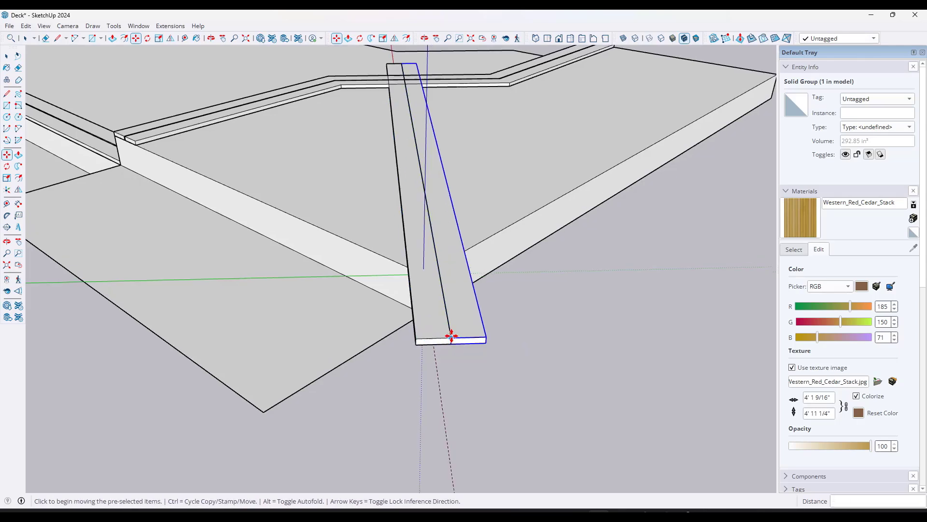
click(452, 338)
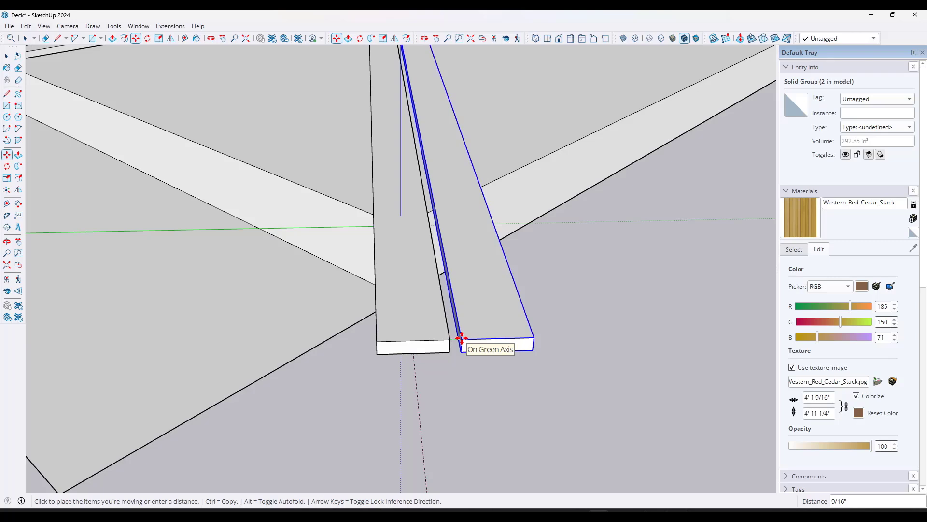
text(1/4)
key(Return)
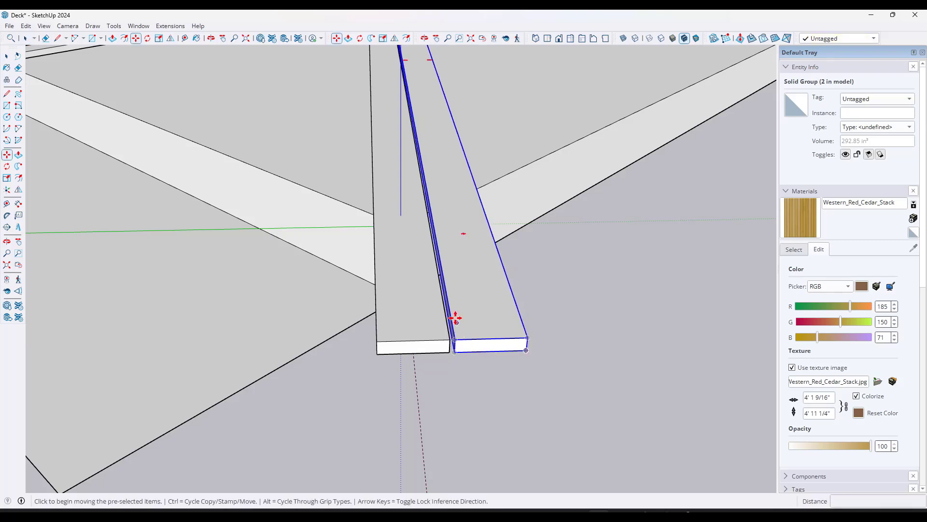
Copy the second board again at the same board-and-gap spacing and multiply that copy by 6
scroll(435, 317, down, 2)
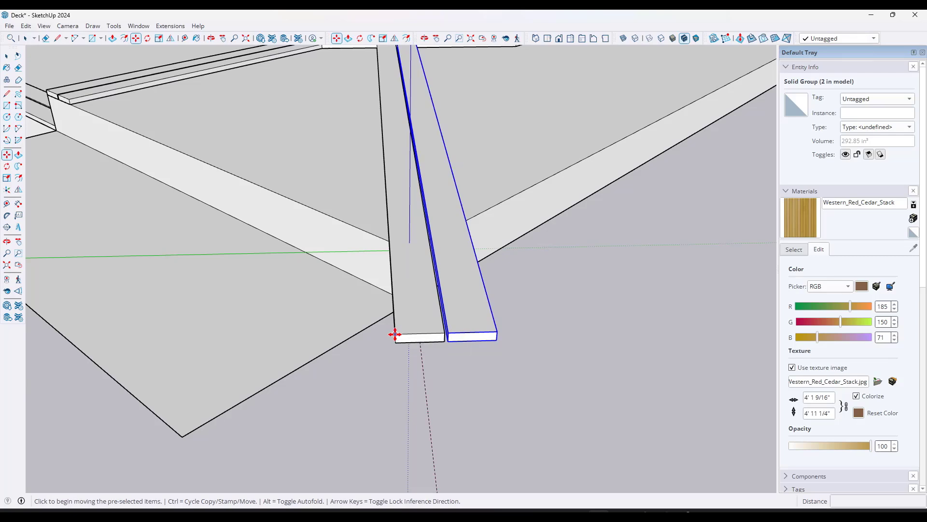
key(ctrl)
click(395, 334)
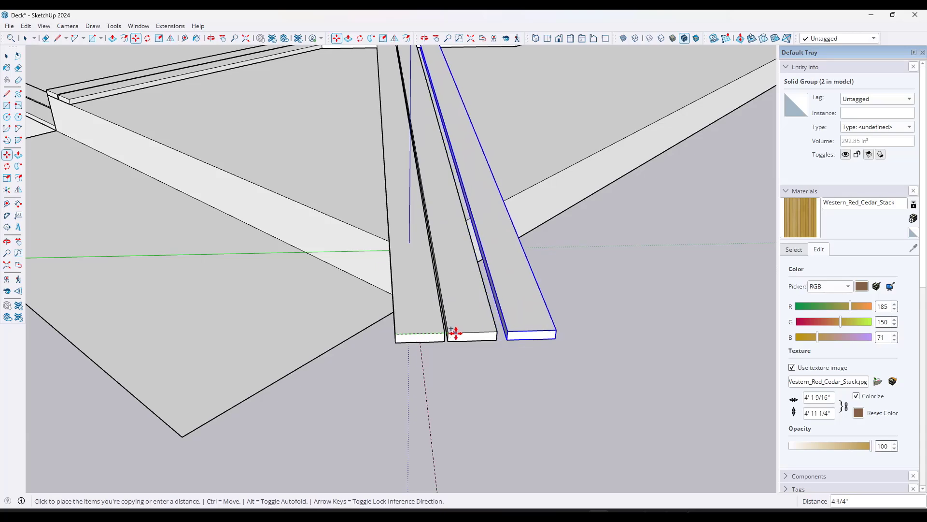
click(447, 332)
scroll(424, 324, down, 5)
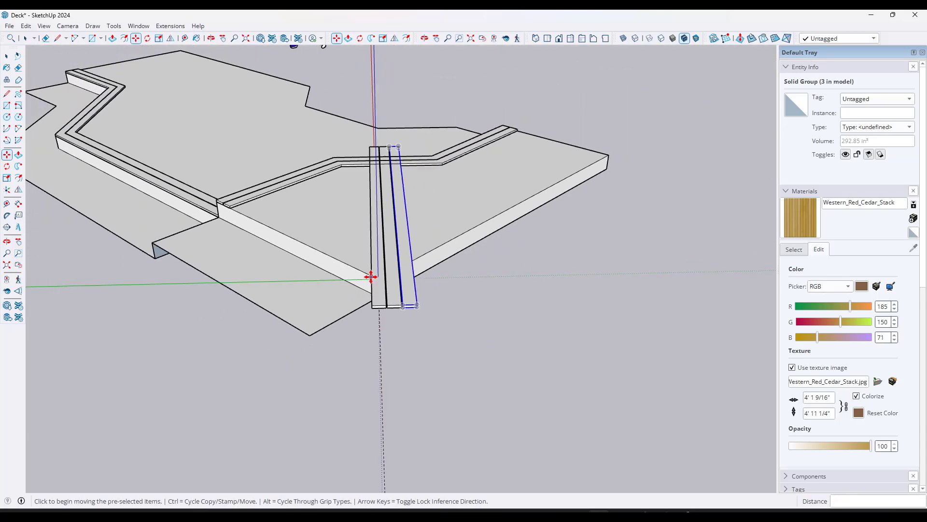
text(*5)
key(Return)
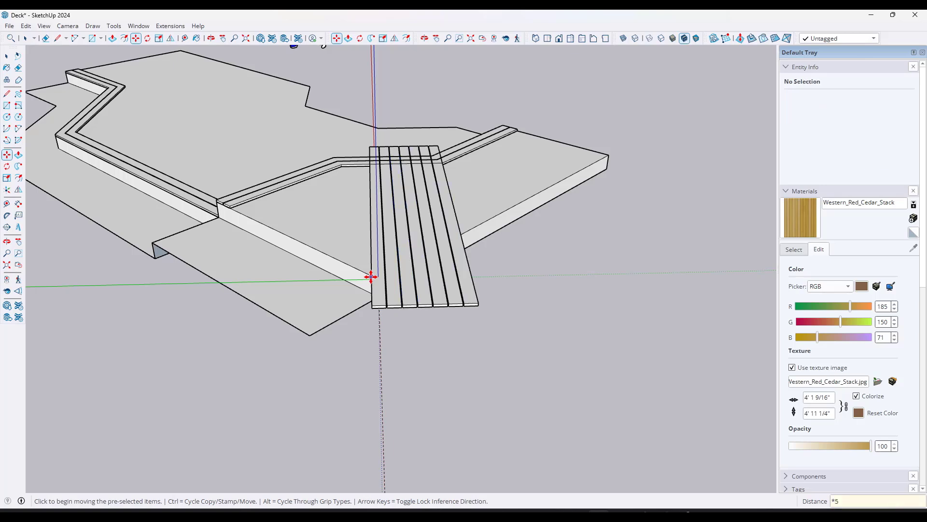
text(*6)
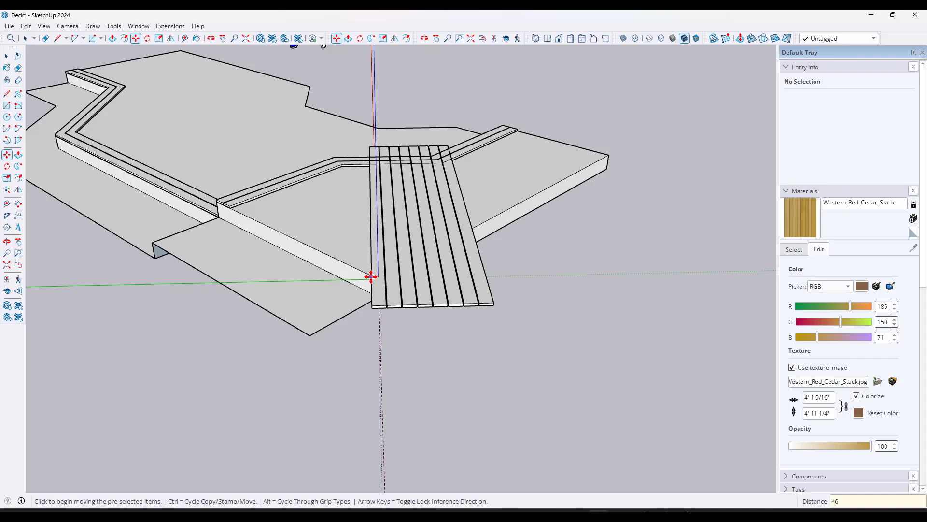
Open the outermost copied board and Push/Pull its inner end face past the far edge of the deck
key(space)
middle_drag(337, 155, 451, 271)
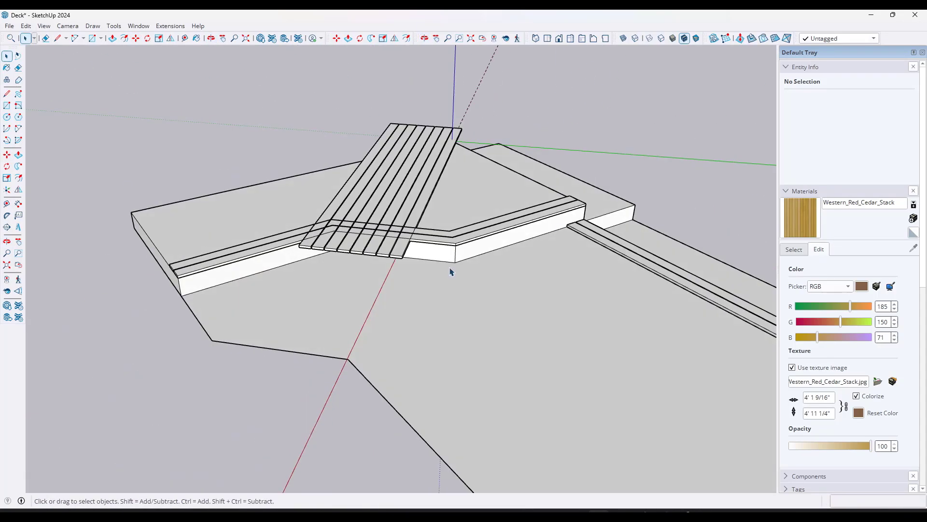
scroll(346, 249, up, 3)
double_click(259, 241)
scroll(253, 242, down, 5)
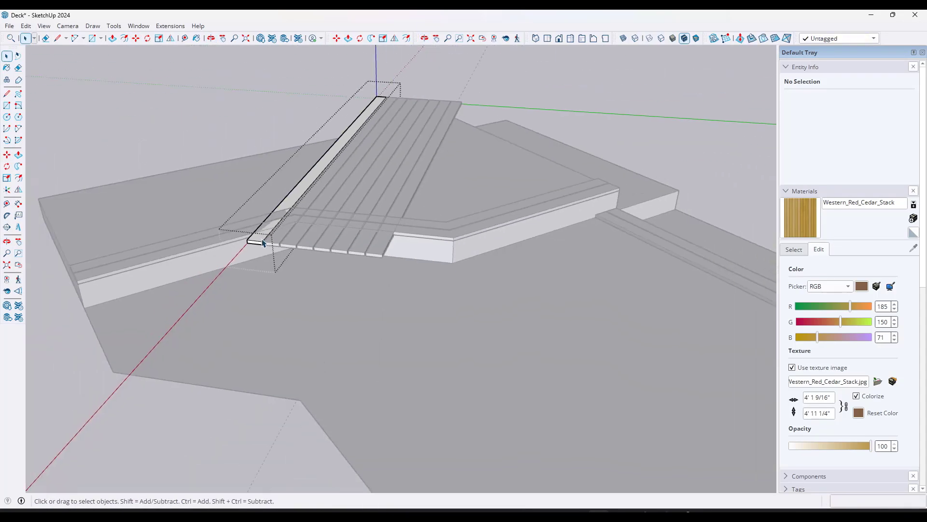
key(p)
click(256, 249)
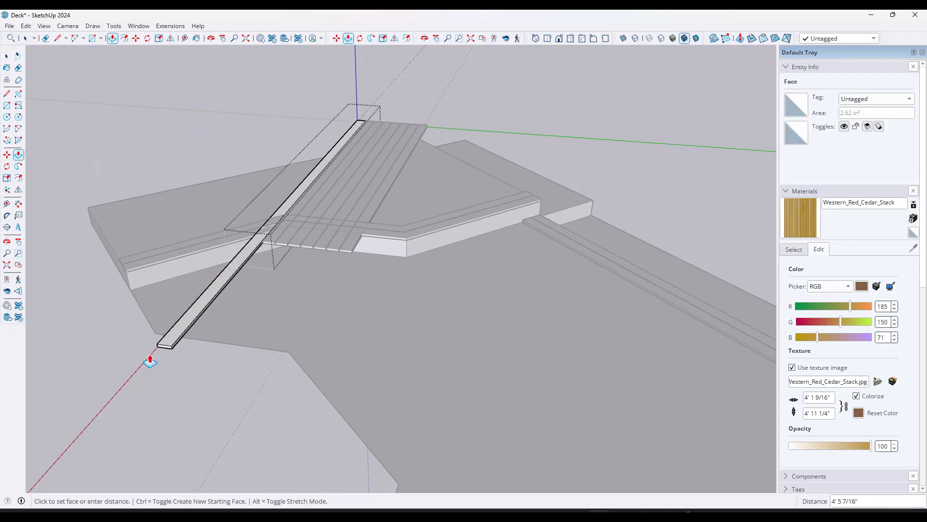
click(141, 372)
key(space)
key(Escape)
Copy the lengthened board outward by one board-and-gap spacing, using matching corners of neighbouring boards as reference
scroll(263, 256, up, 5)
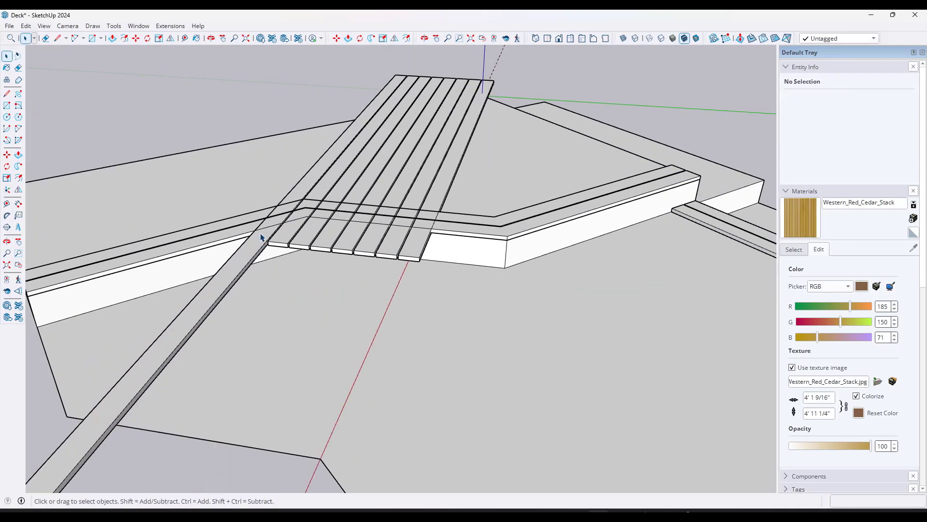
click(257, 243)
scroll(247, 246, up, 3)
key(m)
middle_drag(279, 242, 384, 256)
key(ctrl)
click(382, 254)
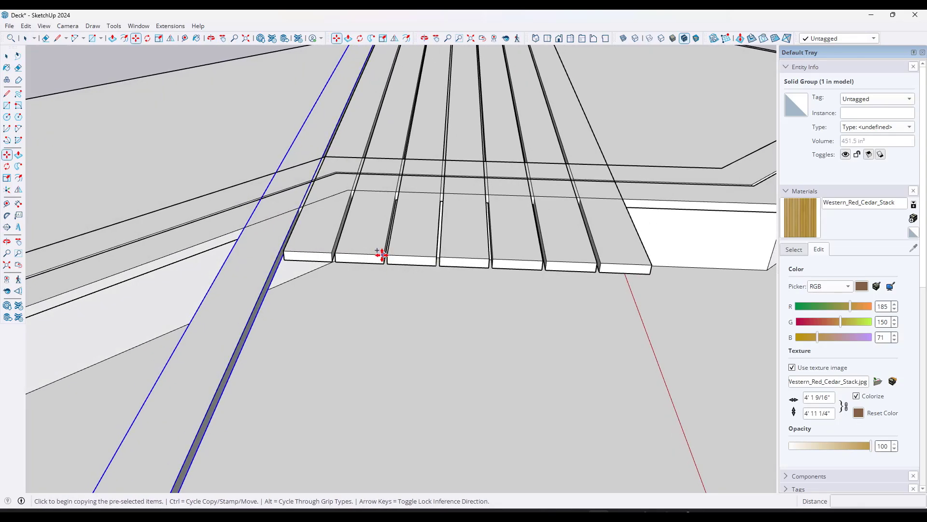
click(329, 251)
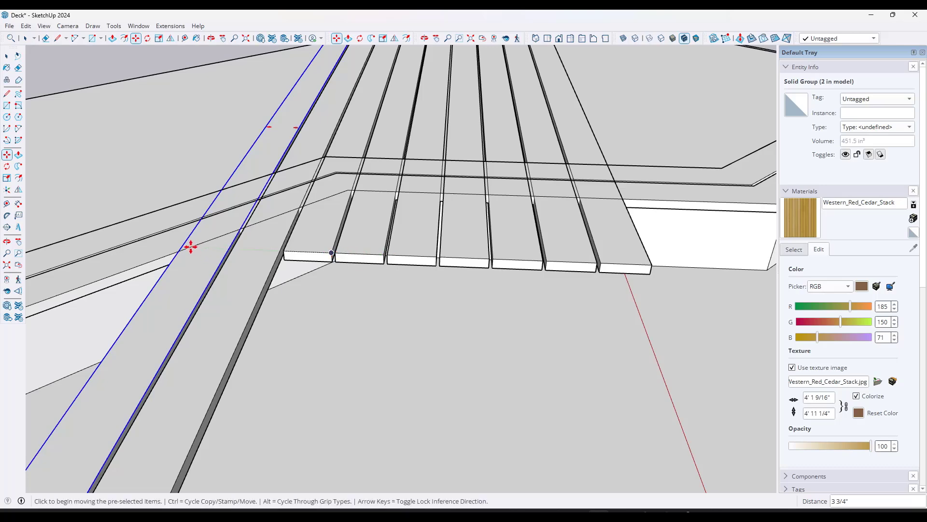
Multiply the lengthened board's copy by 17 to cover the rest of that side of the platform
scroll(429, 228, down, 7)
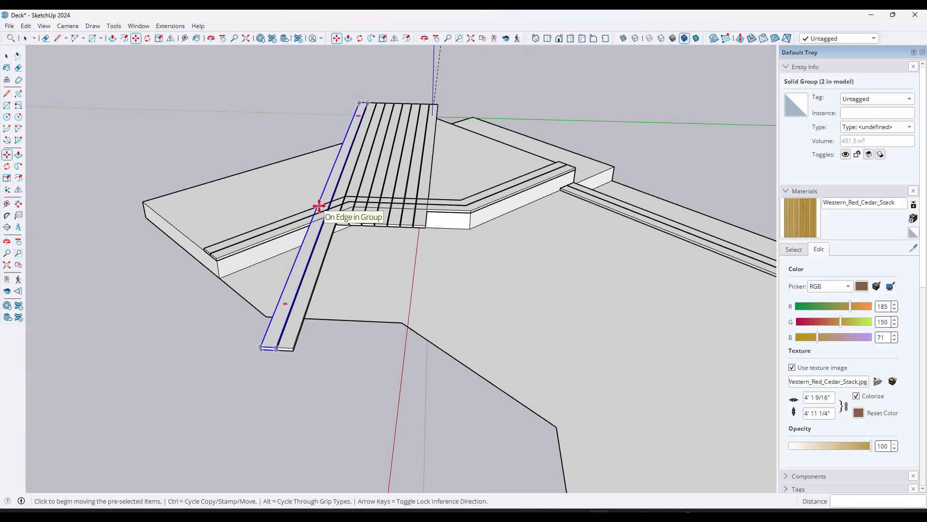
text(*5)
key(Return)
text(*20)
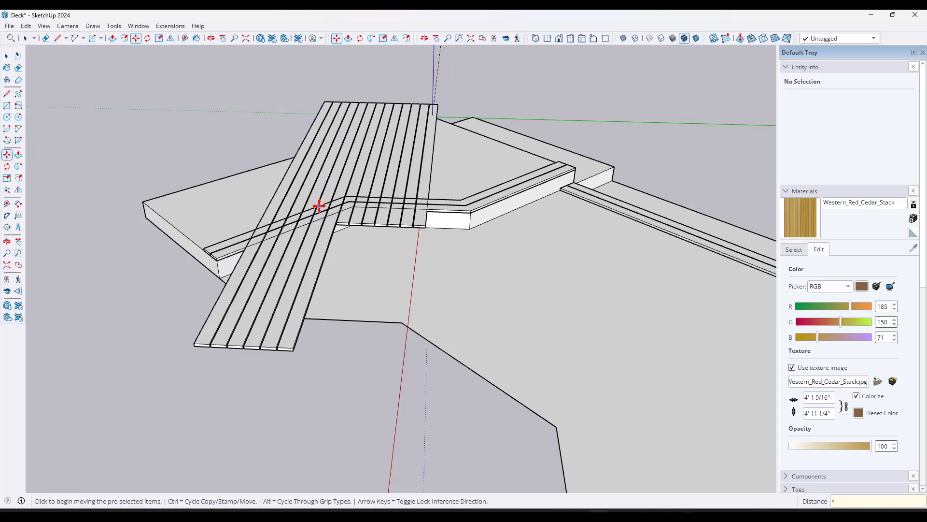
key(Return)
text(*10)
key(Return)
text(*15)
key(Return)
text(*16)
key(Return)
text(*17)
key(Return)
key(space)
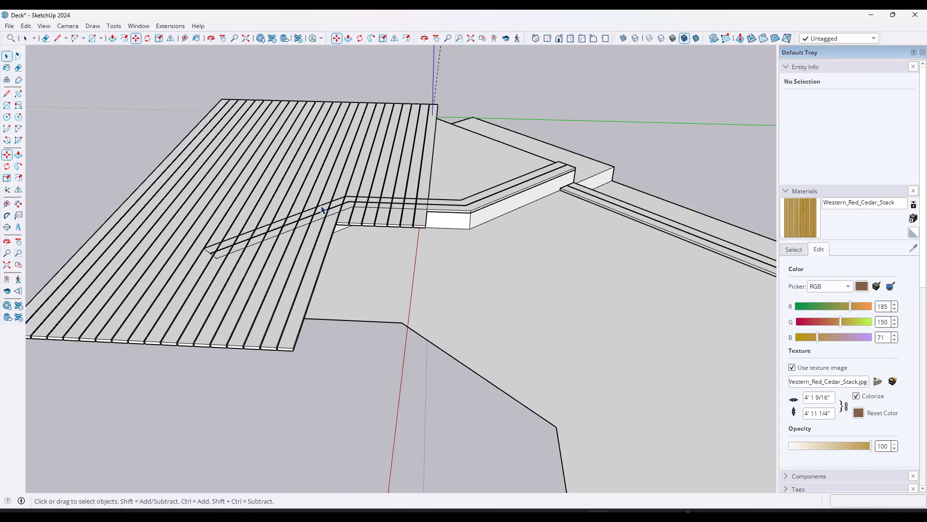
Copy the first short diagonal board by one board-and-gap spacing toward the platform's uncovered side
middle_drag(574, 178, 431, 269)
click(399, 274)
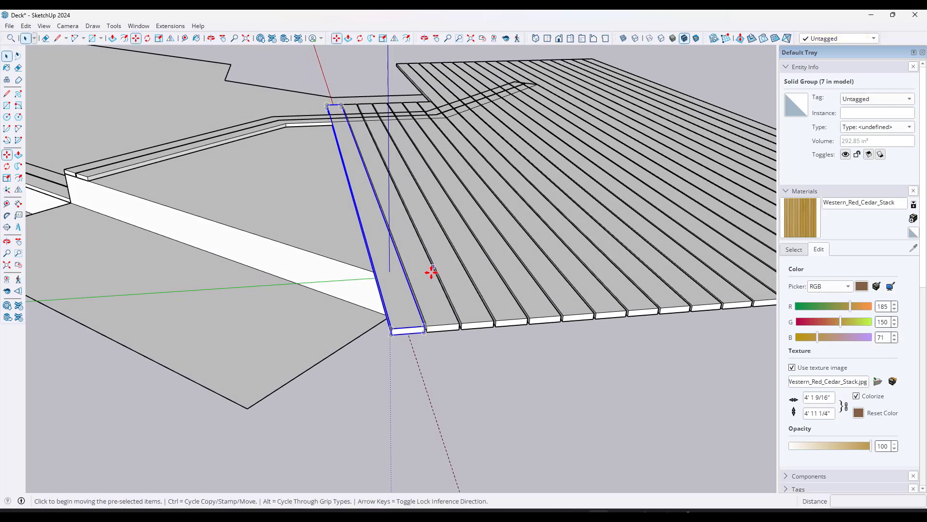
key(m)
click(459, 324)
key(ctrl)
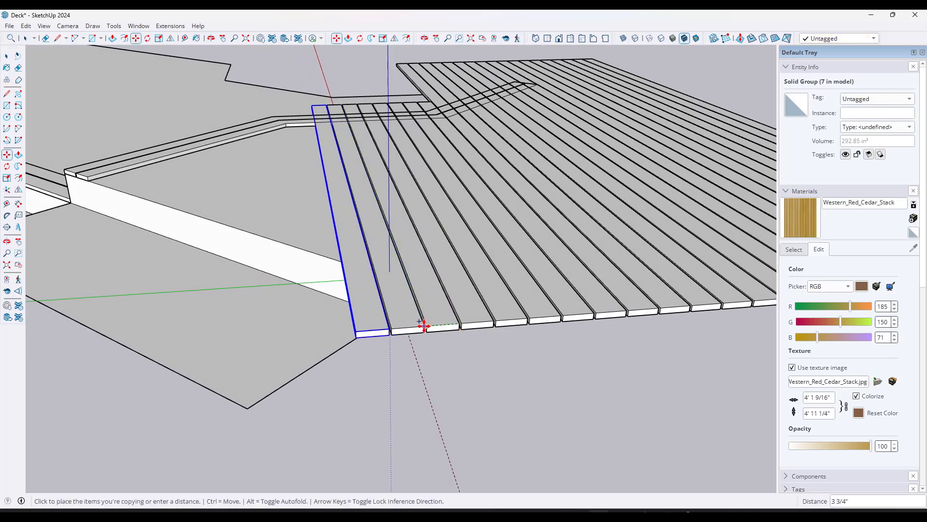
click(424, 326)
Multiply the short board's copy by 15 to cover the remaining side of the platform
scroll(388, 240, down, 2)
middle_drag(387, 240, 409, 242)
text(*)
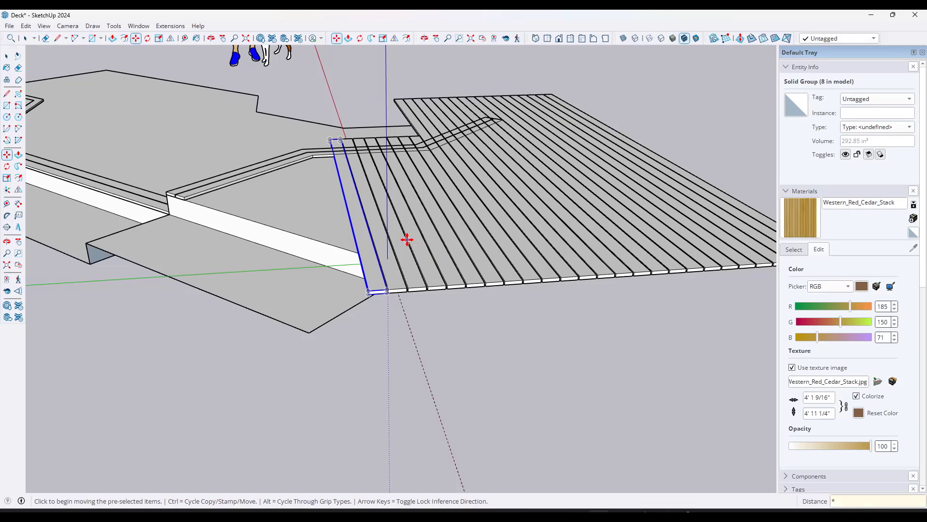
text(10)
key(Return)
text(*15)
key(Return)
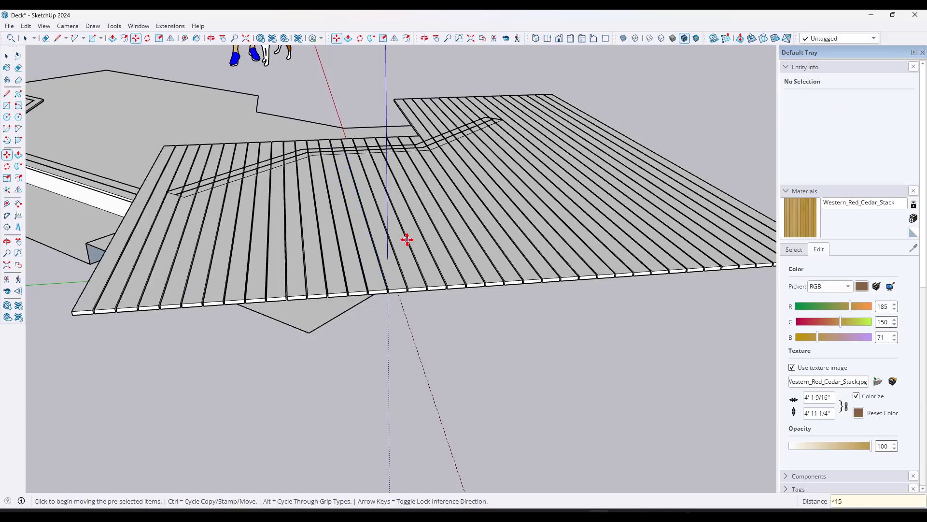
Select all the diagonal deck boards and combine them into one group
key(space)
scroll(211, 192, down, 3)
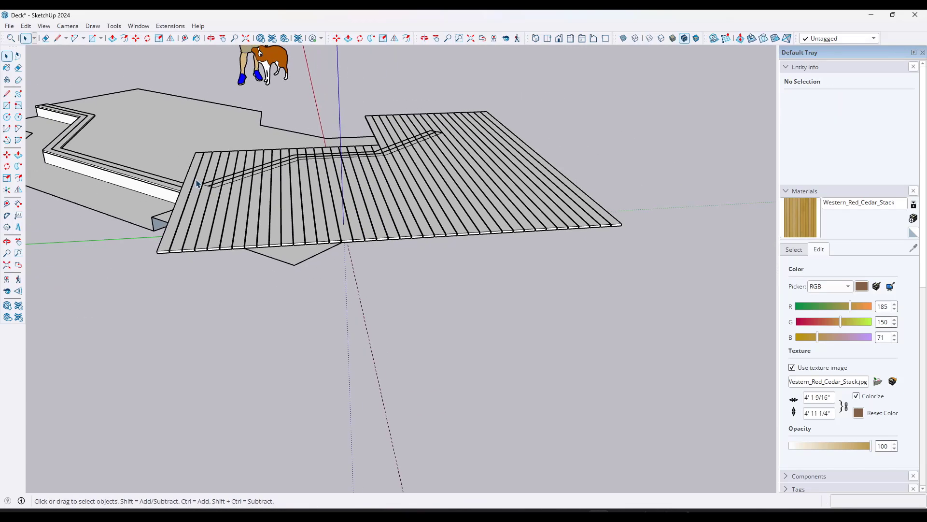
middle_drag(215, 203, 380, 58)
key(space)
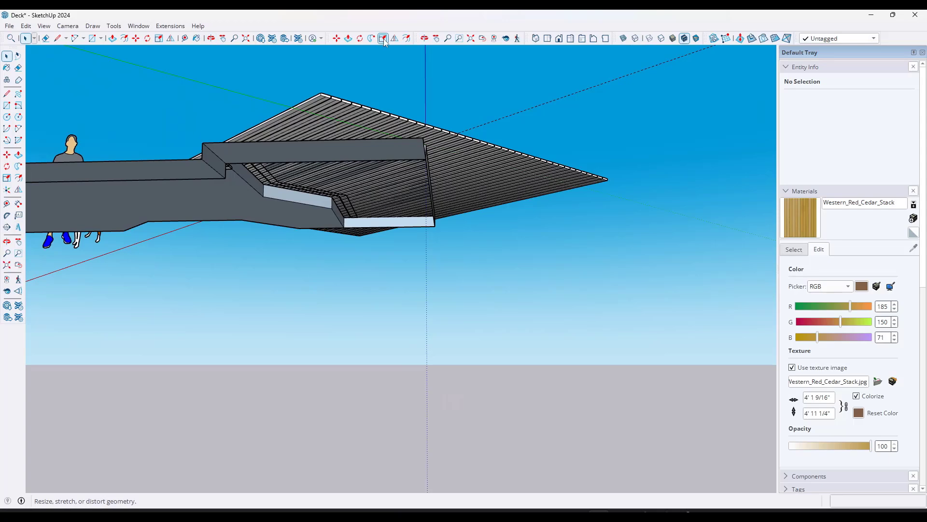
middle_drag(338, 87, 483, 97)
click(501, 246)
middle_drag(503, 198, 517, 208)
drag(487, 217, 487, 218)
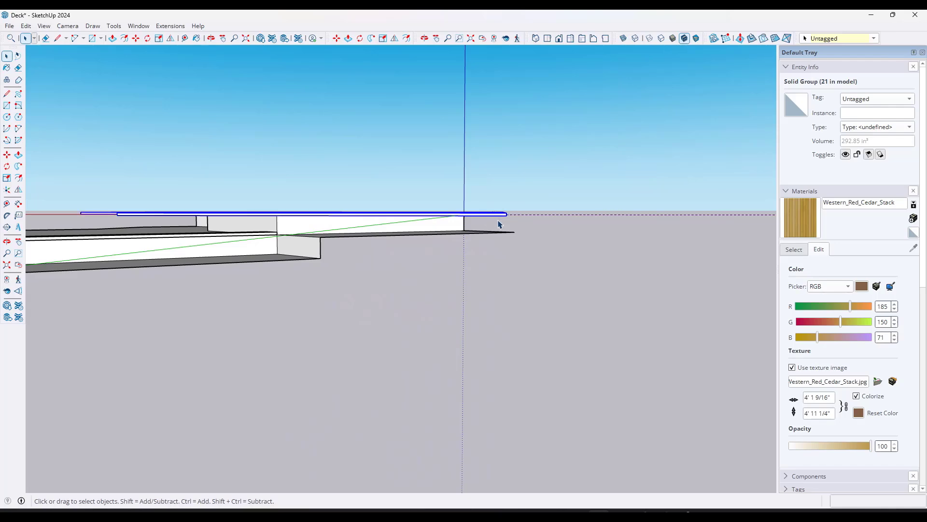
middle_drag(532, 219, 366, 263)
right_click(366, 264)
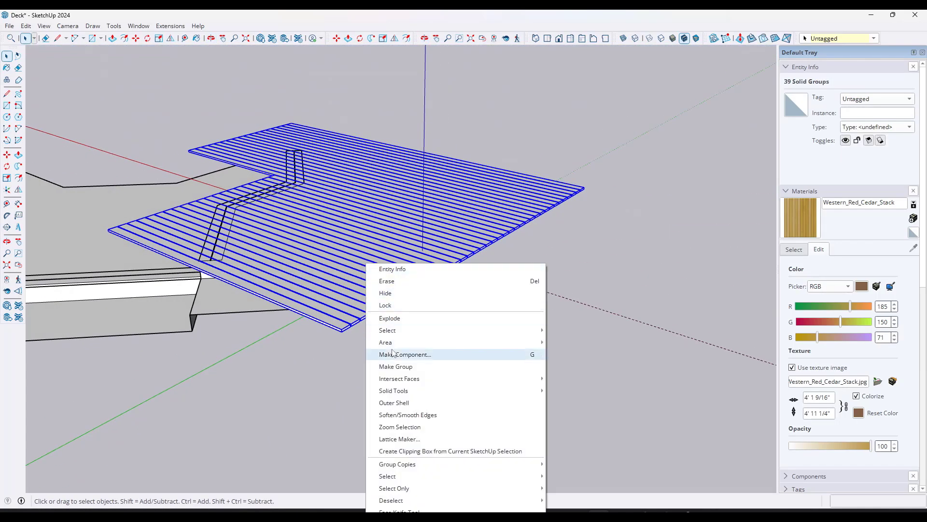
click(397, 366)
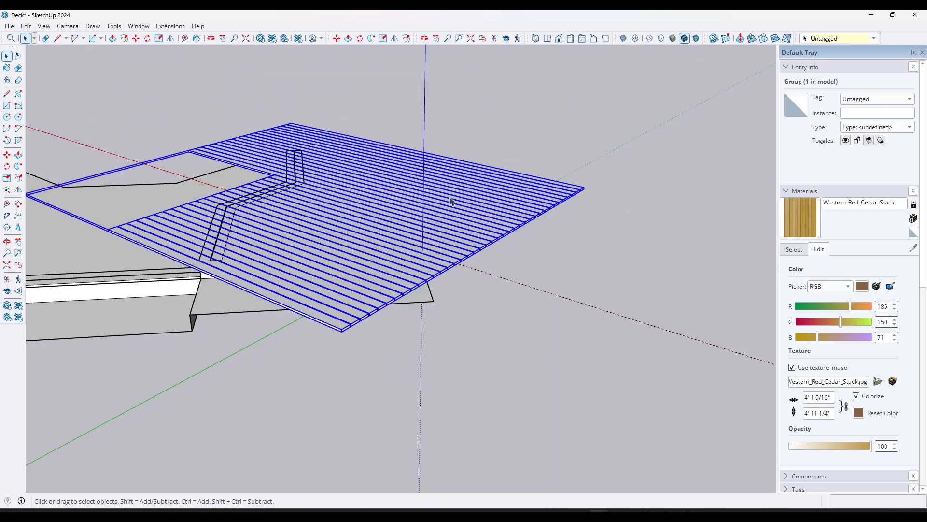
Hide the group of diagonal deck boards
middle_drag(453, 213, 349, 231)
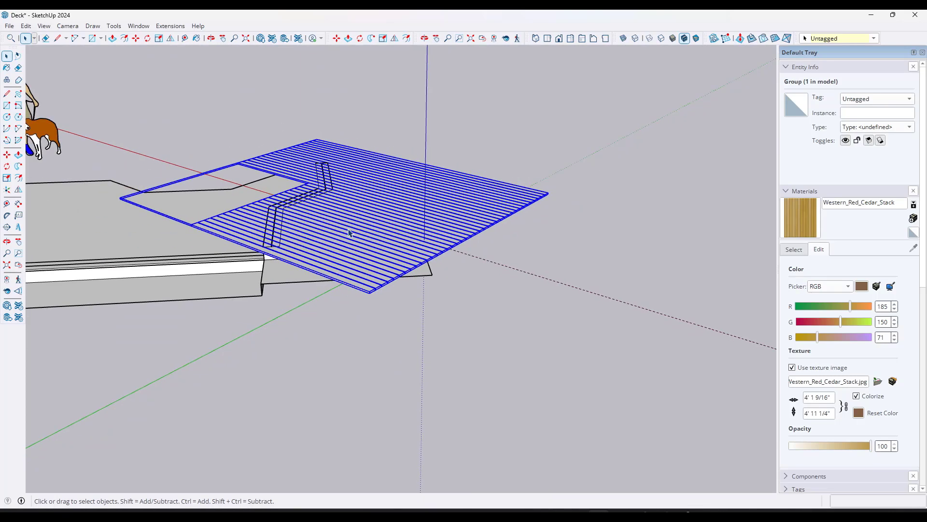
right_click(349, 230)
click(368, 260)
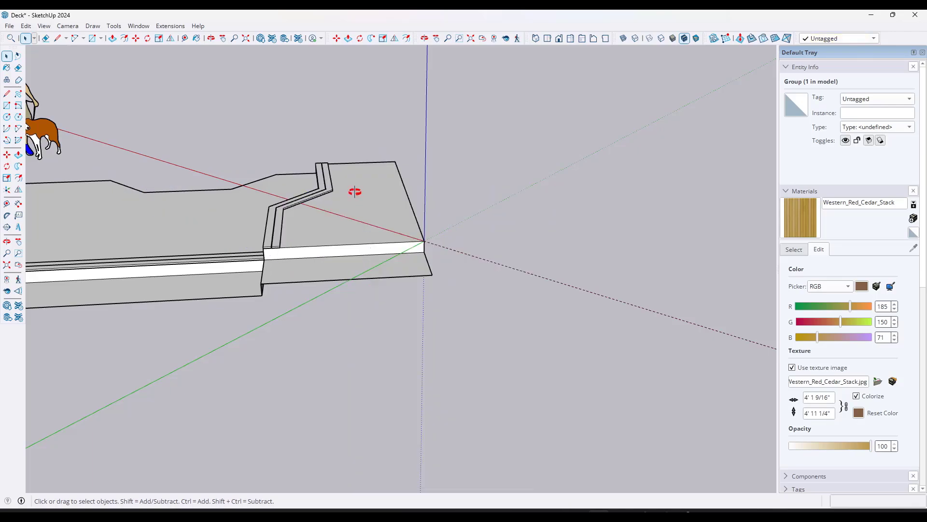
Open the deck group and copy the raised platform's top face together with its boundary edges
middle_drag(354, 193, 316, 348)
middle_drag(341, 253, 185, 238)
scroll(272, 243, up, 2)
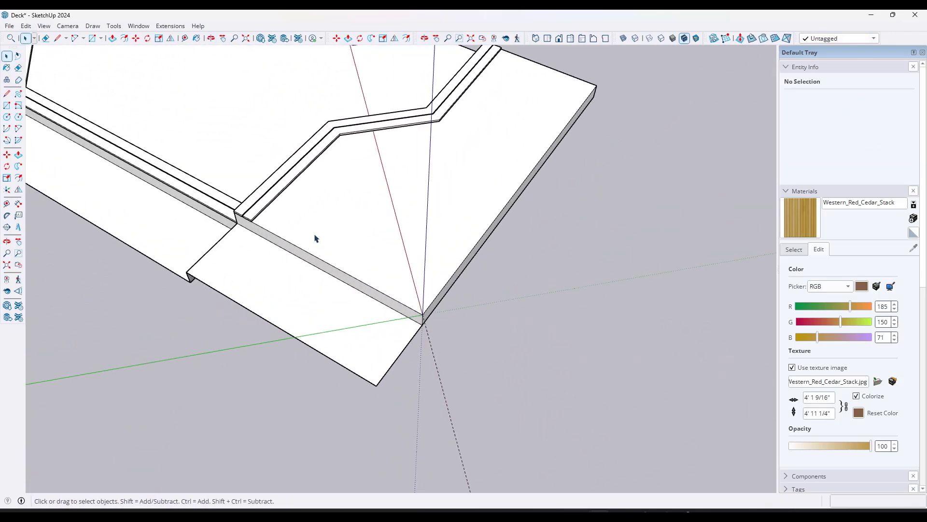
click(315, 235)
middle_drag(376, 217, 273, 198)
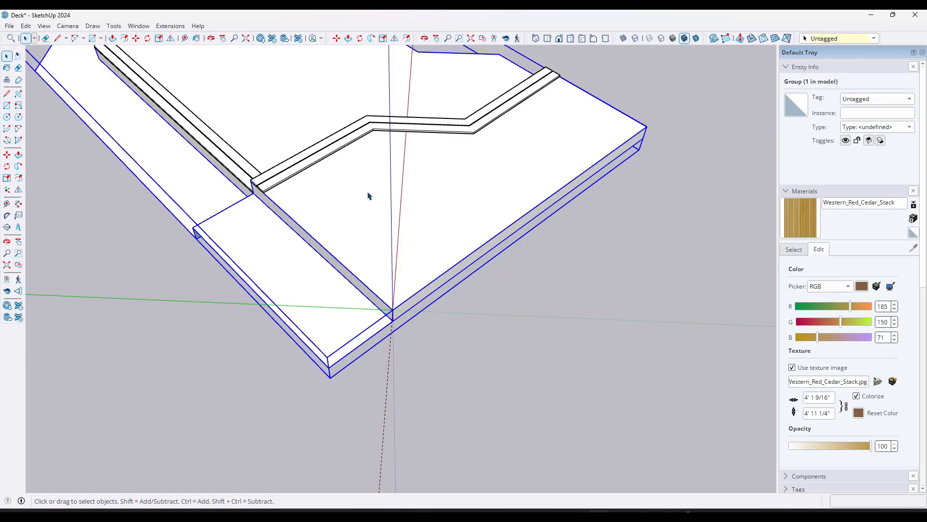
mouse_move(421, 197)
middle_down()
mouse_move(520, 100)
mouse_move(386, 200)
middle_up()
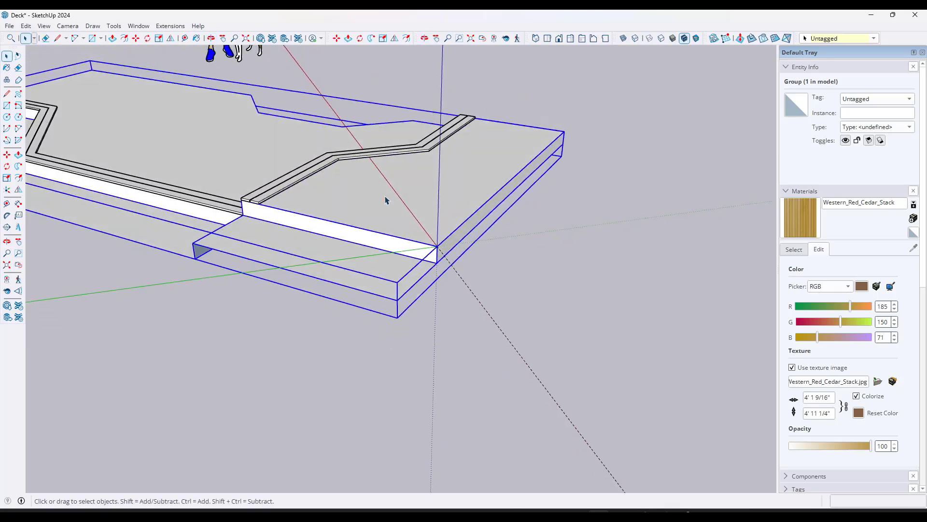
double_click(385, 199)
click(423, 193)
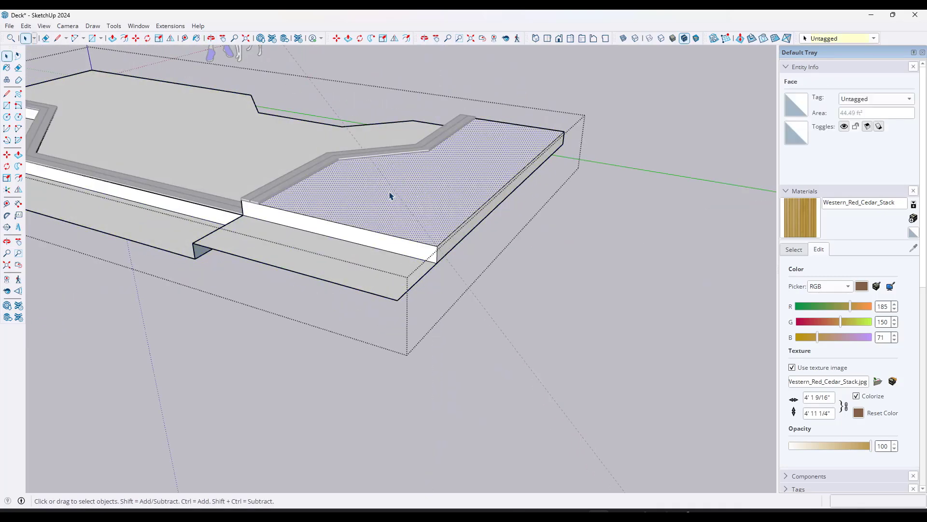
scroll(363, 195, up, 4)
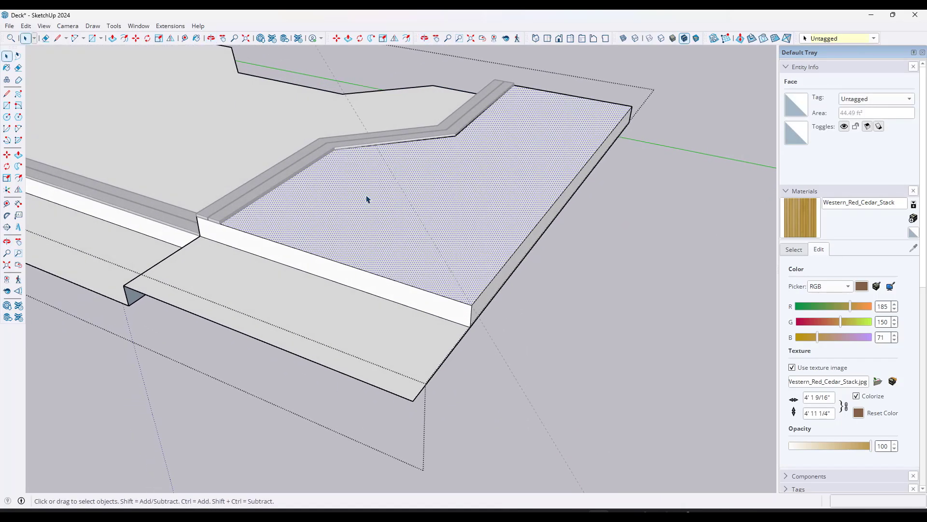
double_click(367, 199)
scroll(370, 199, down, 5)
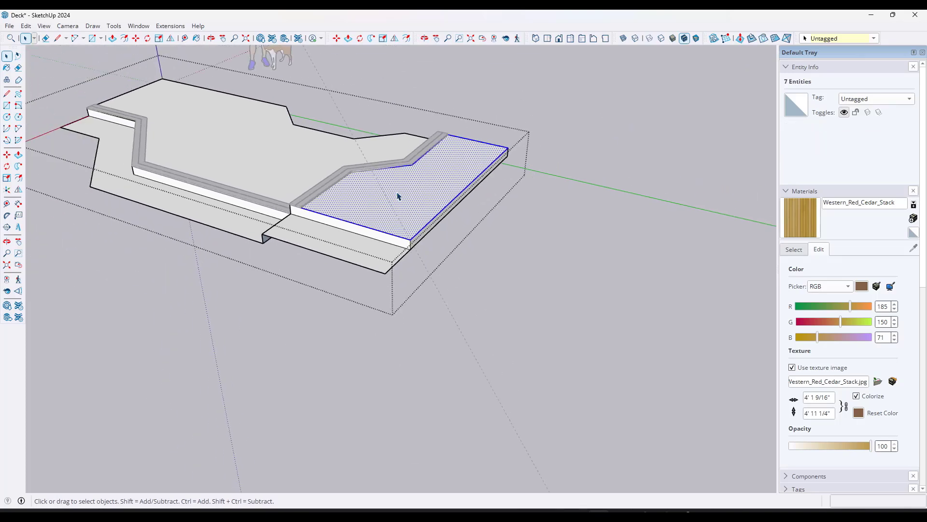
Close the deck group and paste the copied platform face in place outside it
click(557, 120)
click(26, 26)
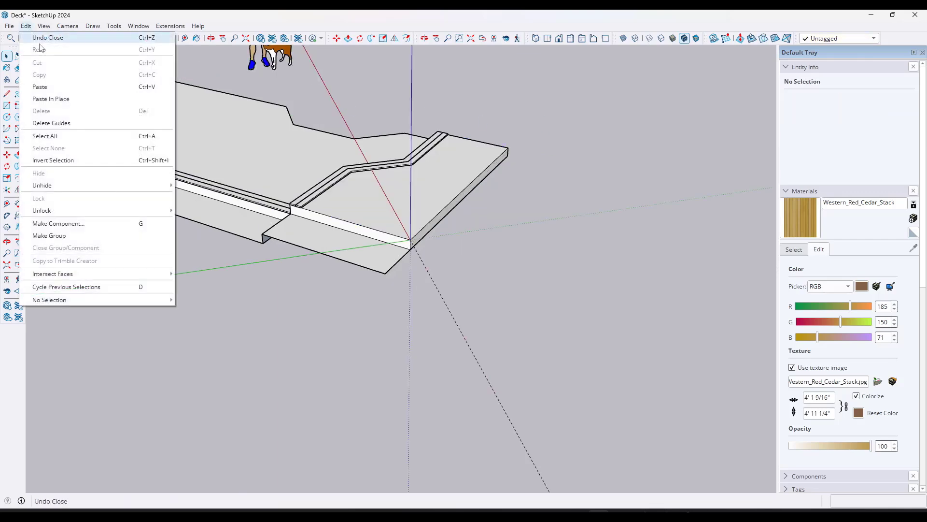
click(41, 37)
Move the pasted face with its edges straight up about 1' 3 13/16" above the raised platform
double_click(389, 222)
key(m)
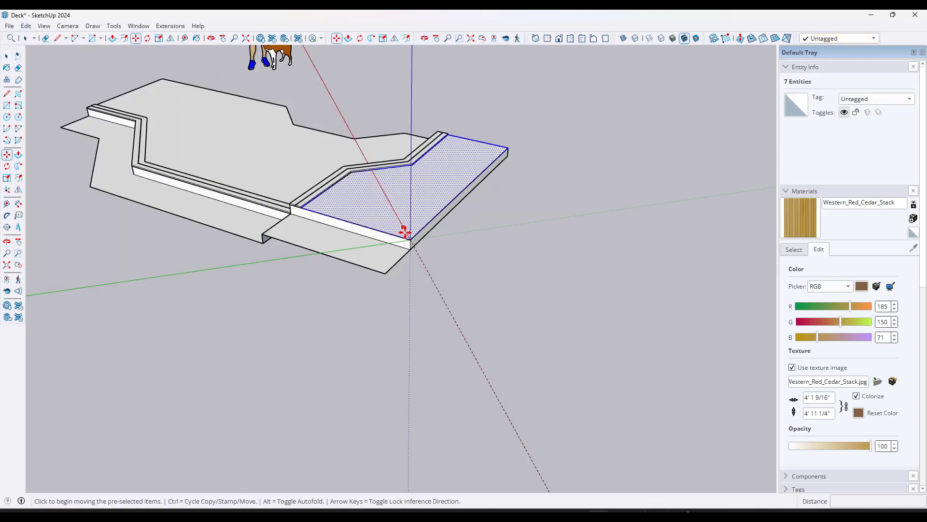
click(410, 239)
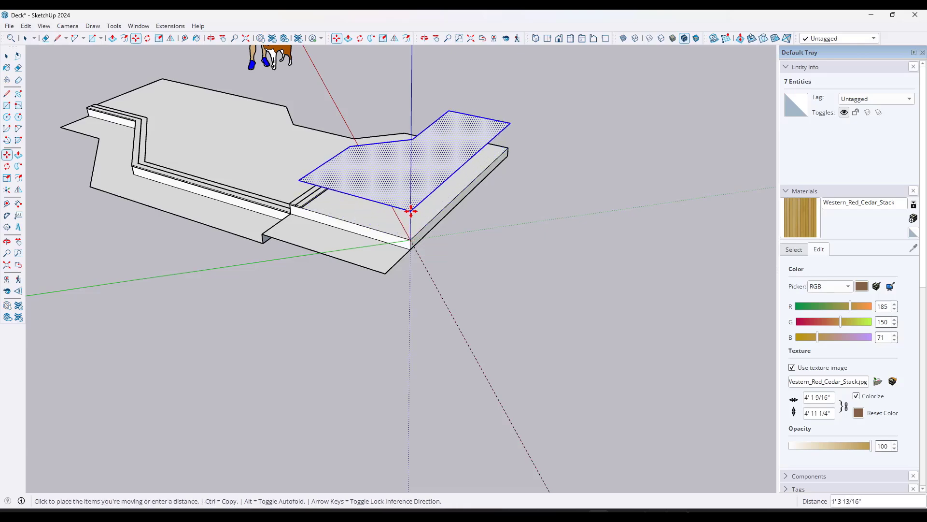
click(412, 211)
key(space)
Unhide the group of diagonal deck boards and select it
middle_drag(311, 187, 405, 196)
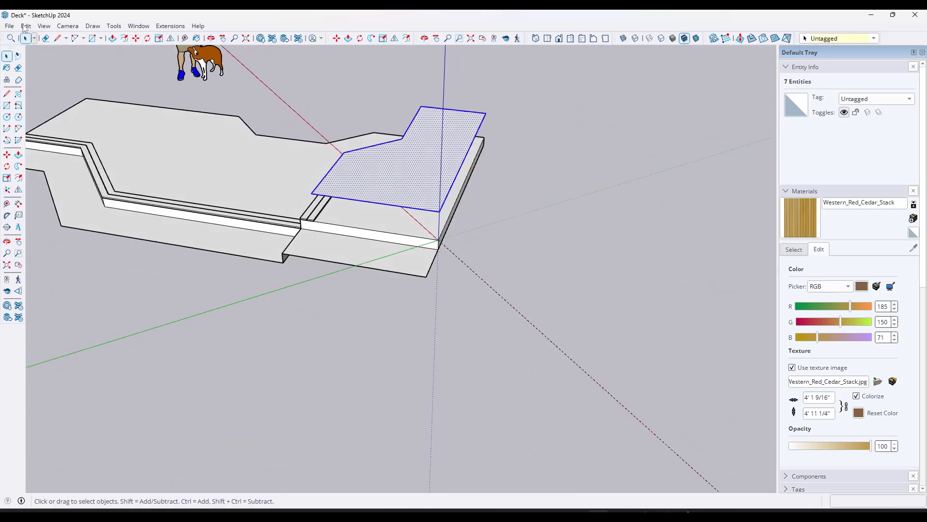
click(24, 27)
mouse_move(59, 186)
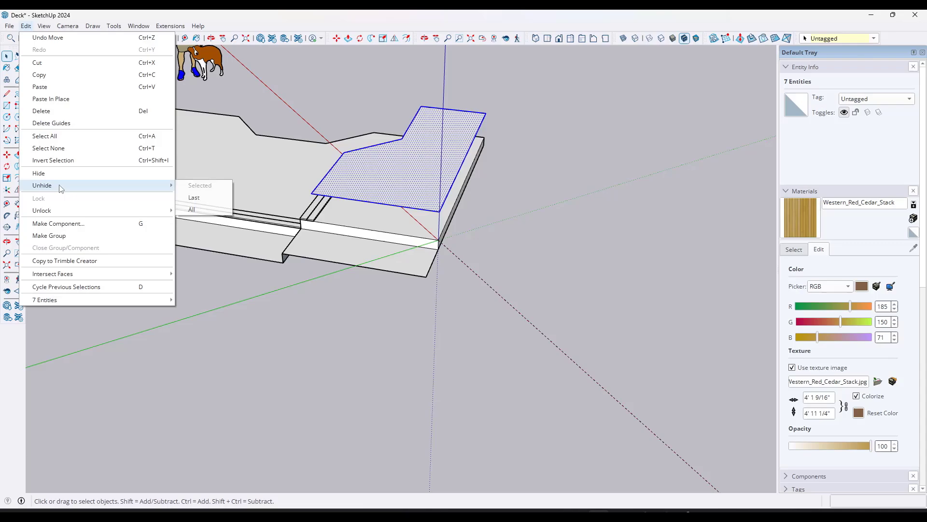
click(198, 203)
mouse_move(468, 209)
middle_down()
mouse_move(155, 187)
mouse_move(396, 152)
mouse_move(526, 182)
mouse_move(441, 213)
mouse_move(434, 208)
mouse_move(573, 132)
mouse_move(491, 169)
mouse_move(483, 211)
mouse_move(453, 135)
mouse_move(441, 157)
mouse_move(441, 265)
mouse_move(599, 198)
mouse_move(488, 222)
mouse_move(536, 266)
mouse_move(488, 238)
middle_up()
scroll(378, 197, down, 5)
scroll(378, 197, up, 5)
click(483, 211)
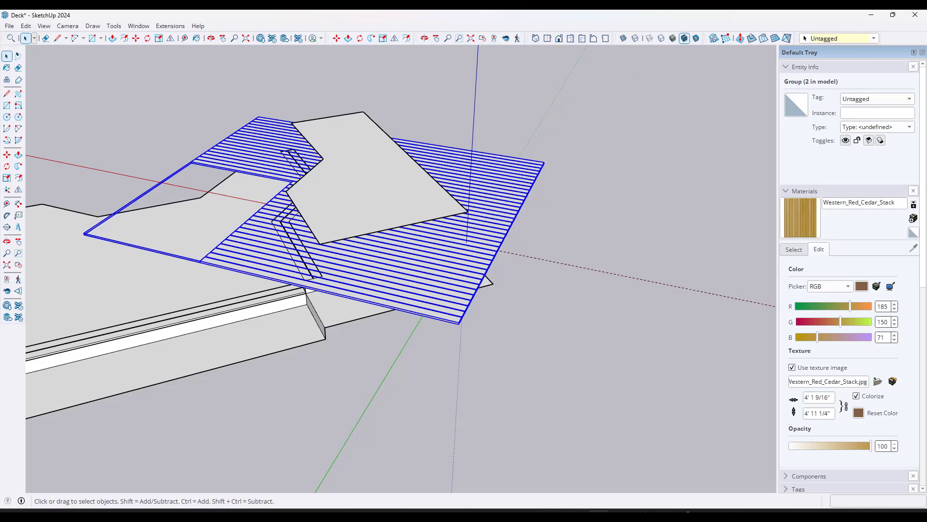
Try trimming the diagonal board group by the floating platform face, and undo the trim
drag(1, 157, 50, 68)
click(54, 76)
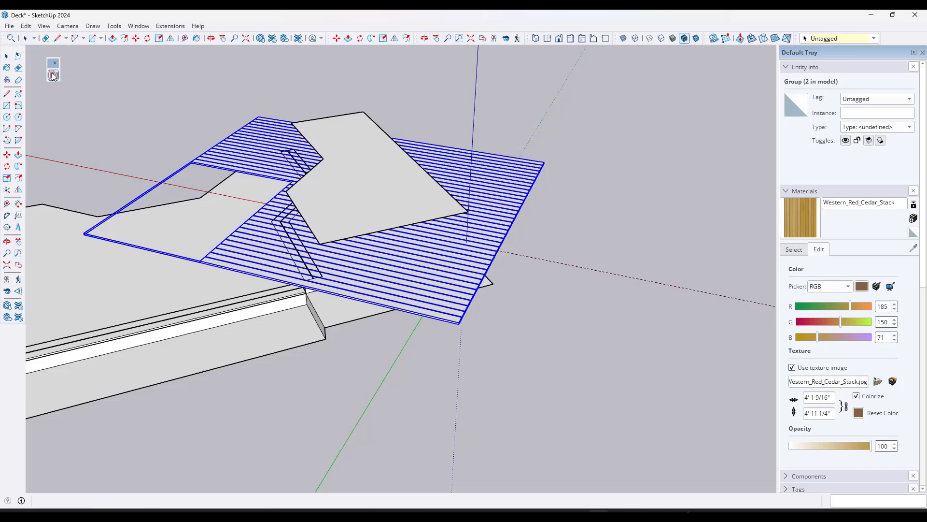
click(365, 185)
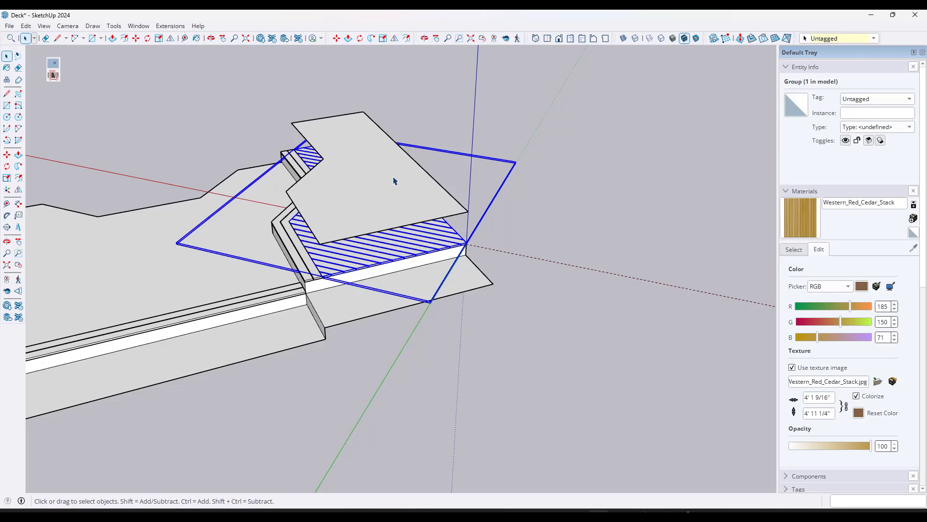
key(ctrl+z)
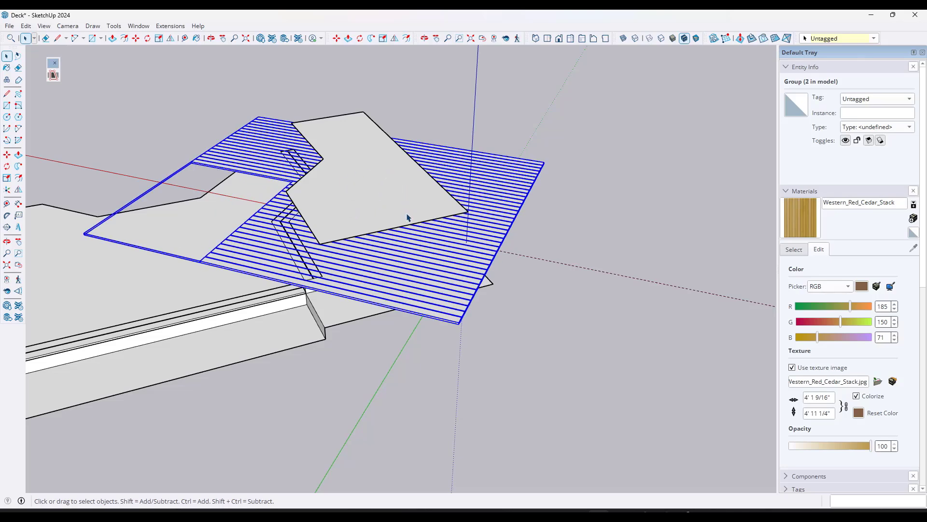
Trim the diagonal board group to the platform outline with Trim objects by face, using the floating face as the boundary
scroll(408, 211, up, 2)
click(53, 75)
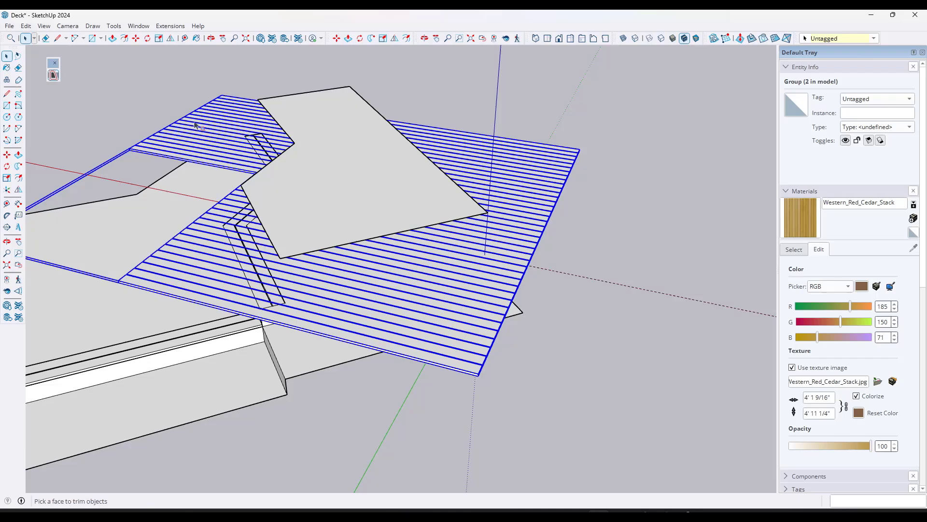
click(343, 180)
middle_drag(440, 369, 395, 227)
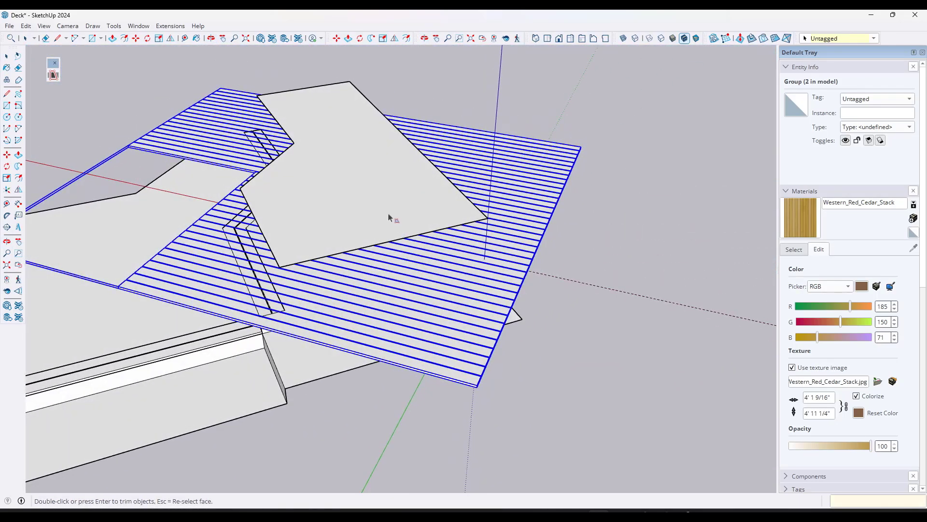
double_click(387, 218)
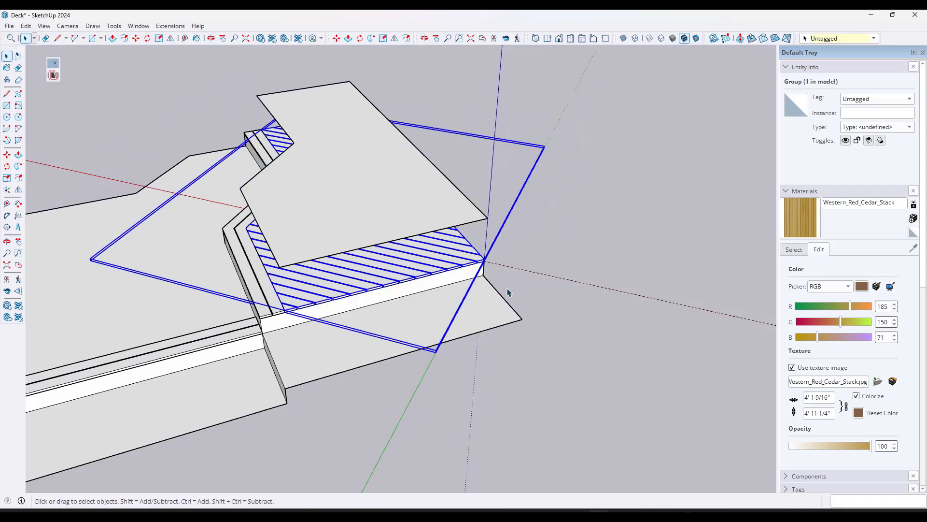
Delete the floating platform face and its edges above the trimmed boards
middle_drag(544, 281, 358, 218)
double_click(363, 186)
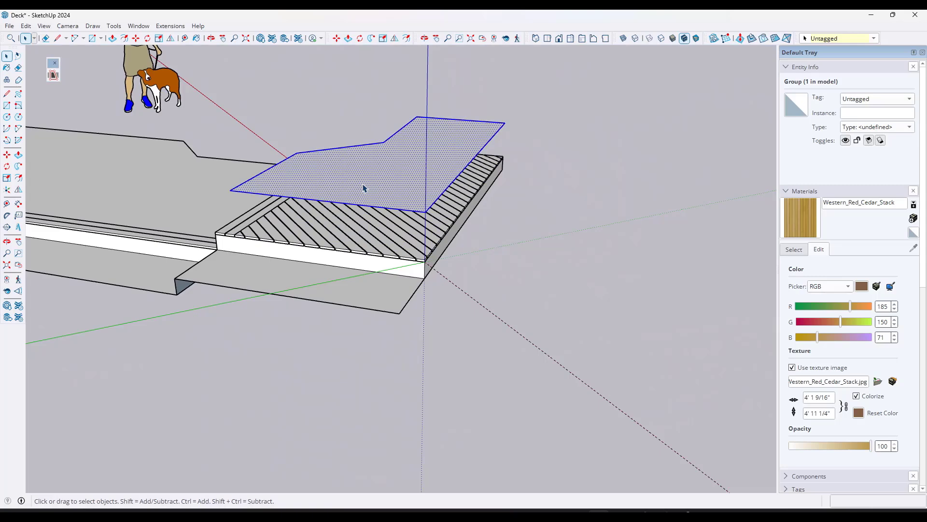
key(Delete)
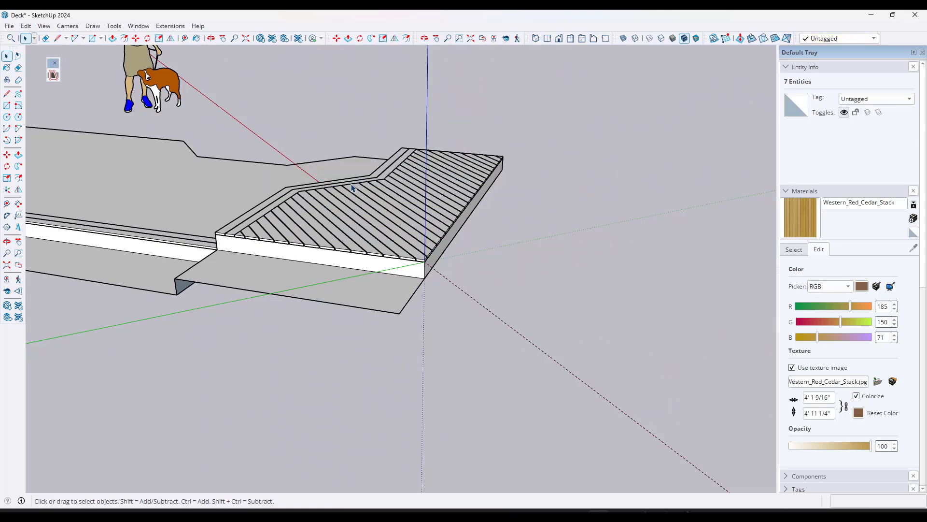
Examine the trimmed diagonal boards and the adjoining lower deck level from several angles
mouse_move(364, 184)
middle_down()
mouse_move(383, 364)
mouse_move(297, 373)
middle_up()
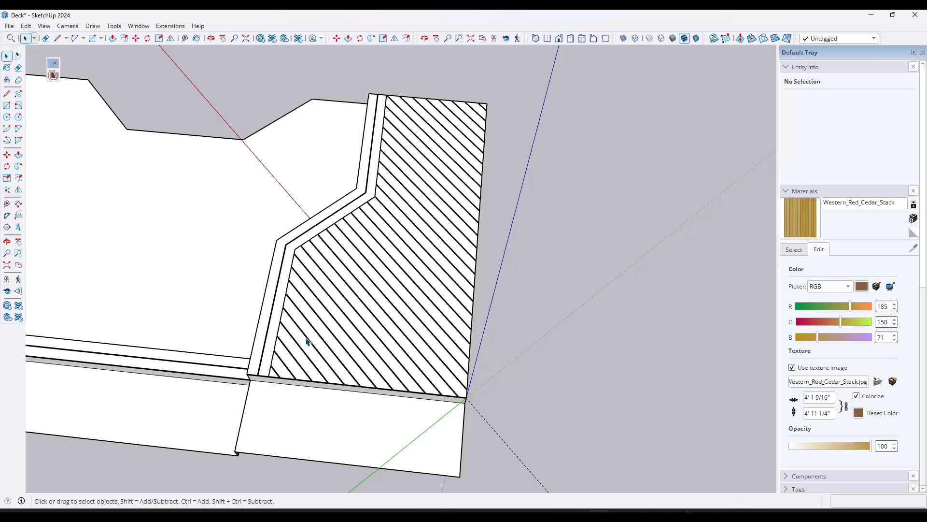
scroll(483, 314, down, 3)
mouse_move(418, 326)
middle_down()
mouse_move(546, 120)
mouse_move(364, 140)
mouse_move(472, 201)
mouse_move(559, 213)
mouse_move(400, 147)
mouse_move(387, 191)
mouse_move(490, 172)
middle_up()
scroll(532, 222, down, 2)
scroll(358, 321, up, 2)
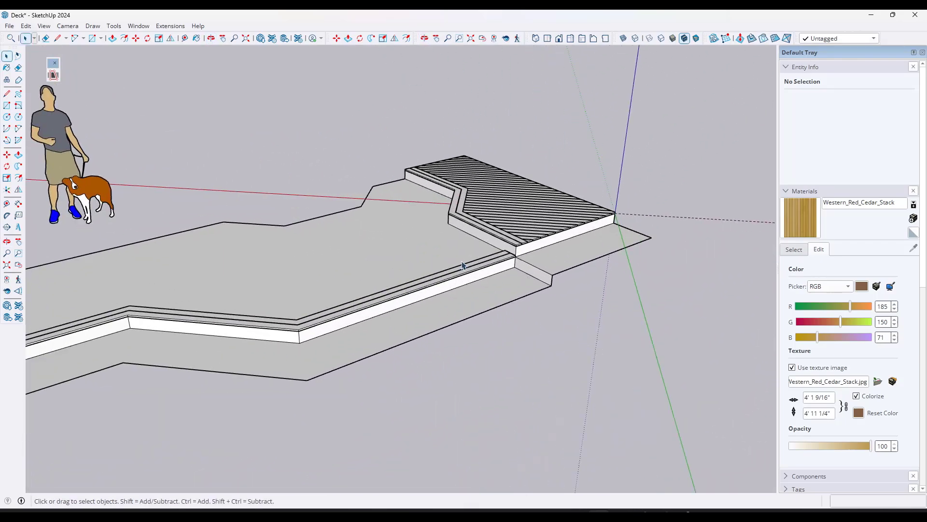
scroll(502, 227, up, 1)
scroll(467, 232, down, 5)
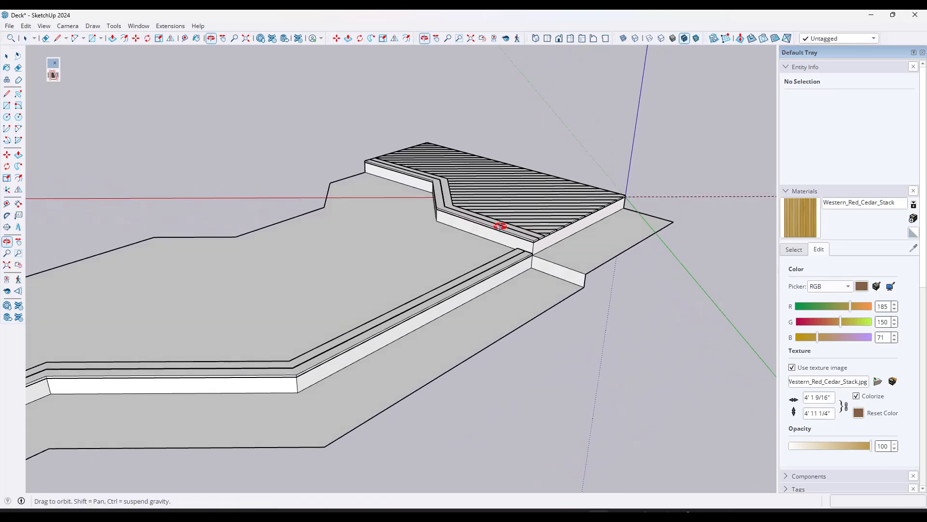
middle_drag(443, 236, 390, 304)
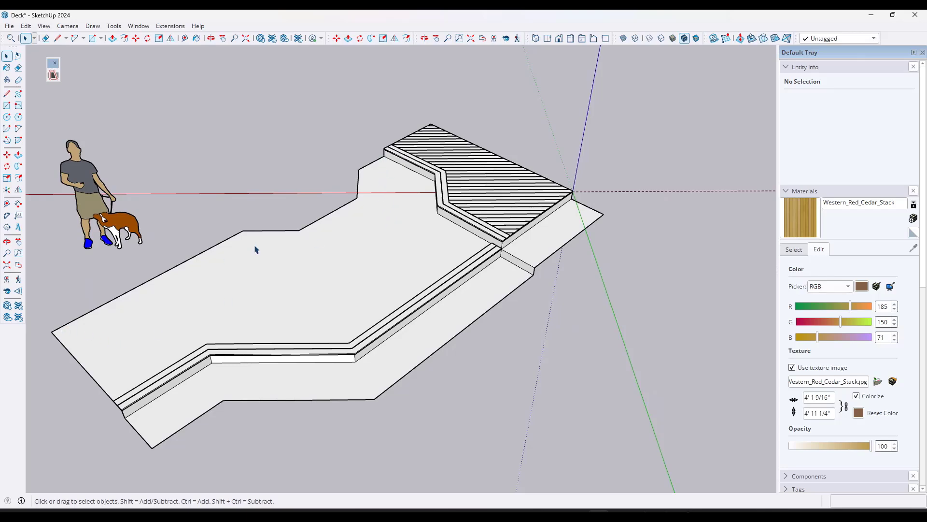
Create a 45-degree Protractor guide across the lower deck level from the corner of its long rear edge
scroll(217, 243, up, 2)
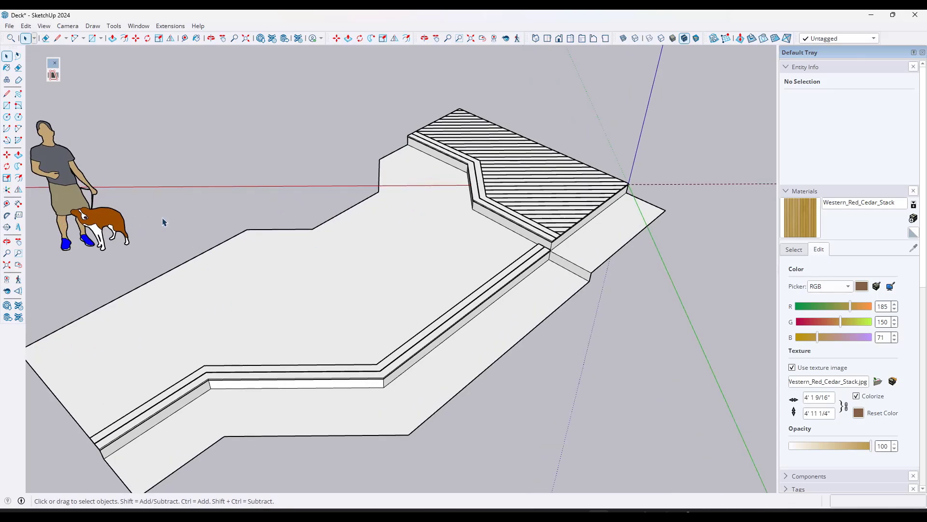
middle_drag(163, 222, 200, 211)
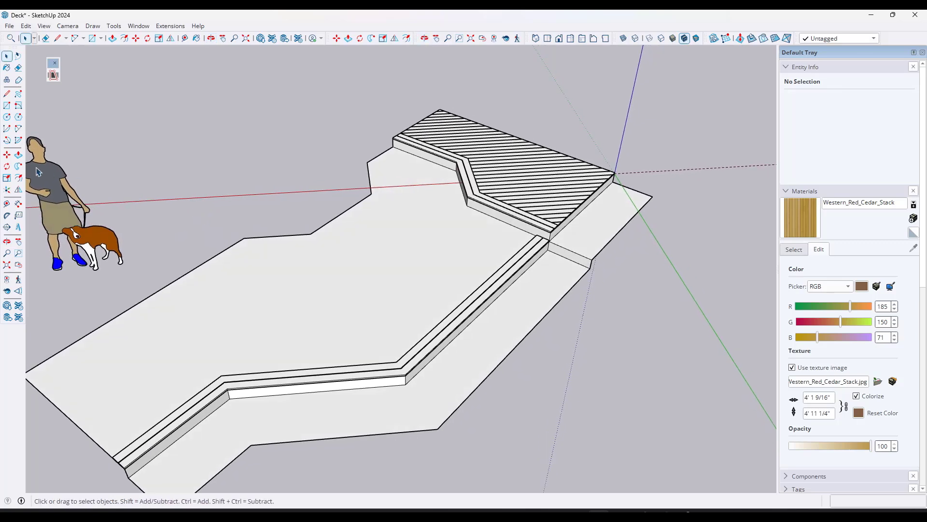
click(7, 216)
click(244, 238)
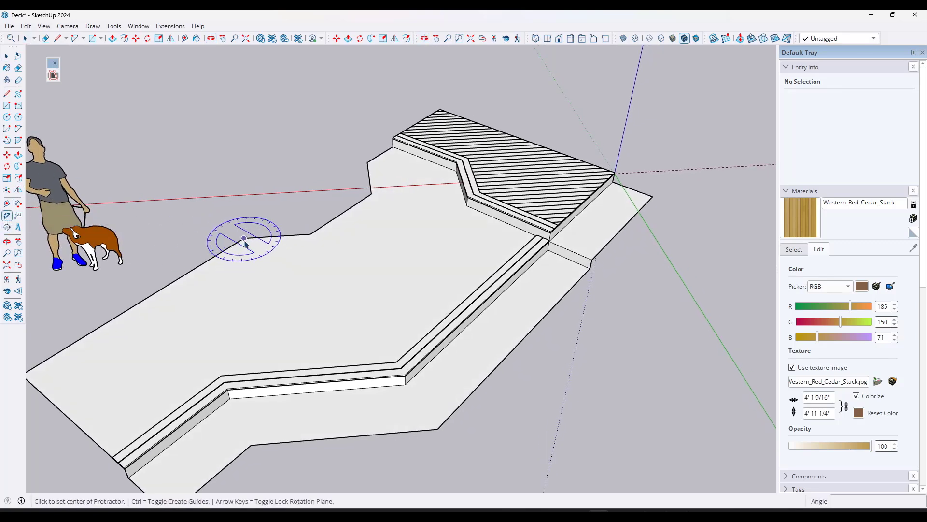
click(222, 257)
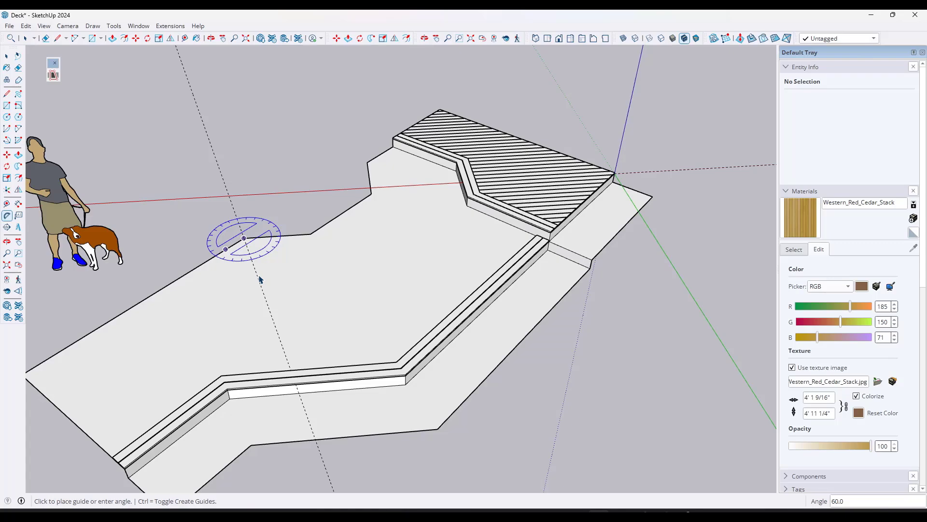
text(45)
key(Return)
key(space)
Place the drawing axes at the lower deck's rear corner with the red axis along the 45-degree guide
middle_drag(212, 274, 908, 208)
middle_drag(519, 304, 560, 355)
scroll(595, 207, up, 3)
middle_drag(509, 235, 599, 271)
click(7, 203)
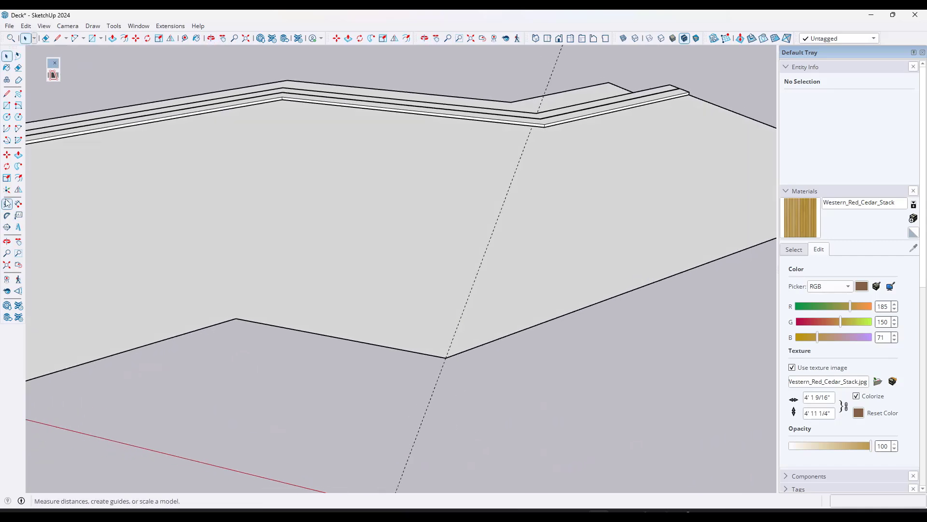
click(6, 189)
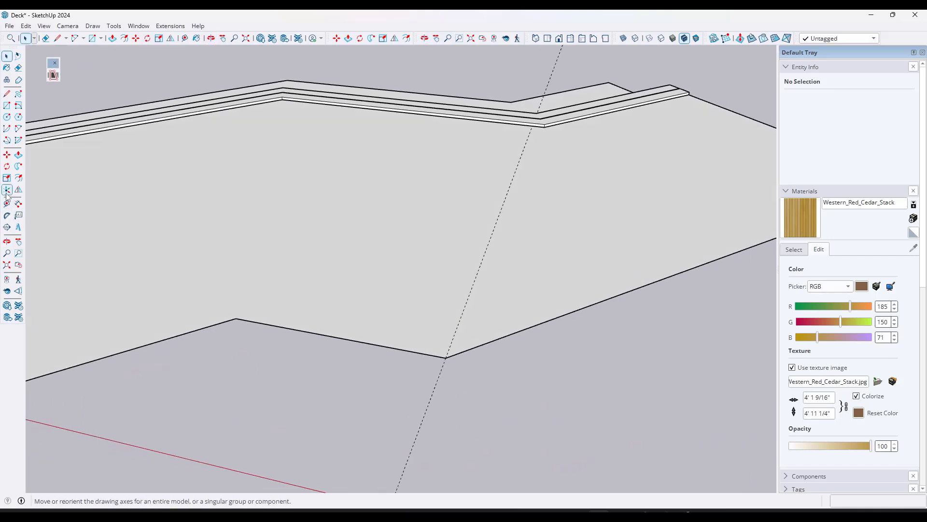
click(445, 359)
click(463, 315)
click(465, 315)
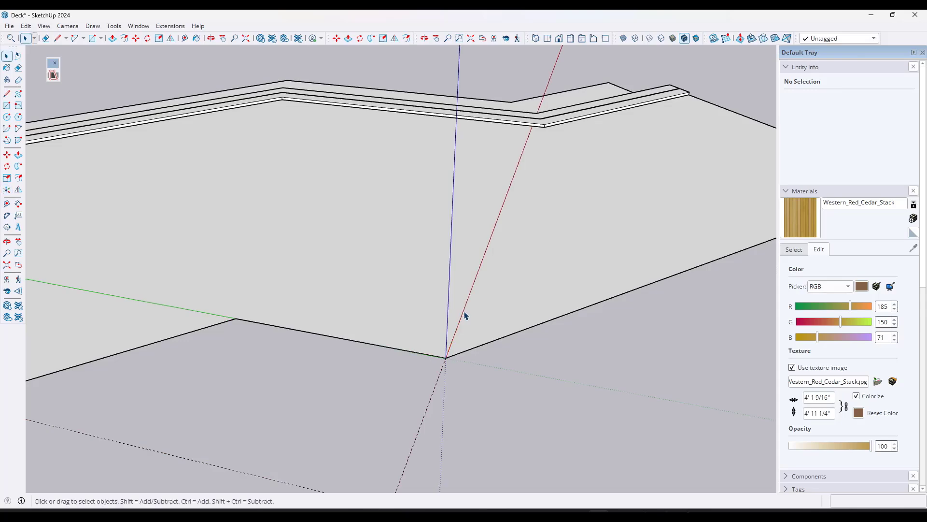
Draw a small board profile at the lower deck's rear corner and extrude it about 4' 6 1/2" outward along the guide direction
scroll(480, 366, down, 2)
scroll(473, 367, up, 3)
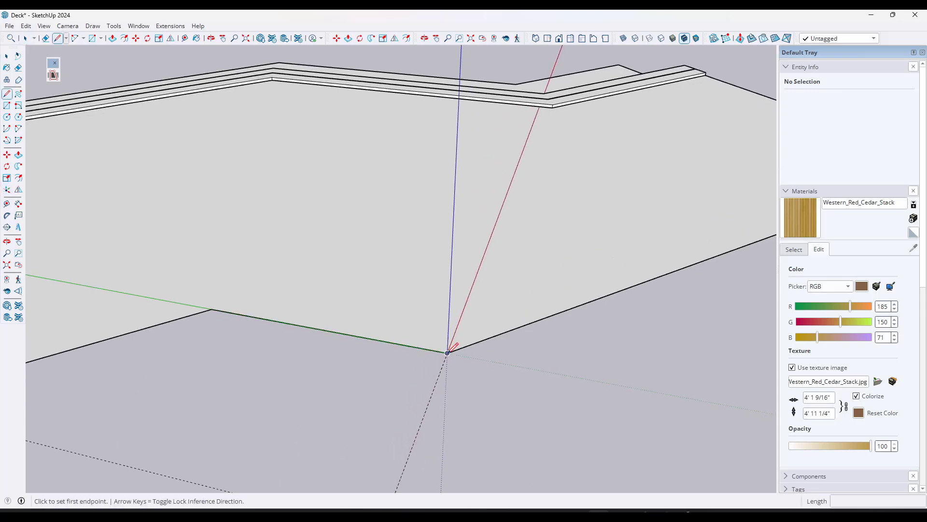
key(p)
scroll(445, 354, down, 4)
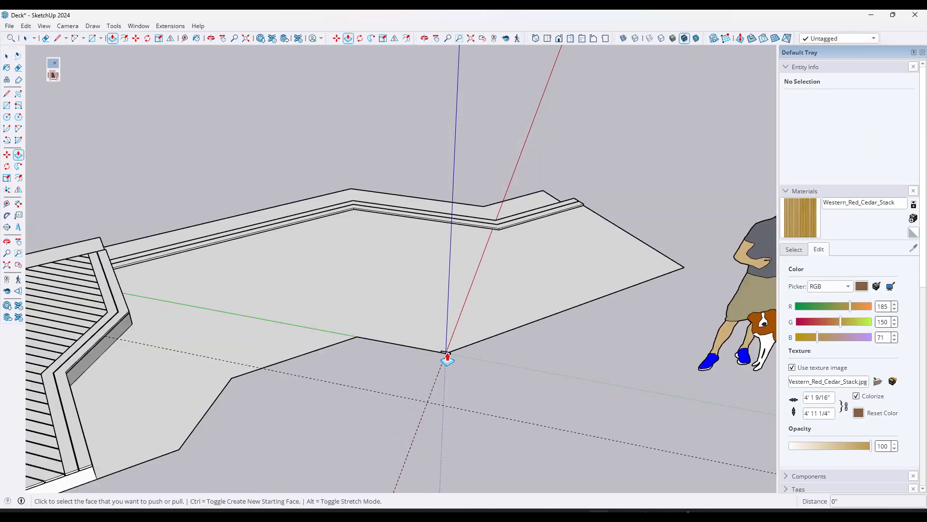
click(444, 355)
click(415, 475)
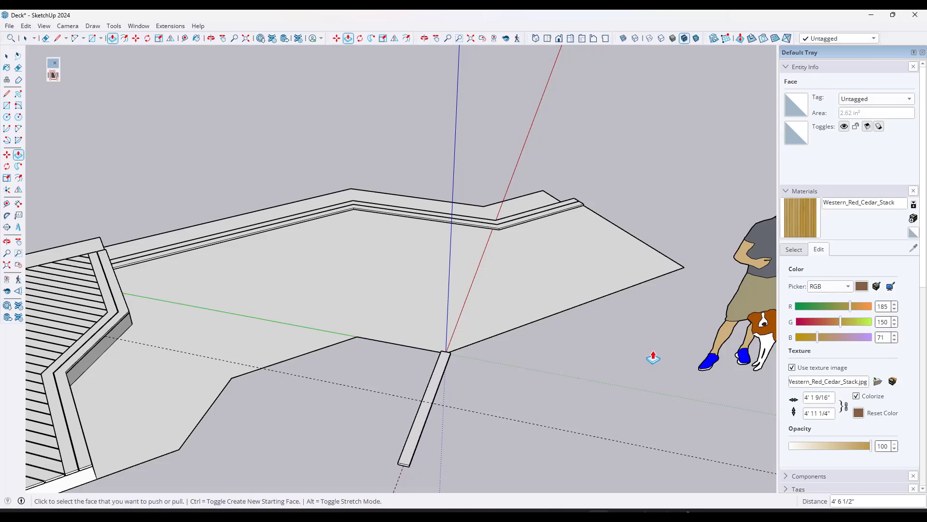
Extend the board's other end along the red axis about 11' 9 15/16" across the lower deck and past its front border
middle_drag(654, 354, 311, 279)
scroll(338, 299, down, 5)
click(377, 319)
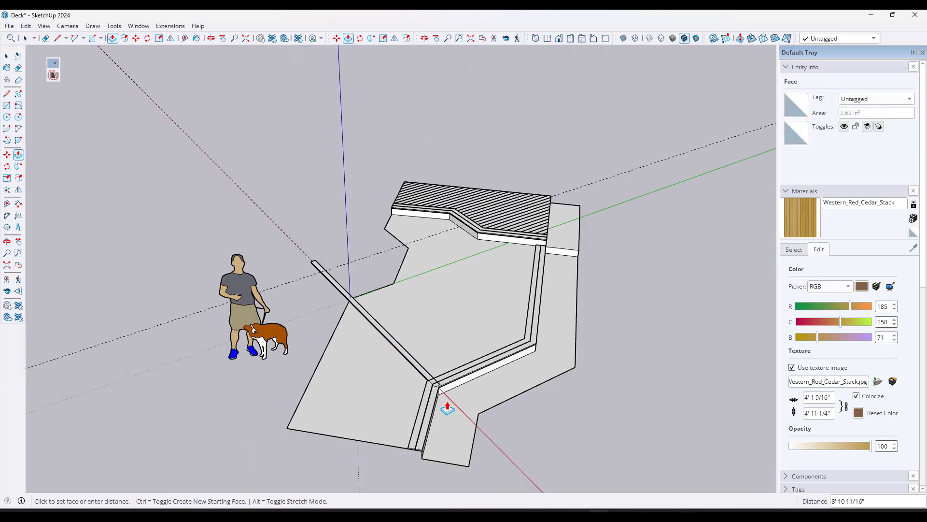
click(480, 430)
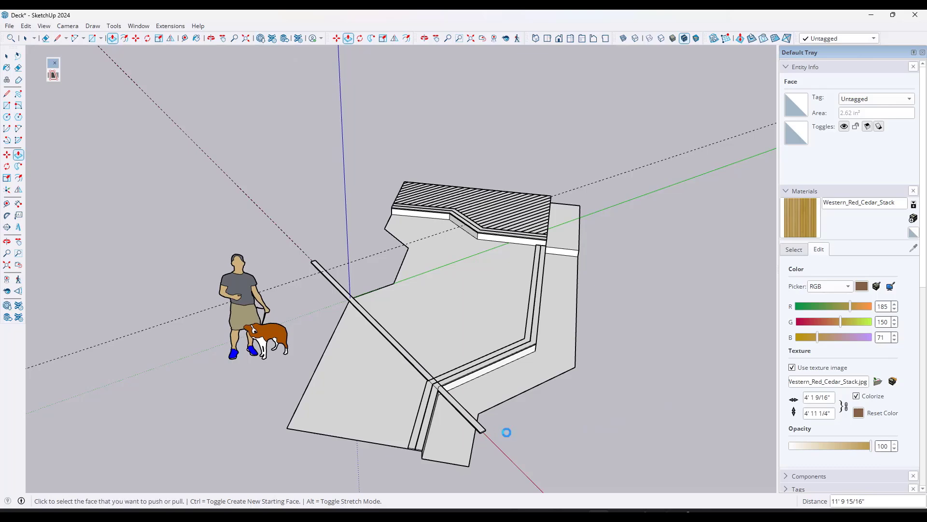
Select the entire extended board and make it a group
key(space)
middle_drag(506, 430, 388, 348)
click(386, 348)
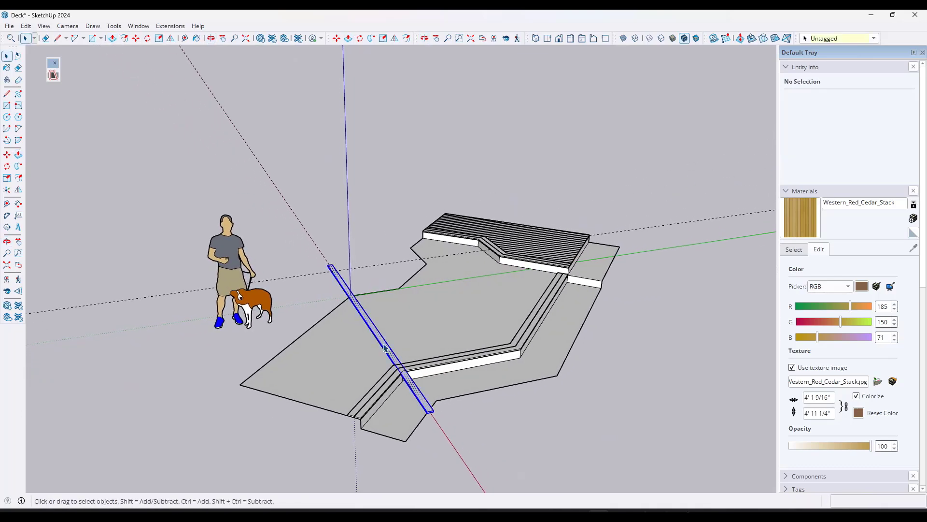
right_click(385, 348)
click(414, 215)
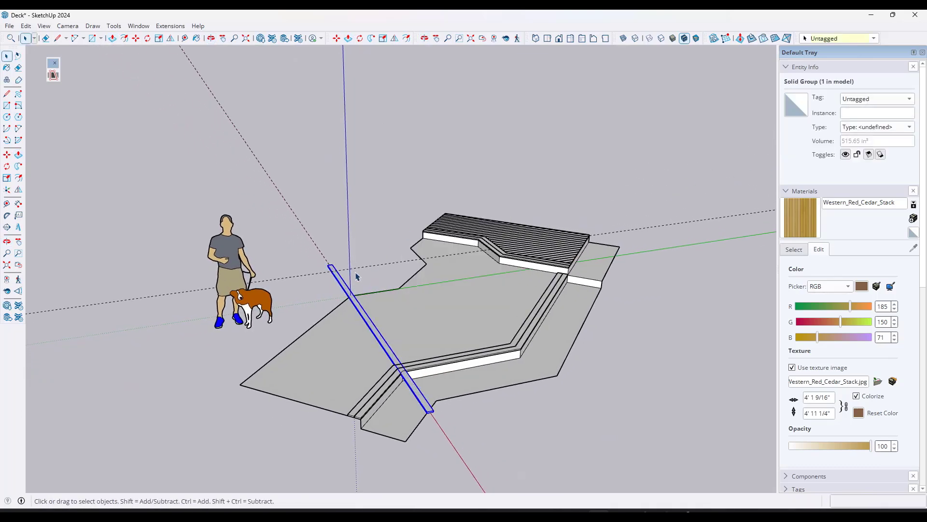
Copy the grouped board side by side along the lower deck to cover the area toward the raised platform
scroll(356, 276, up, 5)
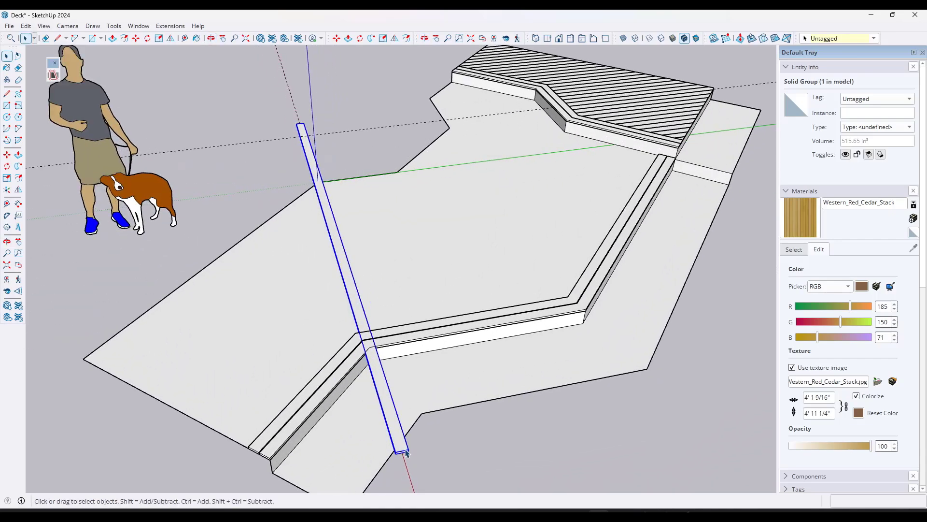
scroll(405, 418, down, 2)
key(m)
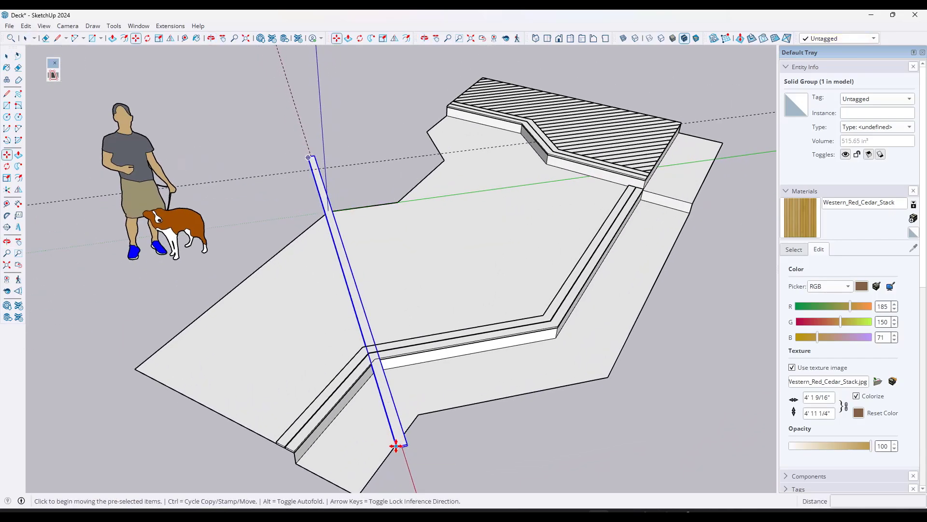
key(space)
middle_drag(387, 427, 602, 335)
scroll(421, 275, up, 3)
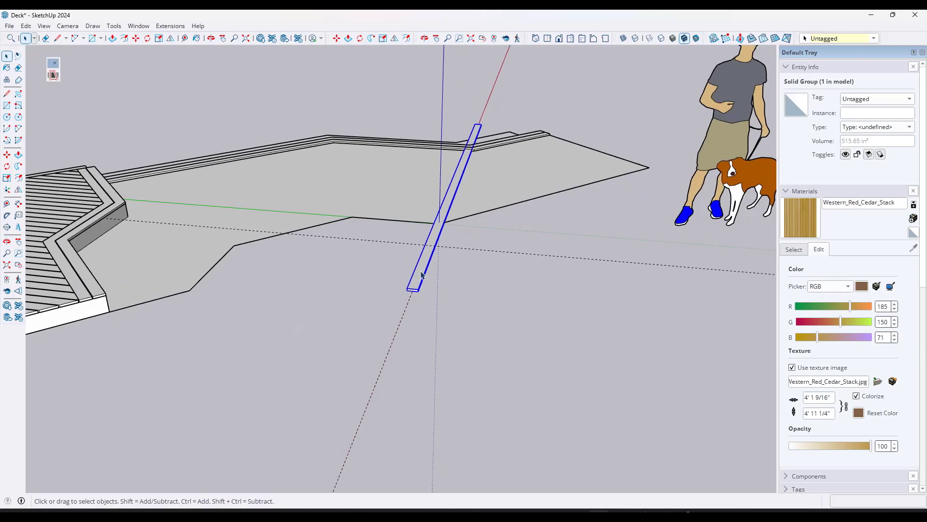
middle_drag(418, 275, 445, 269)
key(m)
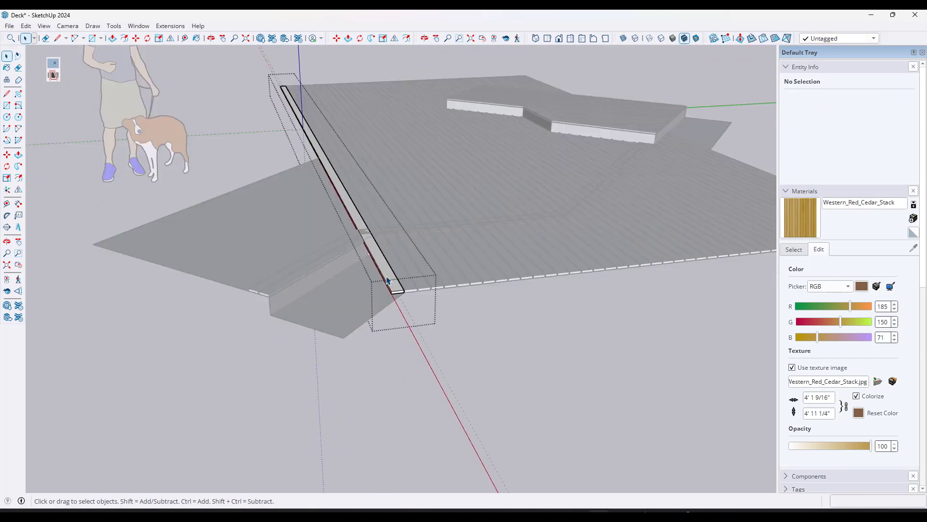
Extend the first board about 5' 4 7/16" beyond the deck and fill the uncovered side with copies of it
key(p)
drag(394, 298, 477, 488)
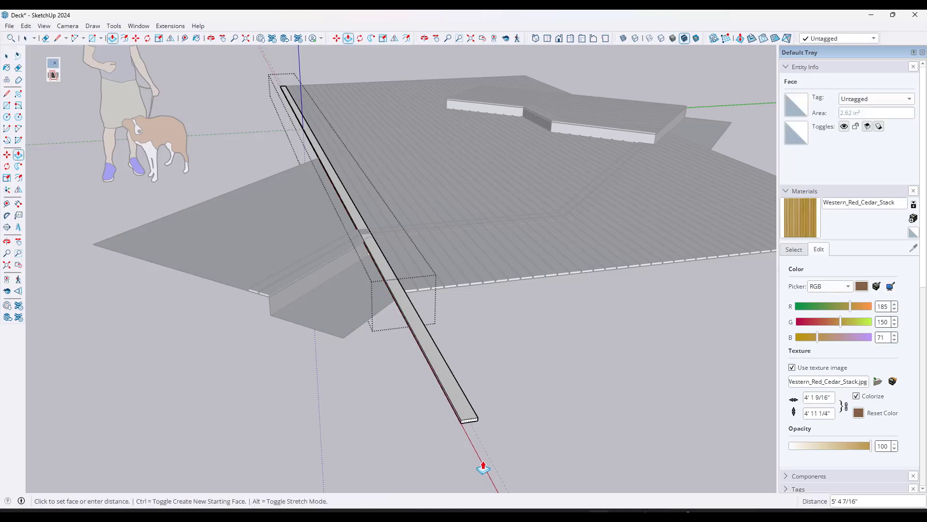
drag(615, 218, 582, 376)
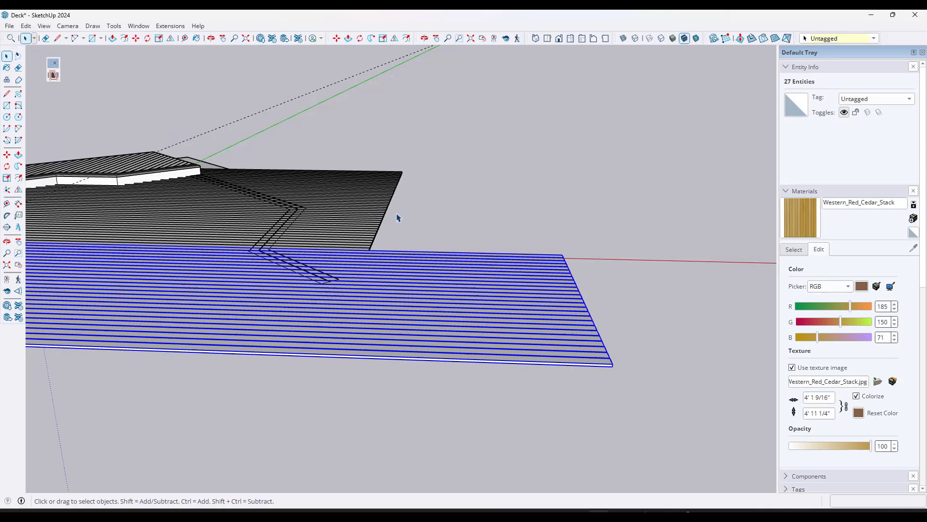
Hide all the diagonal boards and paste a copy of the lower deck's surface in place outside its group
middle_drag(398, 218, 427, 140)
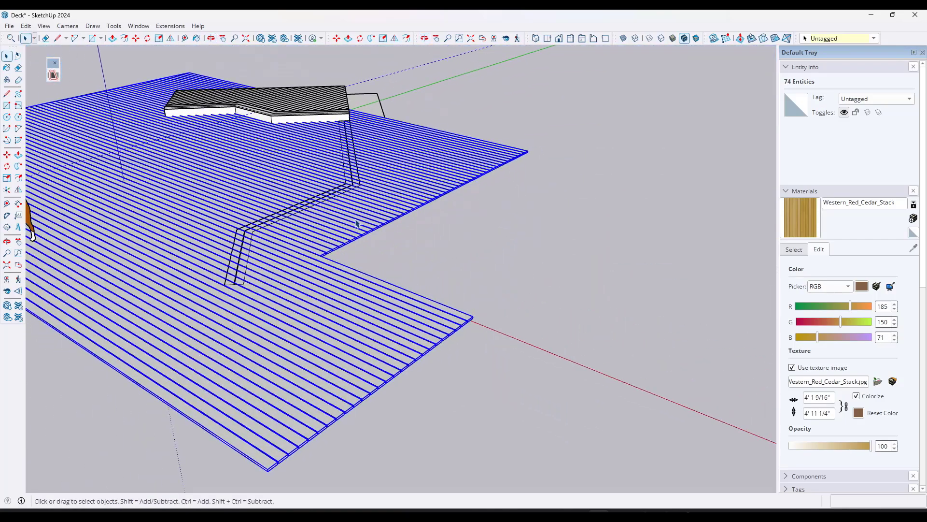
scroll(383, 201, down, 3)
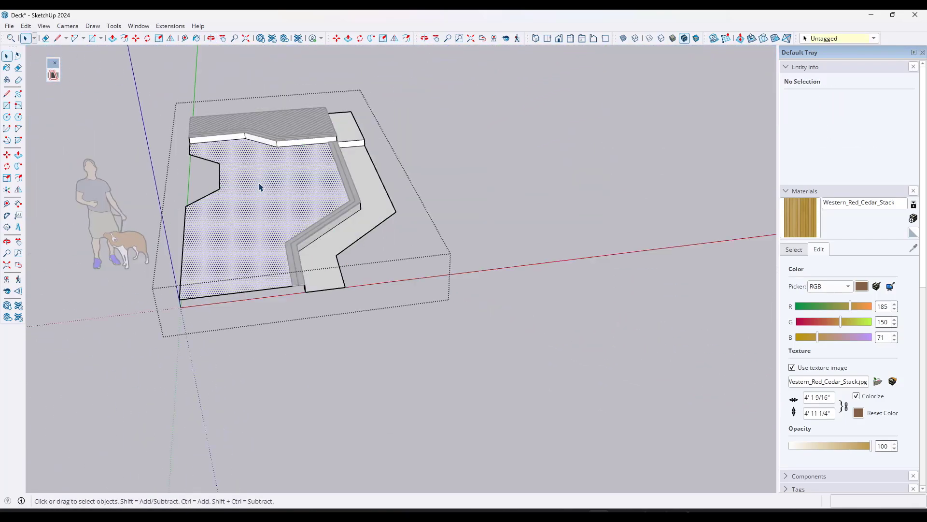
double_click(260, 187)
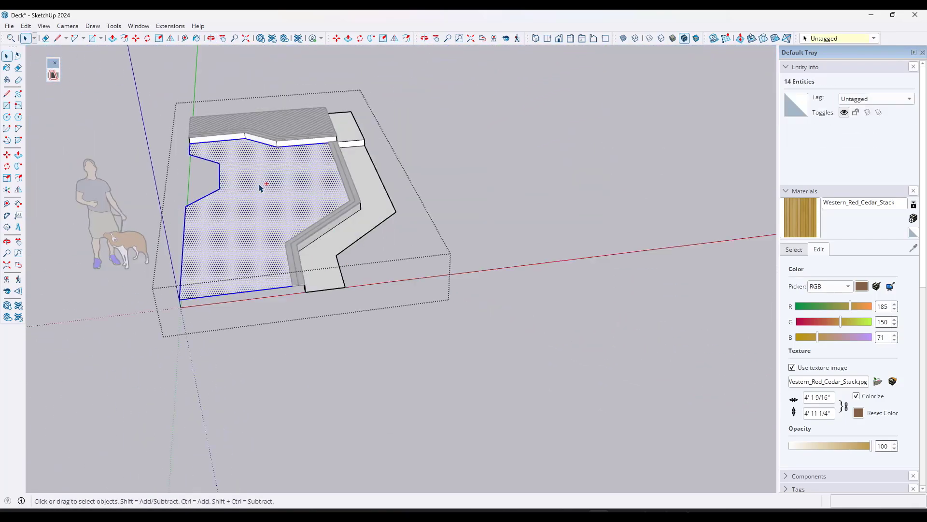
click(466, 145)
click(44, 26)
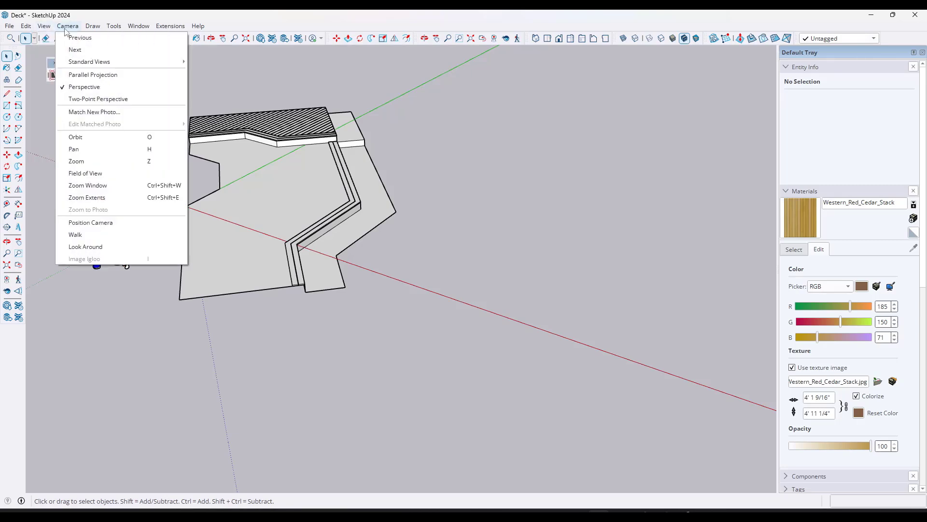
mouse_move(22, 29)
click(50, 98)
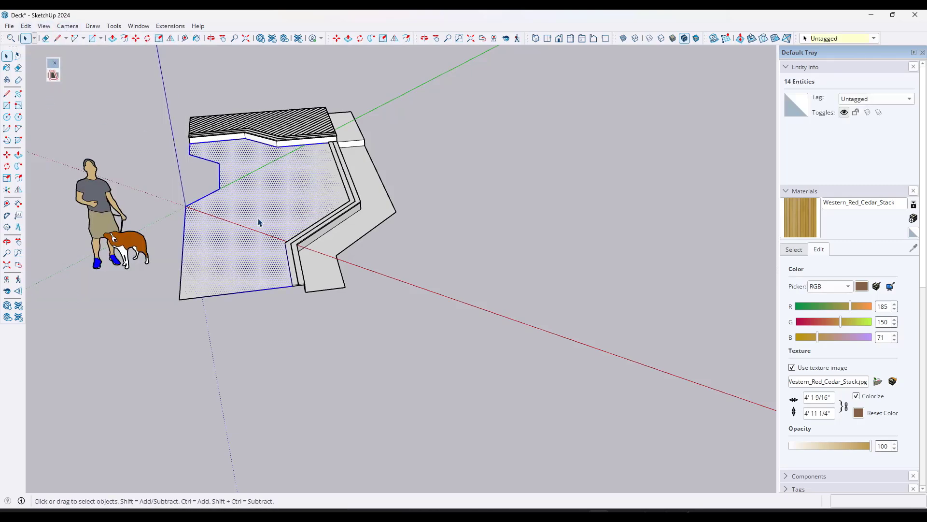
Move the pasted deck face straight up about 1' 2 7/8" above the lower deck
key(m)
click(217, 241)
click(215, 226)
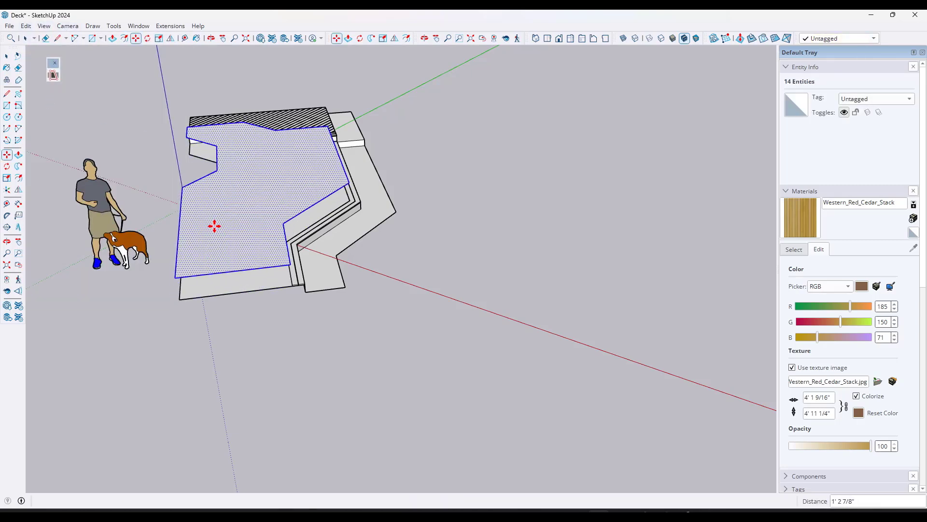
Unhide the diagonal boards and combine them all into one group
key(space)
click(29, 26)
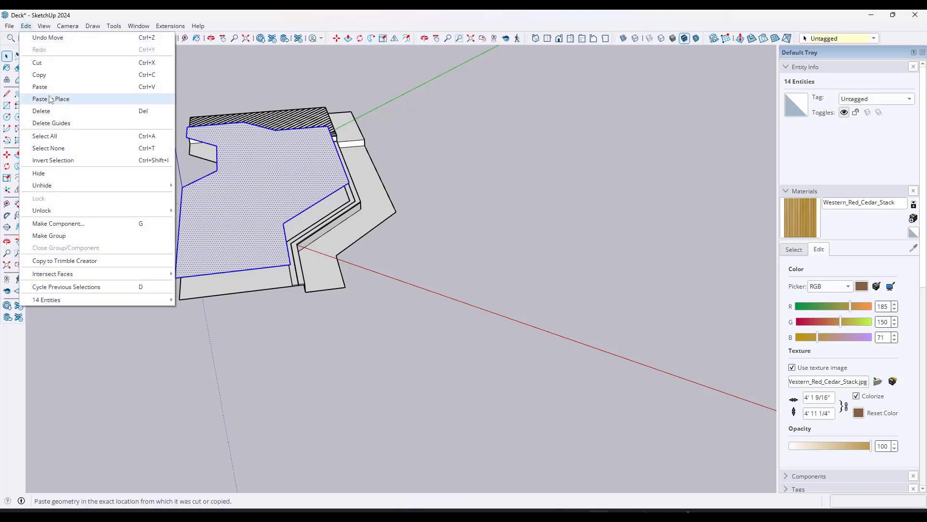
mouse_move(48, 29)
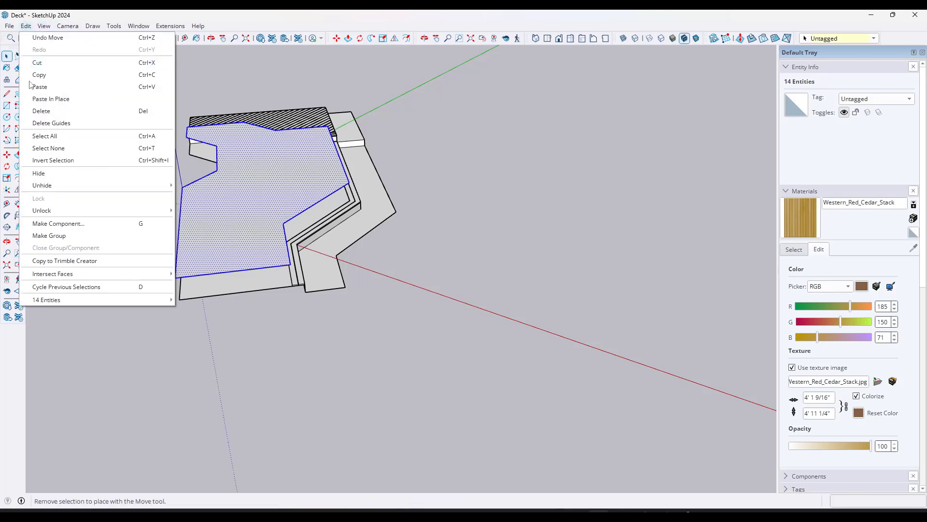
mouse_move(55, 186)
click(203, 200)
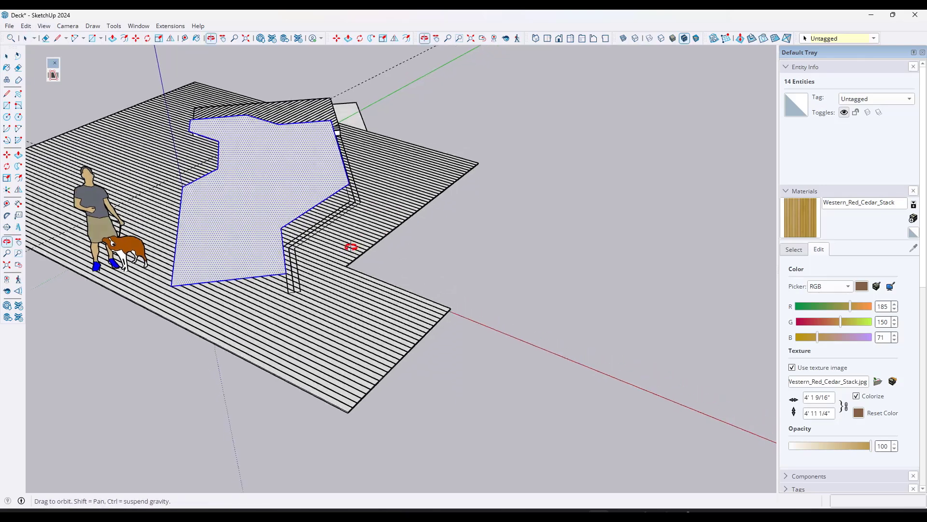
scroll(413, 195, up, 3)
key(ctrl+g)
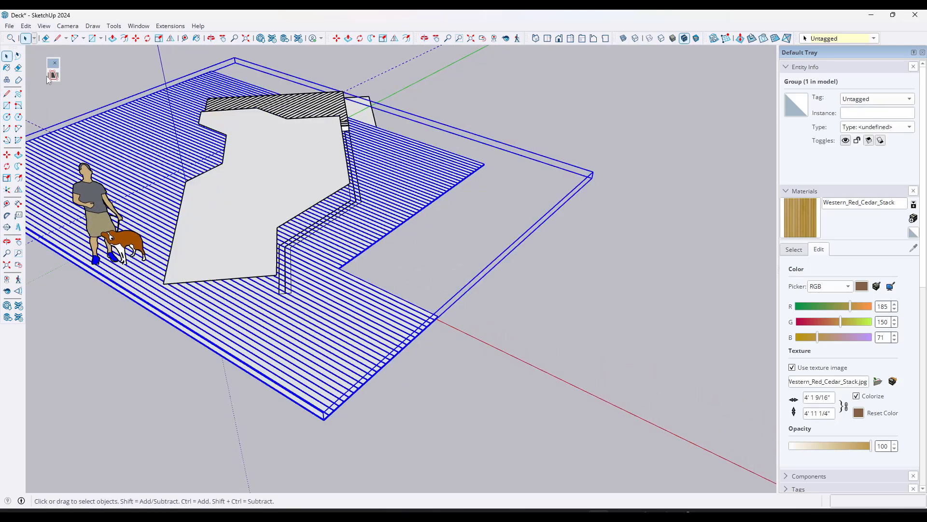
Save the model and trim the grouped diagonal boards by the raised face's outline
click(9, 26)
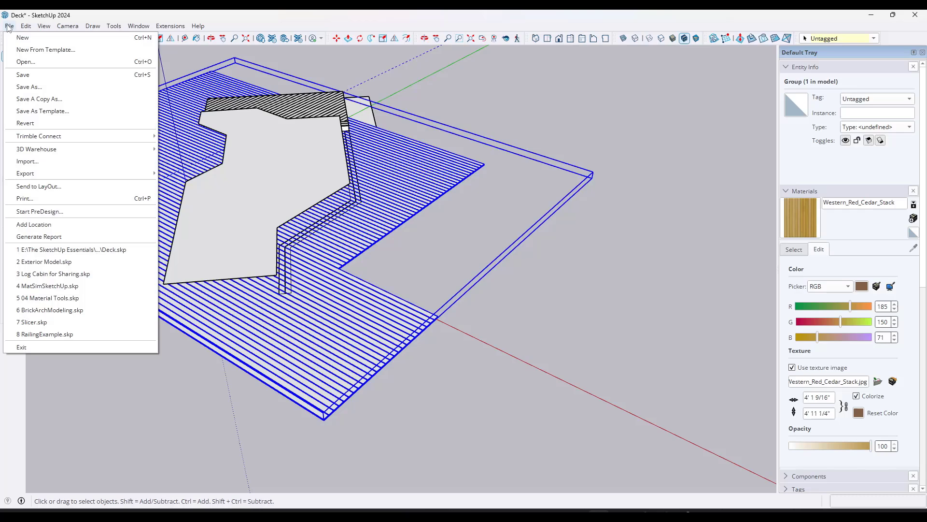
click(23, 75)
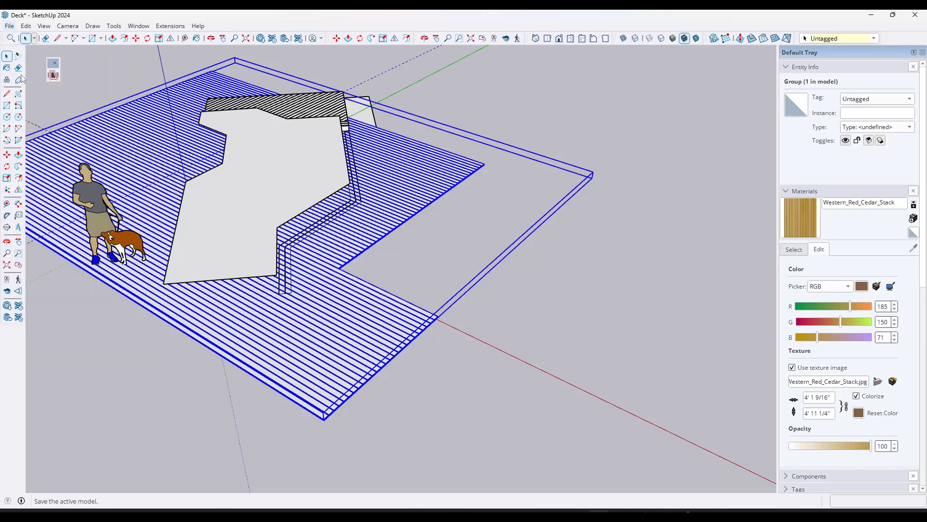
click(53, 75)
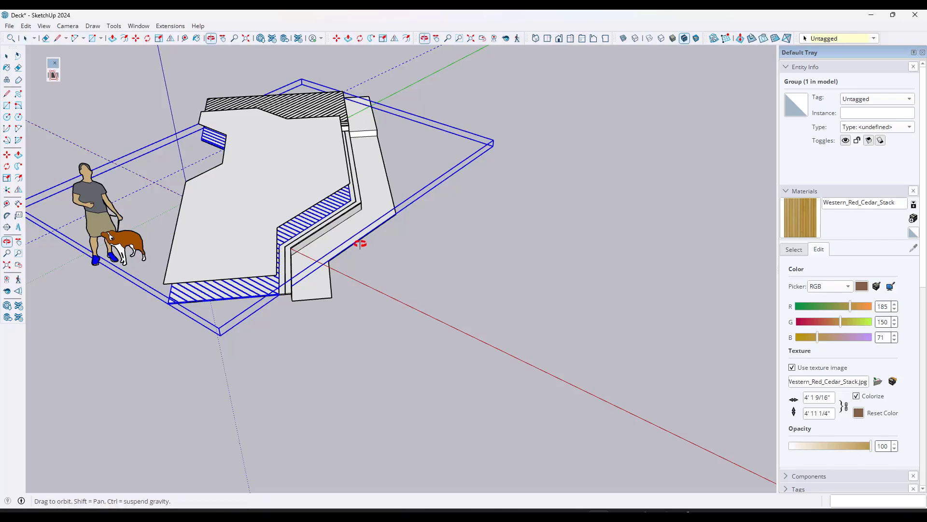
Delete the raised trimming face and its edges above the lower deck
middle_drag(360, 243, 314, 236)
double_click(295, 180)
key(Delete)
Examine the trimmed diagonal boards along the lower deck's borders, outer edges and corners from several angles
mouse_move(413, 180)
middle_down()
mouse_move(453, 184)
mouse_move(426, 269)
mouse_move(201, 186)
middle_up()
scroll(252, 217, up, 6)
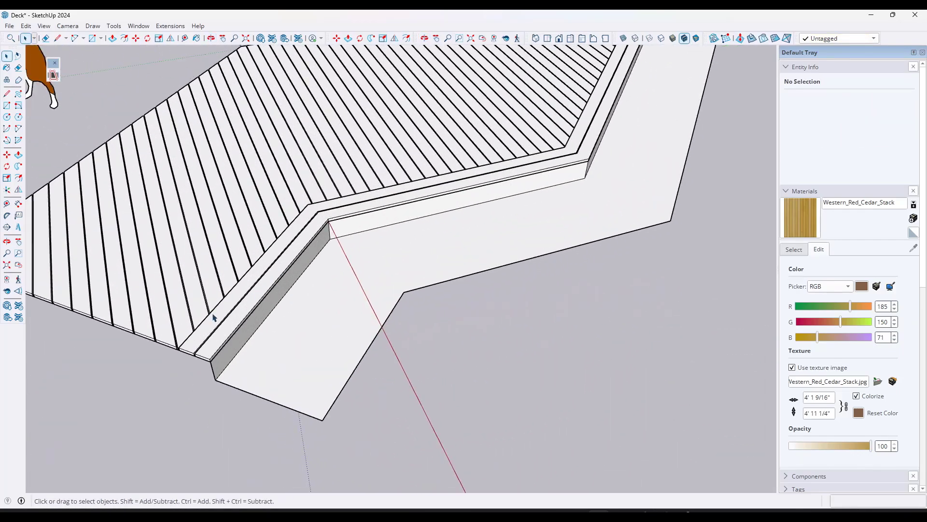
scroll(533, 156, down, 5)
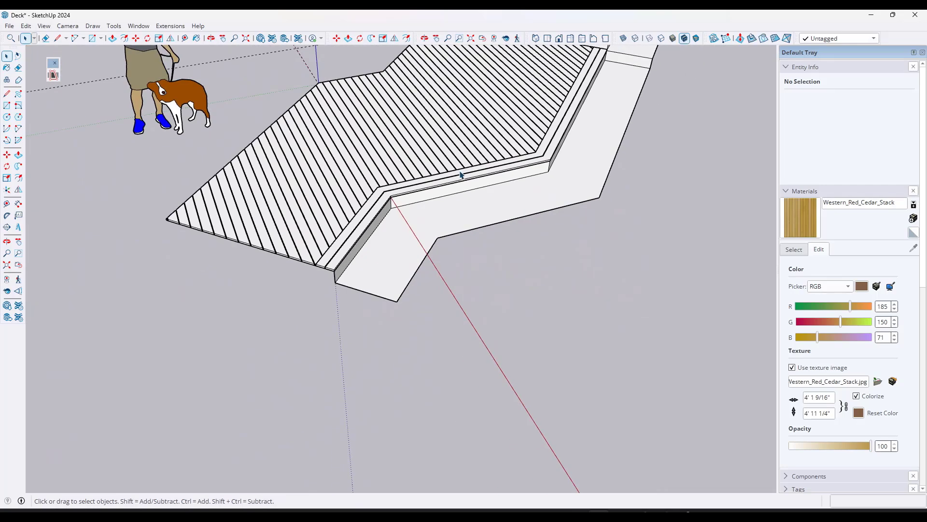
middle_drag(533, 156, 447, 100)
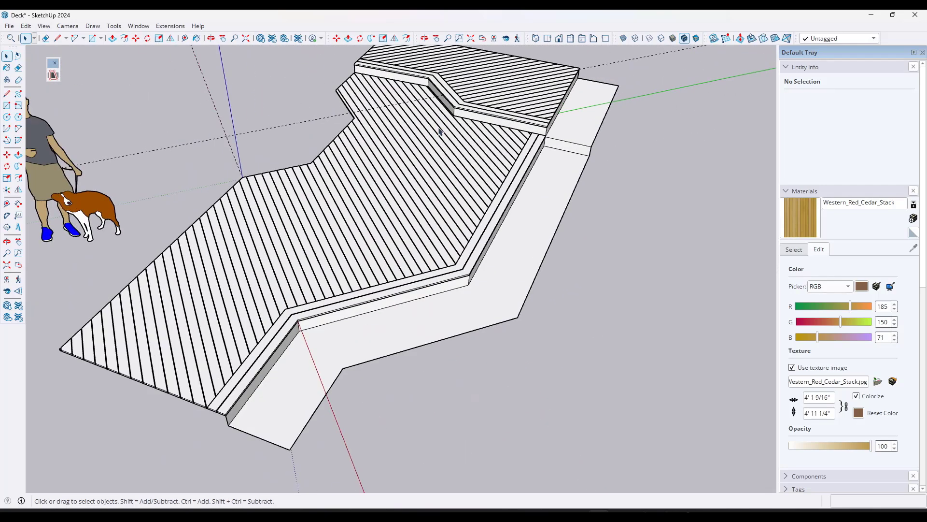
scroll(443, 160, up, 1)
scroll(332, 102, up, 2)
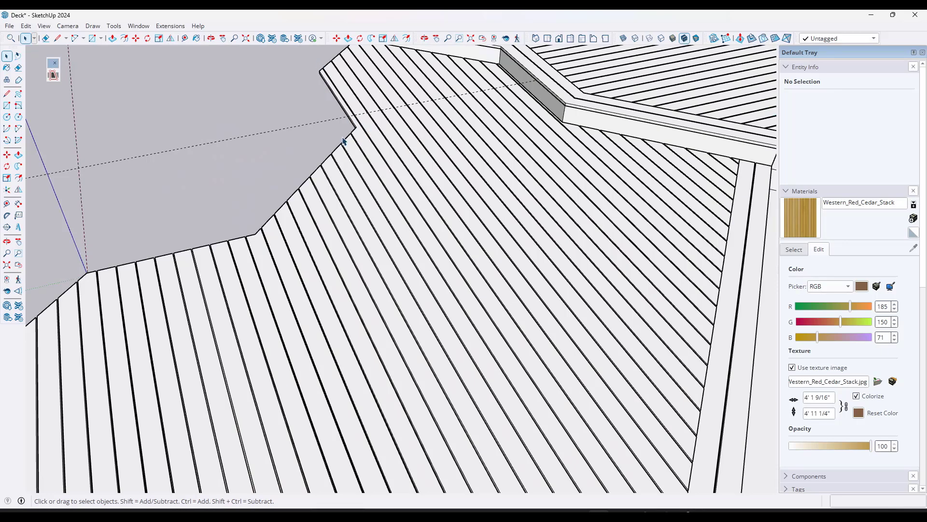
scroll(220, 258, down, 3)
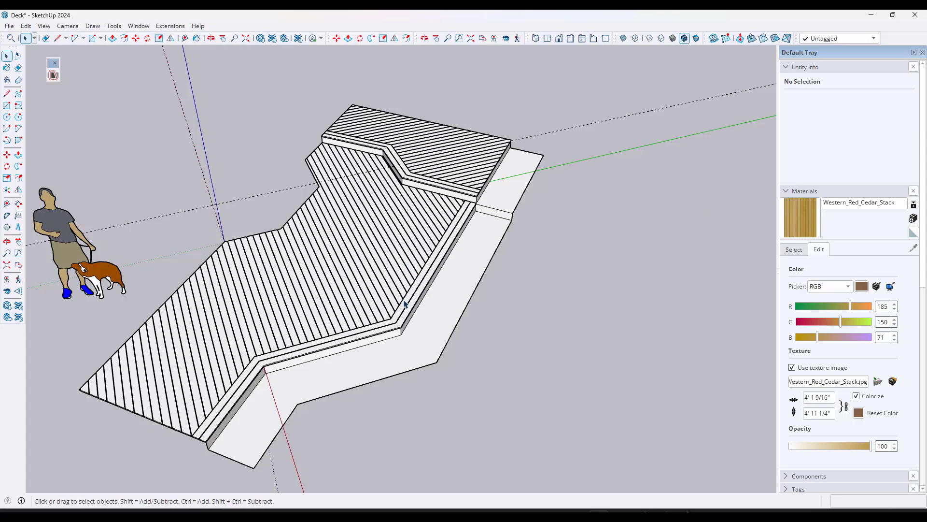
middle_drag(405, 303, 397, 273)
scroll(296, 223, up, 2)
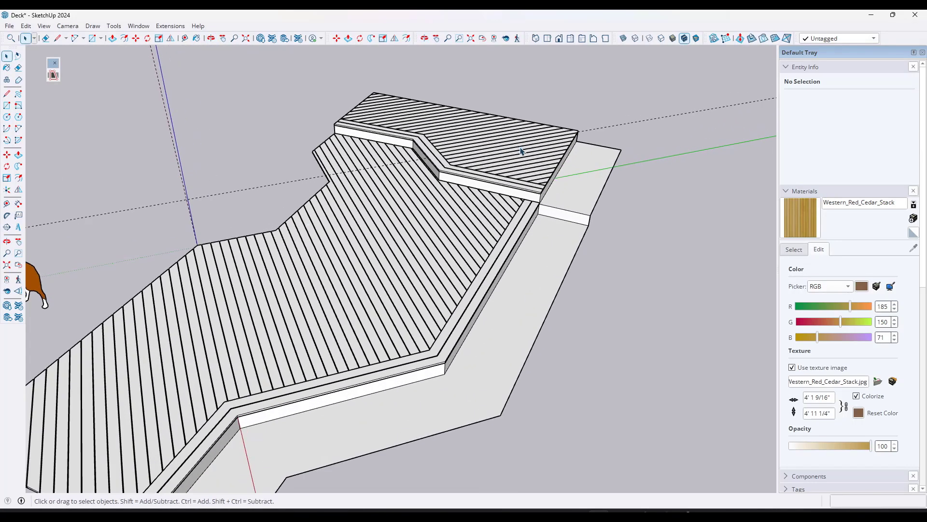
scroll(351, 351, down, 3)
middle_drag(352, 352, 404, 355)
scroll(376, 326, up, 3)
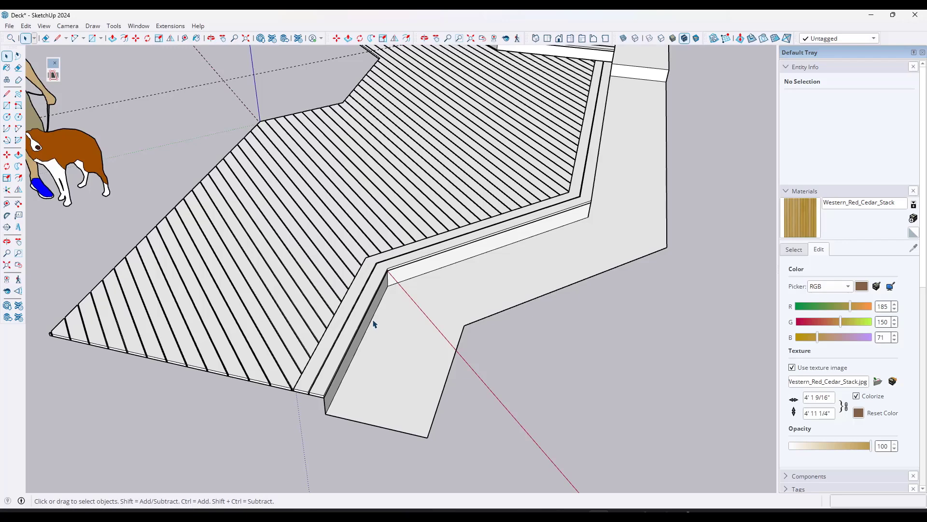
Copy the lowest deck level's face from inside its group and paste it in place outside the group
click(373, 324)
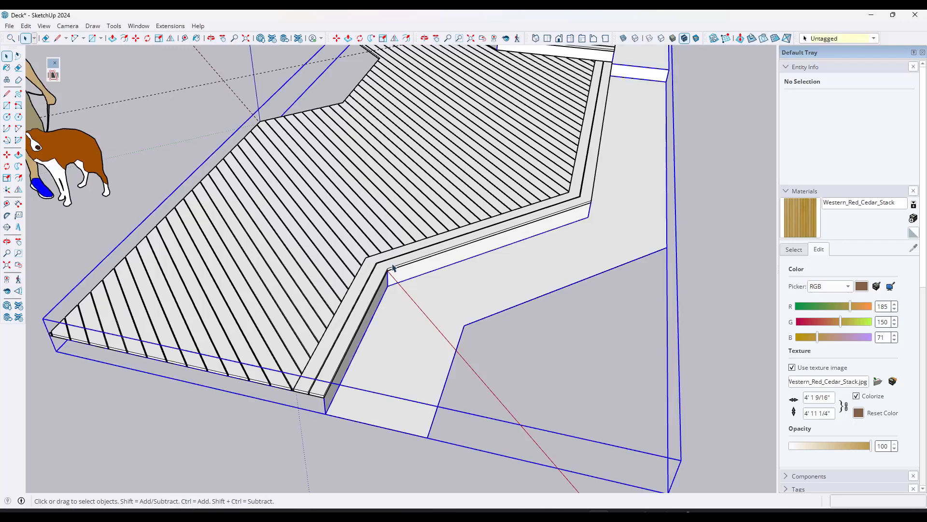
double_click(413, 331)
double_click(498, 302)
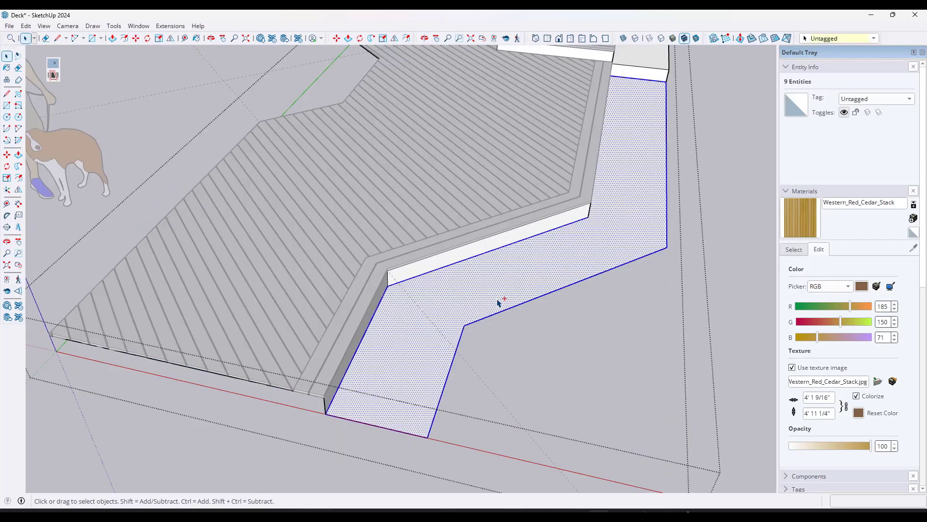
click(529, 351)
click(152, 119)
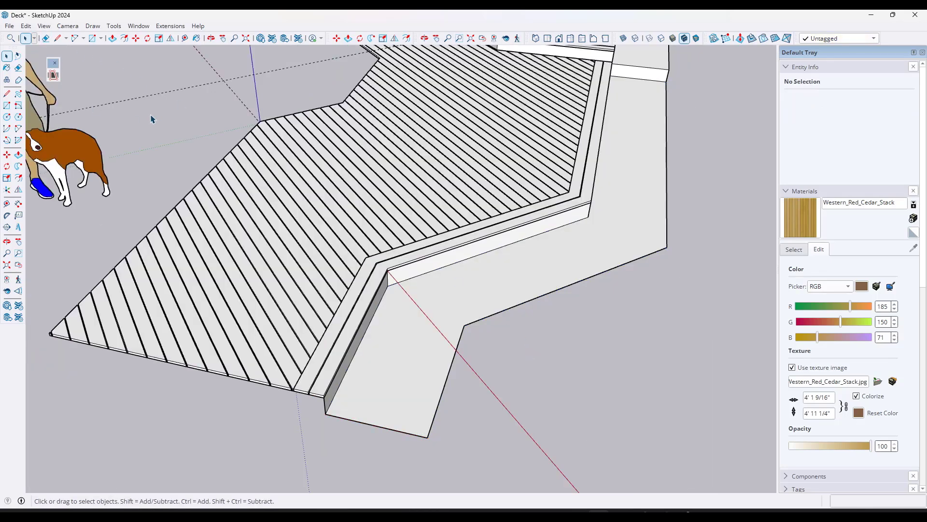
click(26, 26)
click(48, 99)
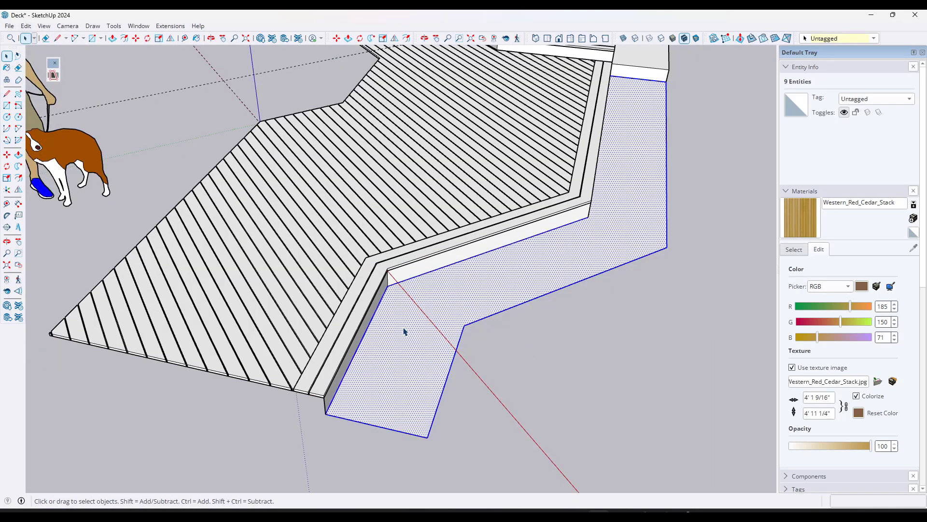
Offset the pasted face's three edges along the riser for the first border board, adding a .25 offset for the gap
scroll(380, 309, up, 2)
click(370, 313)
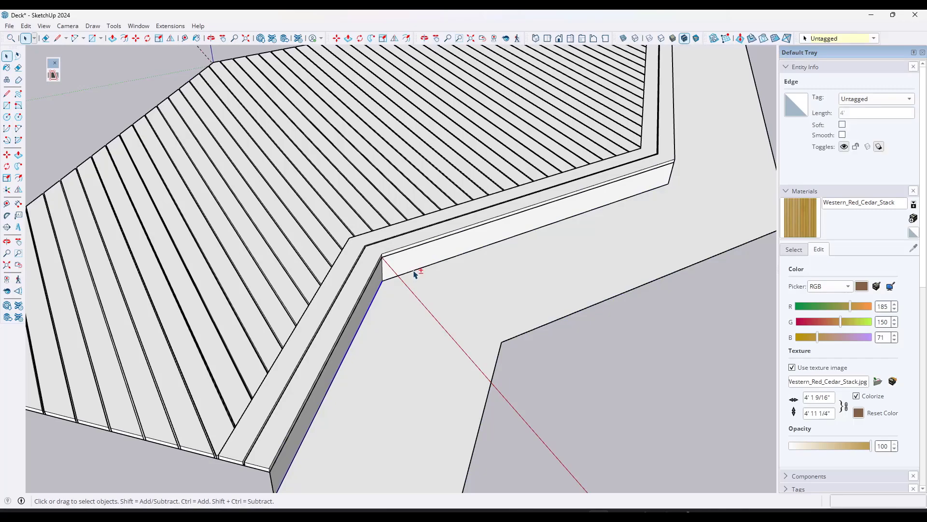
middle_drag(404, 274, 532, 267)
shift+click(575, 237)
key(f)
scroll(532, 267, down, 3)
click(347, 344)
text(.25)
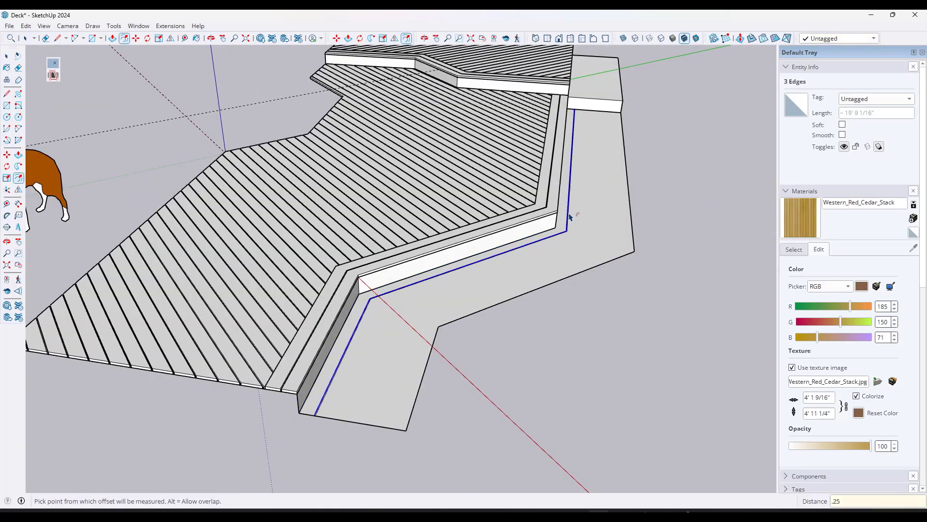
Offset the remaining border board lines on the lowest step's face, alternating 3.75 for the boards and .25 for the gaps
scroll(580, 208, up, 3)
text(3.75)
click(594, 235)
scroll(531, 251, down, 2)
text(3.75)
scroll(397, 347, down, 1)
click(648, 213)
text(.25)
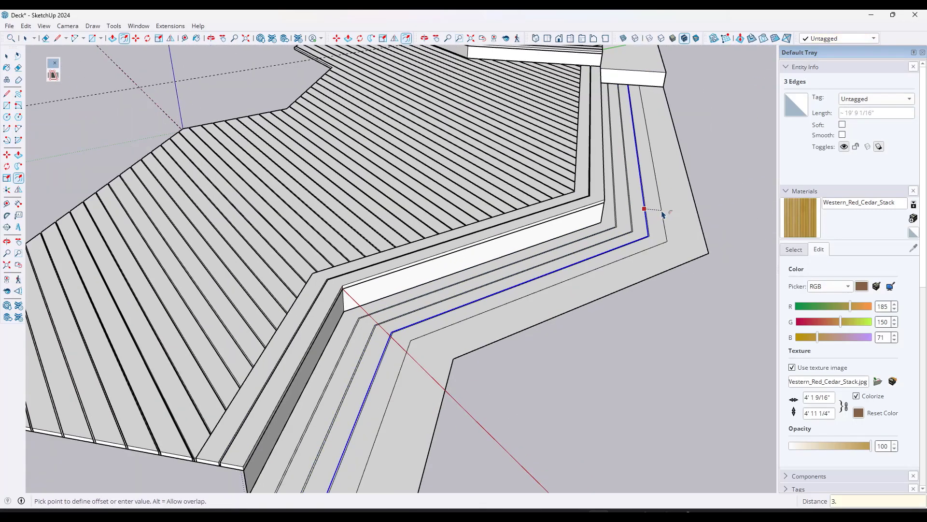
Turn each border board strip on the lowest step's face into its own separate group
key(space)
middle_drag(666, 215, 528, 273)
scroll(510, 280, up, 2)
double_click(406, 306)
right_click(407, 305)
click(443, 393)
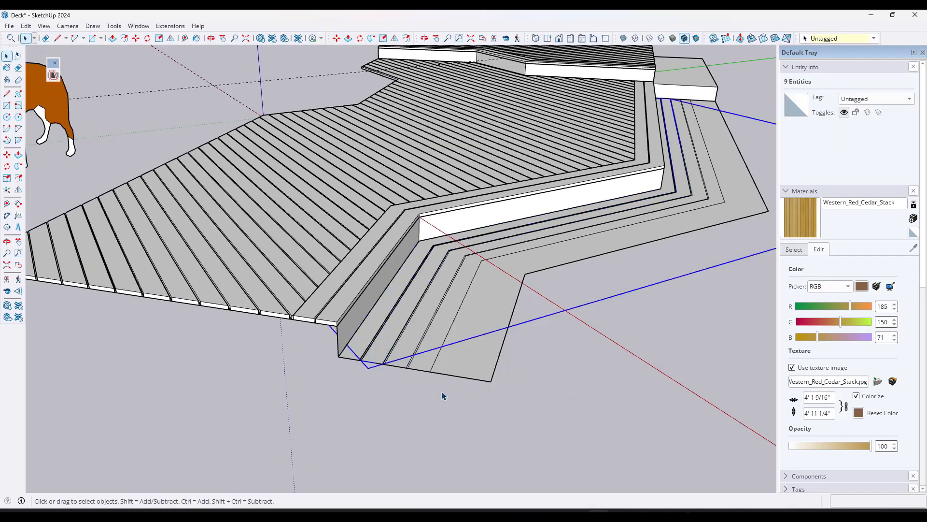
double_click(430, 307)
right_click(430, 307)
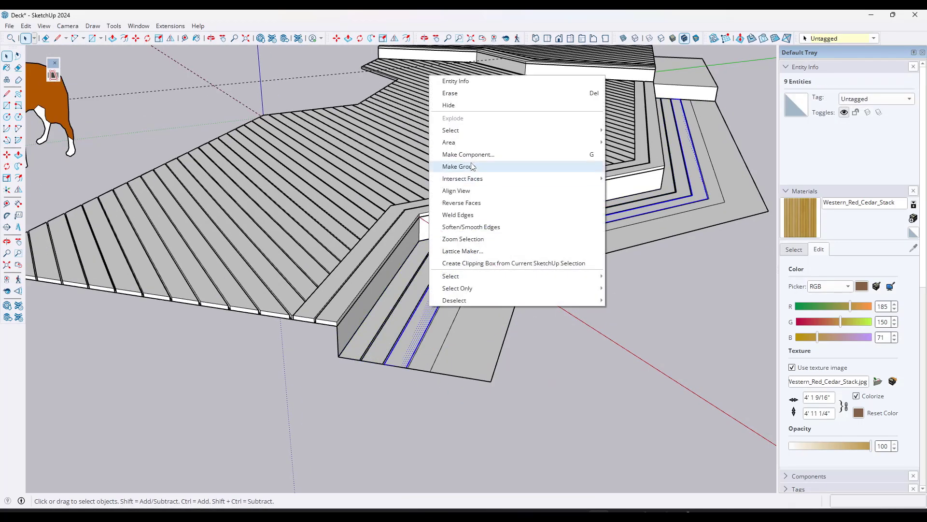
click(472, 166)
double_click(454, 295)
right_click(454, 295)
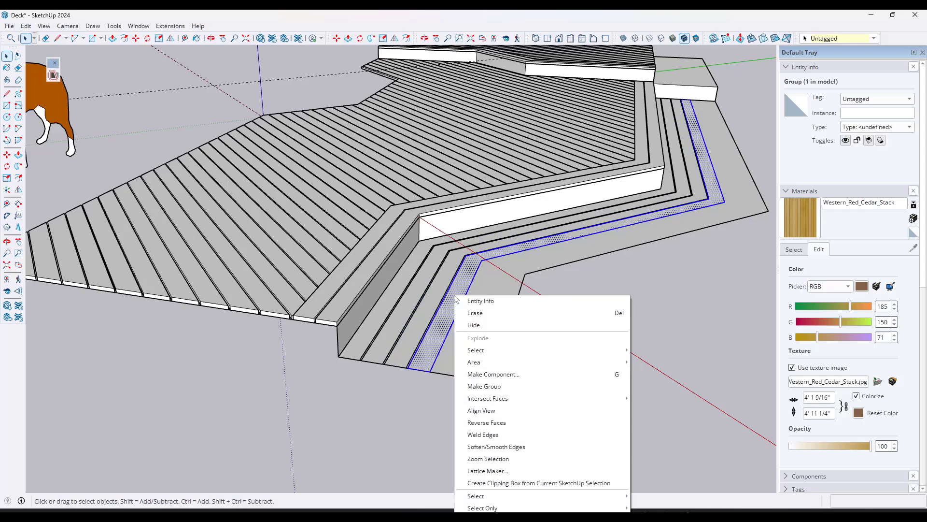
click(487, 387)
Extrude the face of the board nearest the riser upward about 7/8" inside its group
middle_drag(601, 221, 597, 244)
double_click(401, 311)
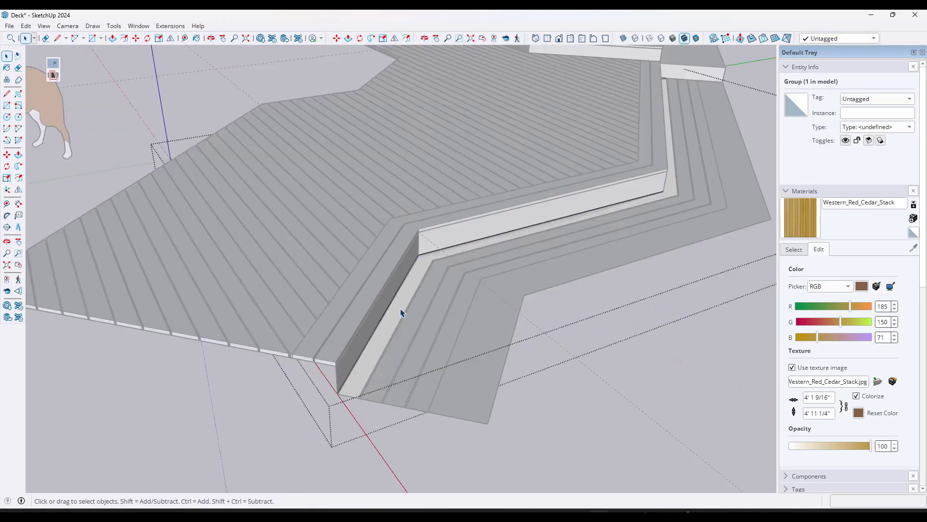
scroll(456, 237, down, 1)
middle_drag(455, 240, 370, 348)
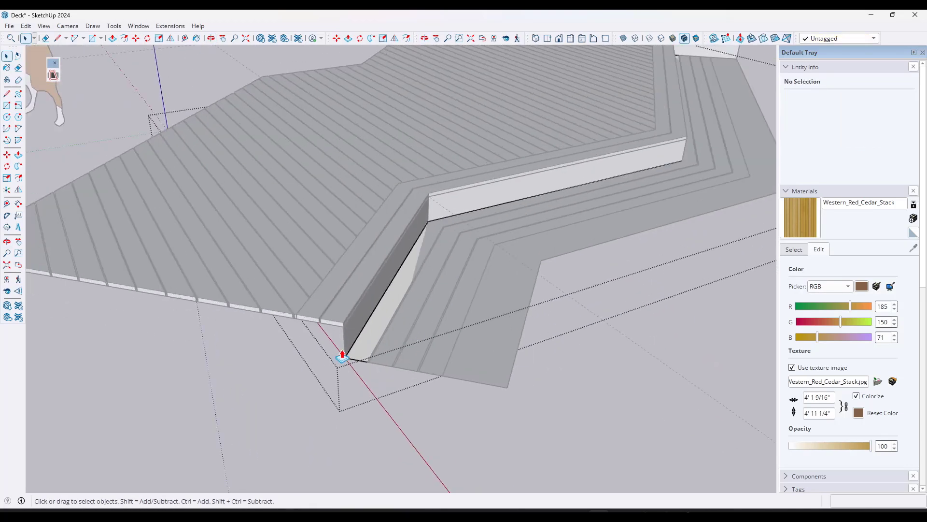
key(p)
click(350, 353)
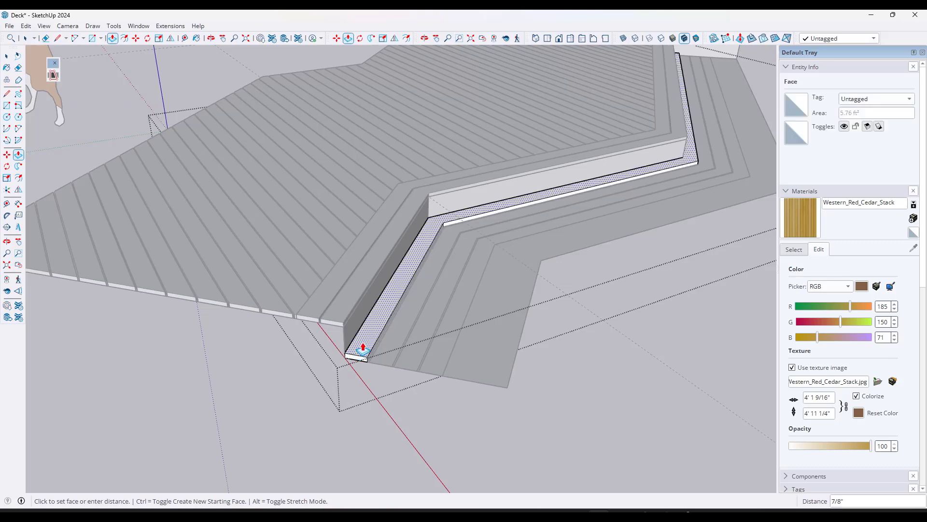
click(363, 349)
Extrude the remaining border boards of the lowest step to the same thickness inside their groups
key(space)
middle_drag(384, 346, 392, 350)
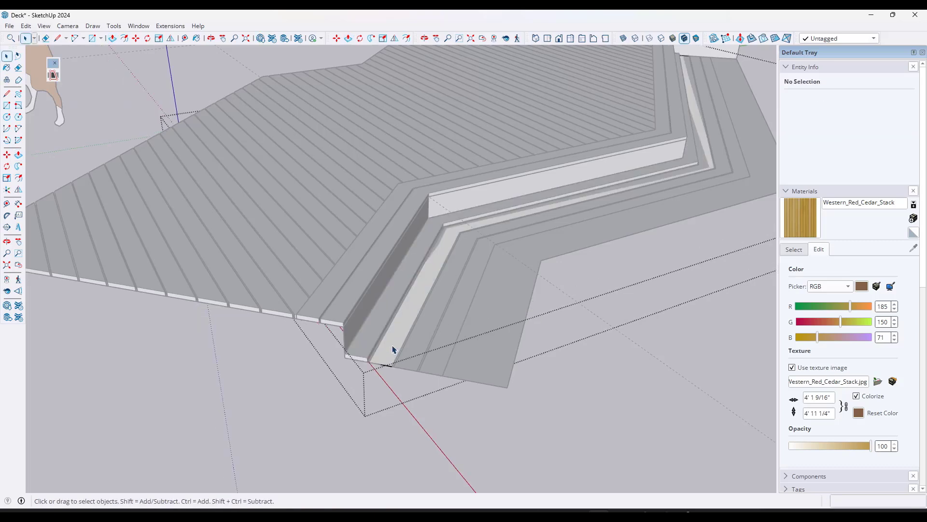
key(p)
double_click(392, 347)
key(space)
double_click(411, 358)
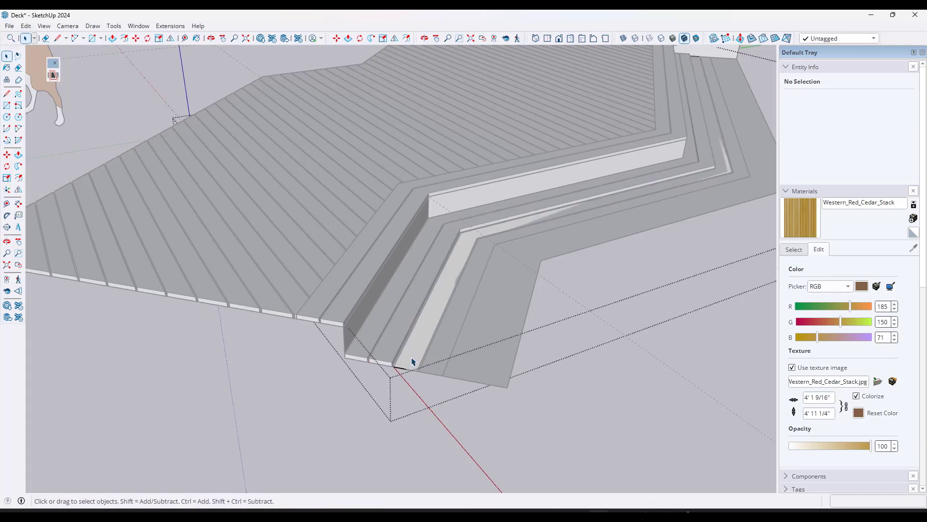
key(p)
Extrude the leftover face in front of the lowest step's boards downward into a riser block
middle_drag(439, 368, 428, 297)
click(428, 297)
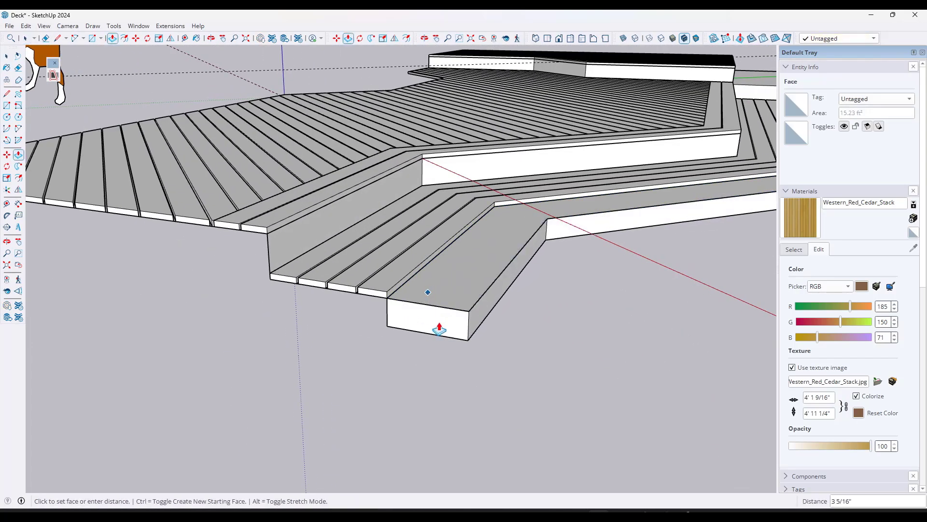
key(Return)
key(space)
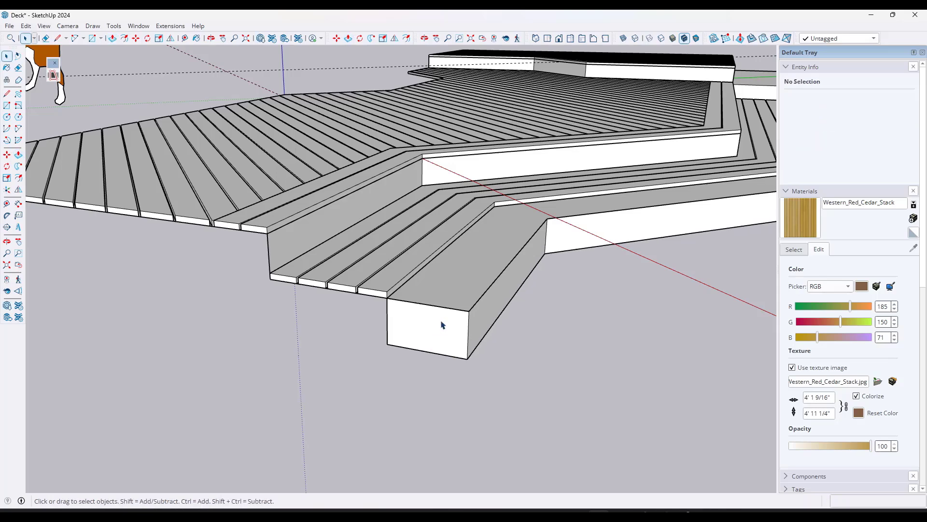
key(e)
click(472, 309)
key(Escape)
key(space)
click(466, 282)
click(499, 284)
Hide the base deck group so that only the boards and the riser block stay in view
scroll(464, 242, down, 3)
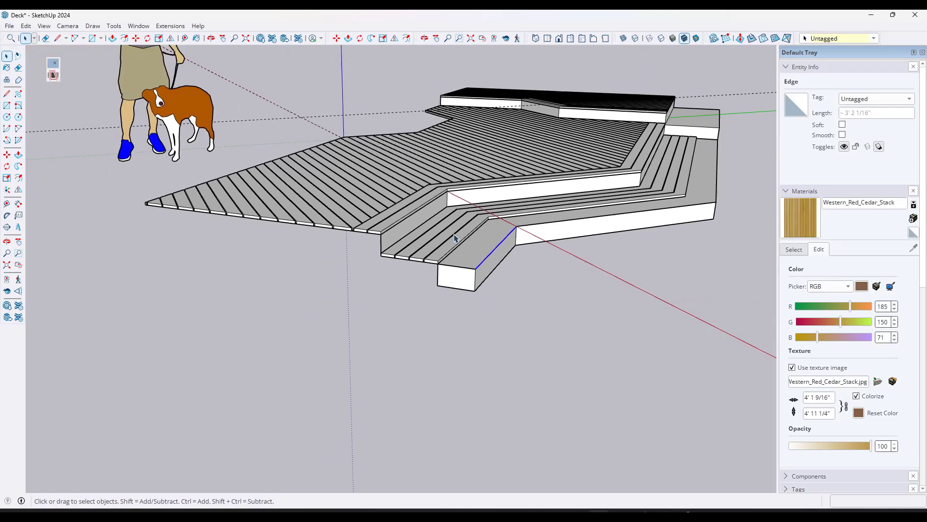
click(380, 241)
right_click(382, 240)
click(411, 270)
middle_drag(498, 273, 368, 208)
Erase the riser block's outer and bottom edges, keeping only the vertical faces under the front board
key(e)
drag(227, 241, 742, 180)
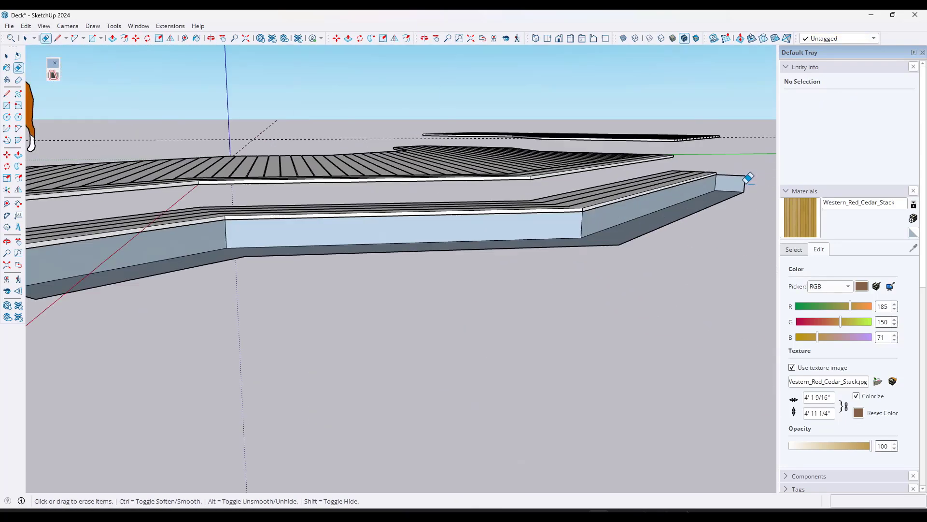
mouse_move(309, 251)
middle_down()
mouse_move(367, 241)
mouse_move(370, 295)
middle_up()
Select all connected riser faces under the lowest step and reverse them
key(space)
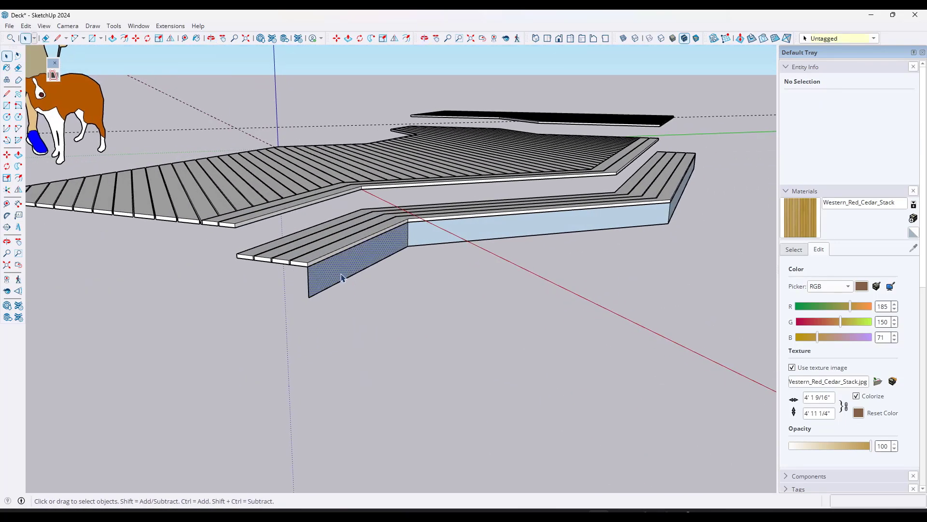
click(341, 276)
triple_click(367, 263)
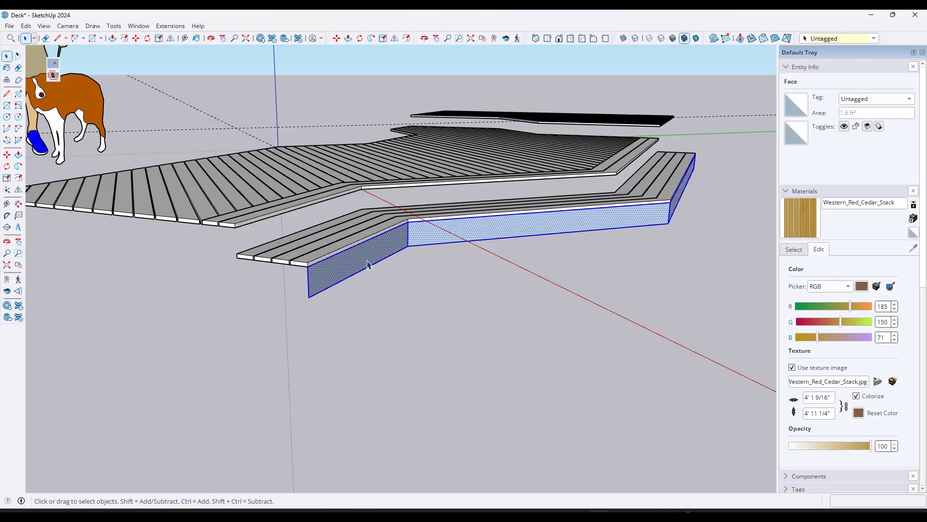
right_click(367, 263)
click(406, 388)
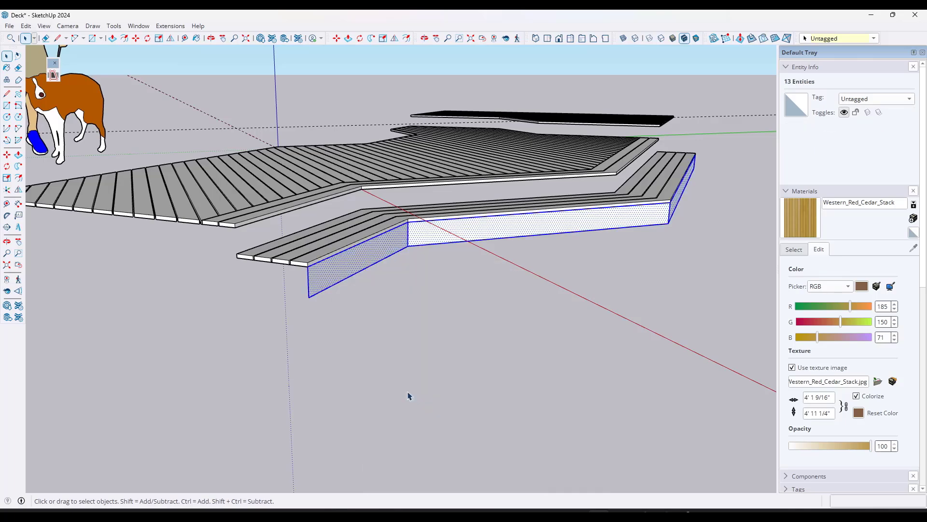
middle_drag(408, 395, 464, 225)
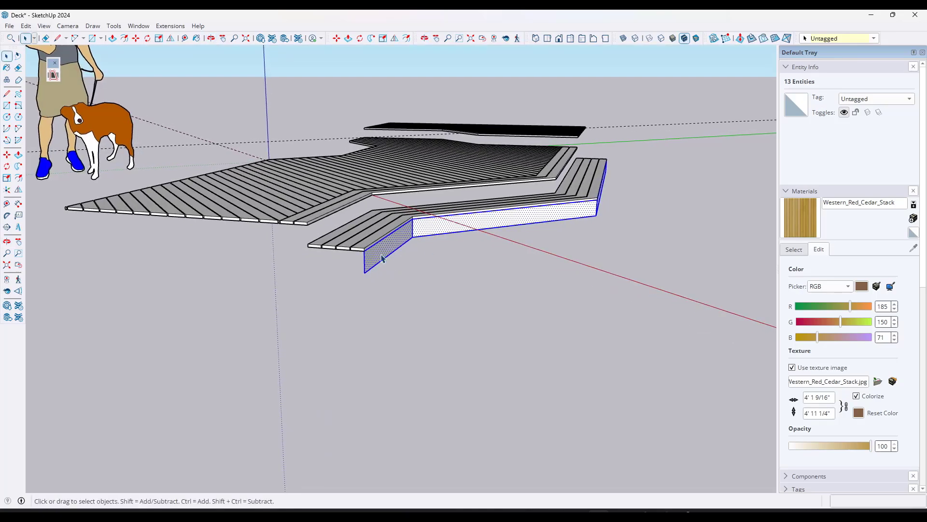
Select and copy the vertical riser faces between the deck levels inside the base deck group
click(509, 265)
scroll(509, 265, up, 5)
scroll(492, 194, down, 5)
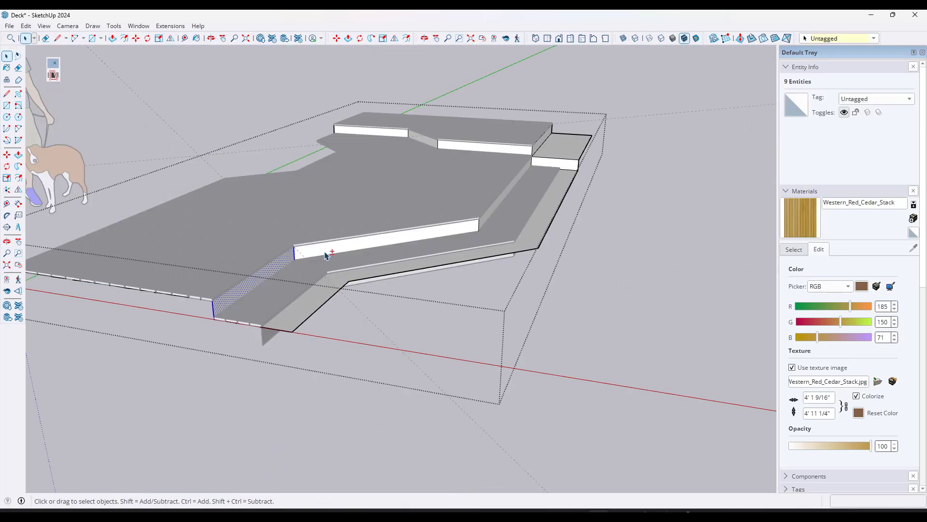
ctrl+click(511, 166)
scroll(505, 152, up, 3)
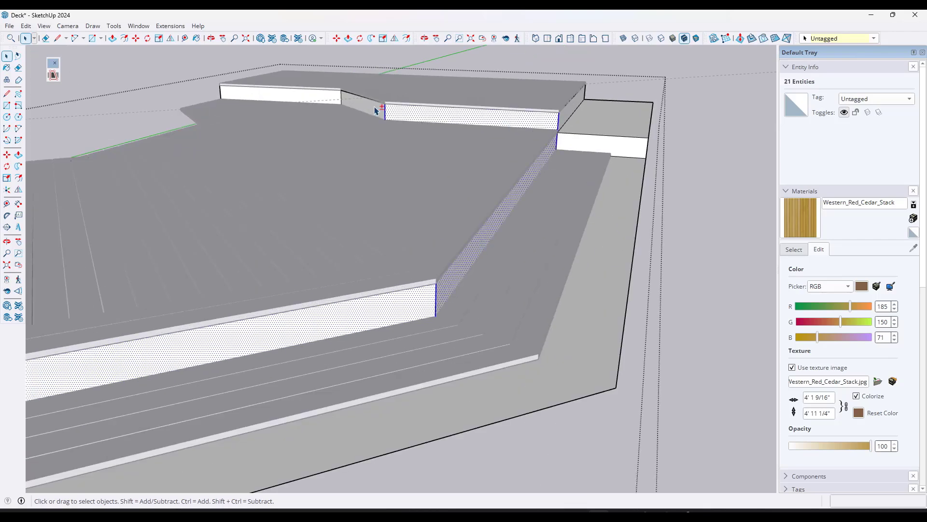
ctrl+click(376, 111)
scroll(420, 114, down, 3)
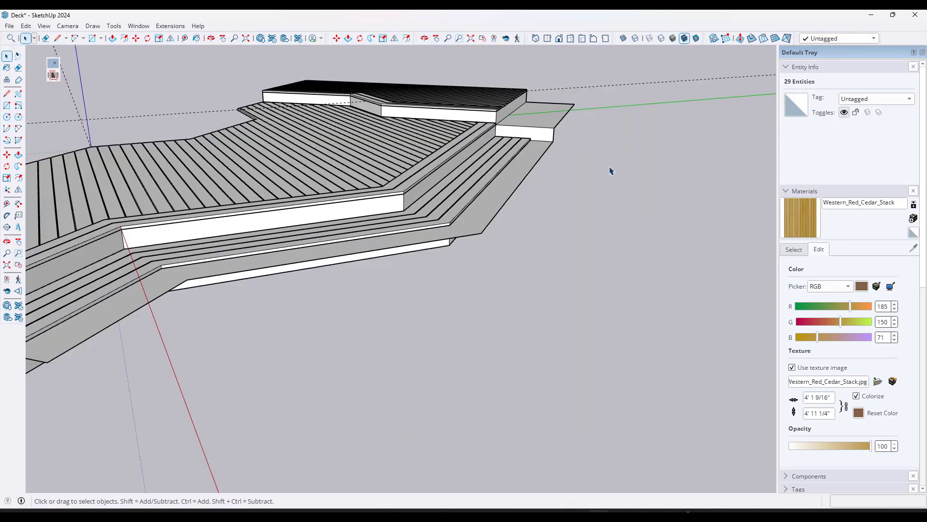
Hide the base deck group and paste the copied riser faces in place outside it
right_click(537, 122)
click(562, 144)
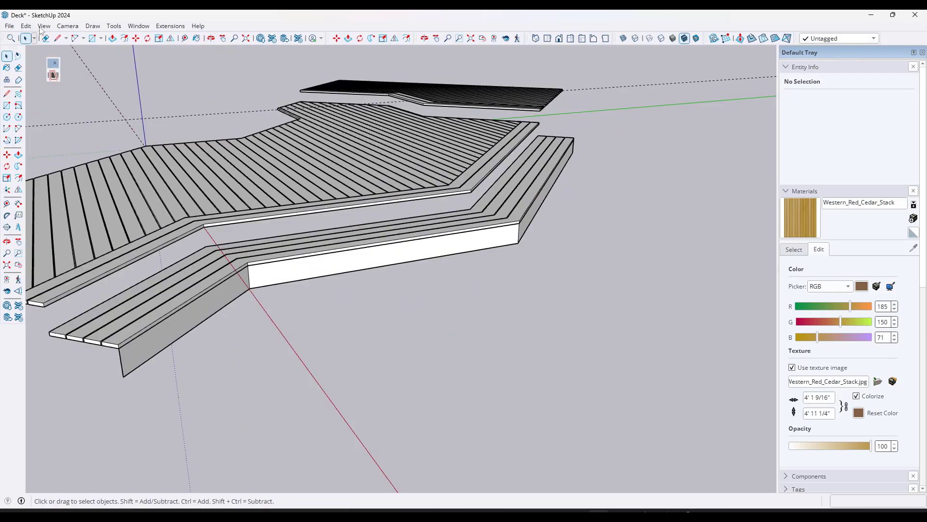
click(26, 26)
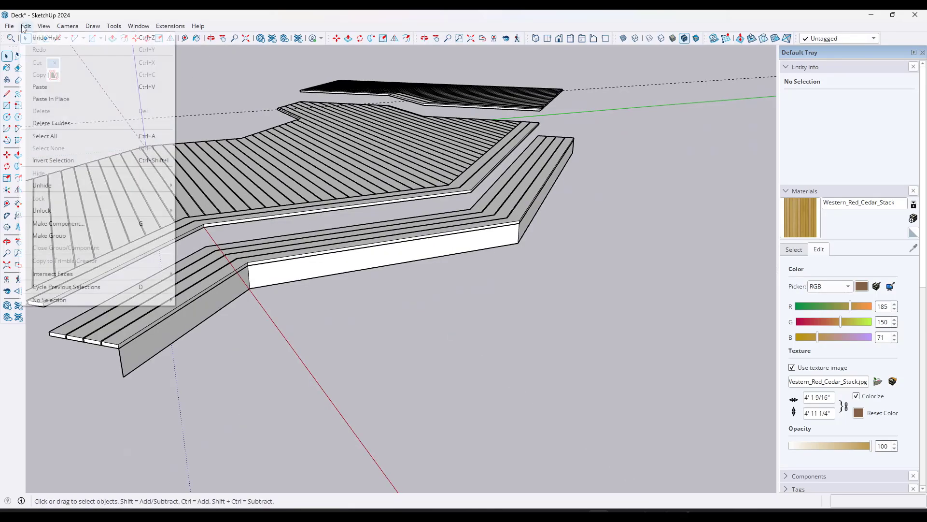
click(52, 98)
Add the lowest step's riser faces to the selection and group all risers together
middle_drag(463, 154, 478, 169)
scroll(478, 169, down, 3)
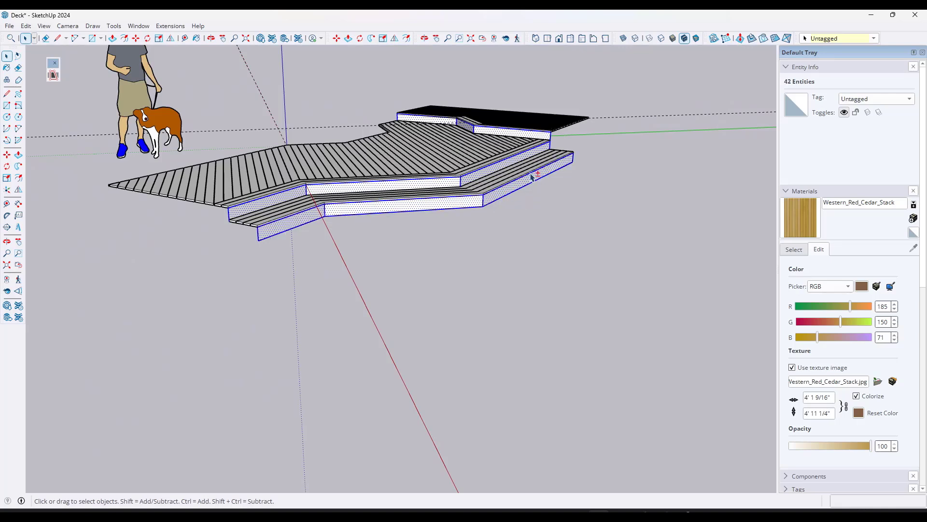
right_click(392, 211)
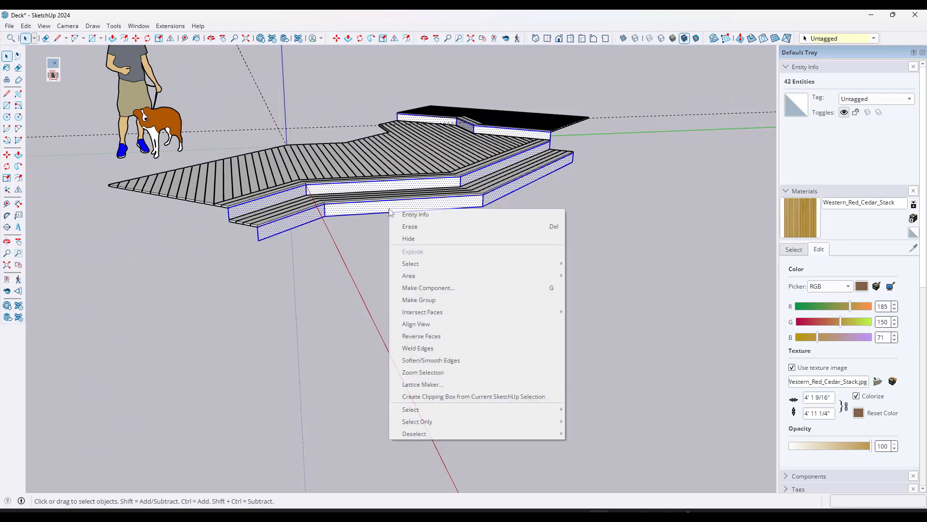
click(426, 300)
Open the riser group for editing at the open side of the upper deck
middle_drag(426, 300, 457, 195)
scroll(513, 151, down, 2)
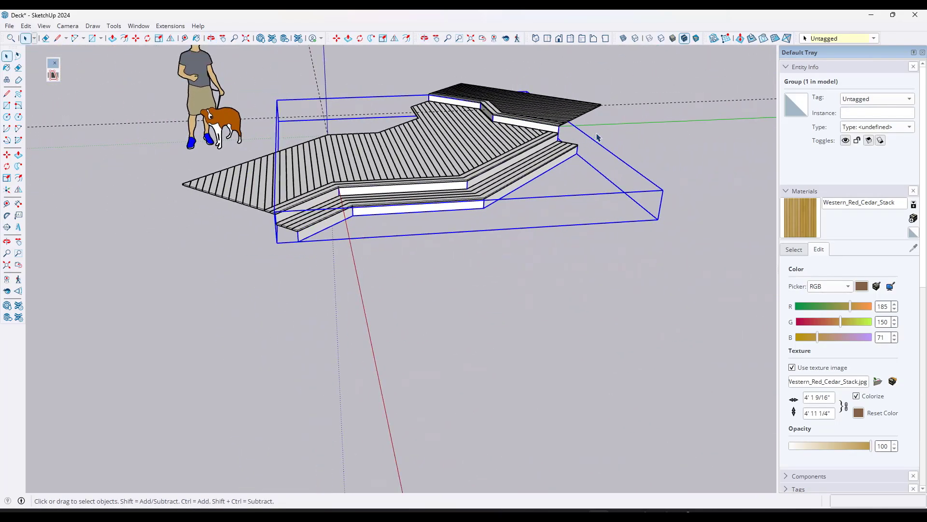
scroll(604, 119, up, 4)
middle_drag(344, 169, 436, 126)
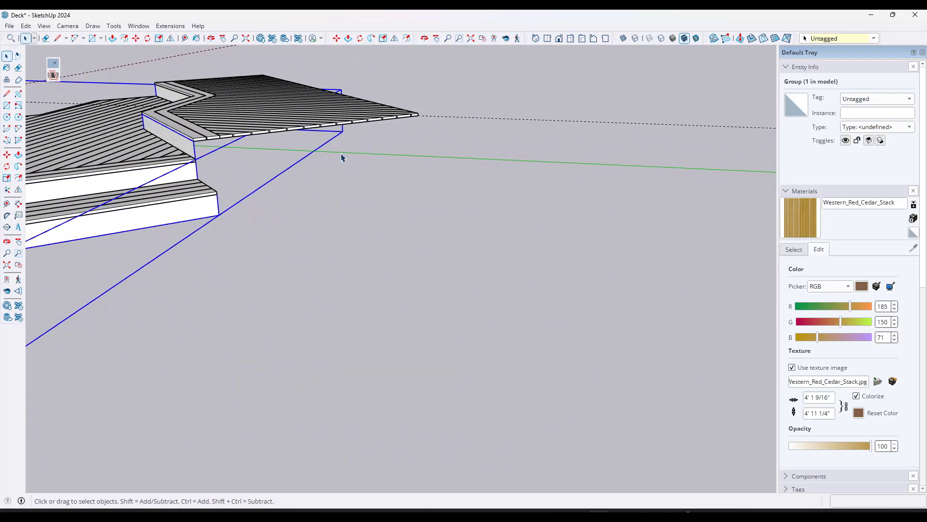
middle_drag(341, 157, 171, 165)
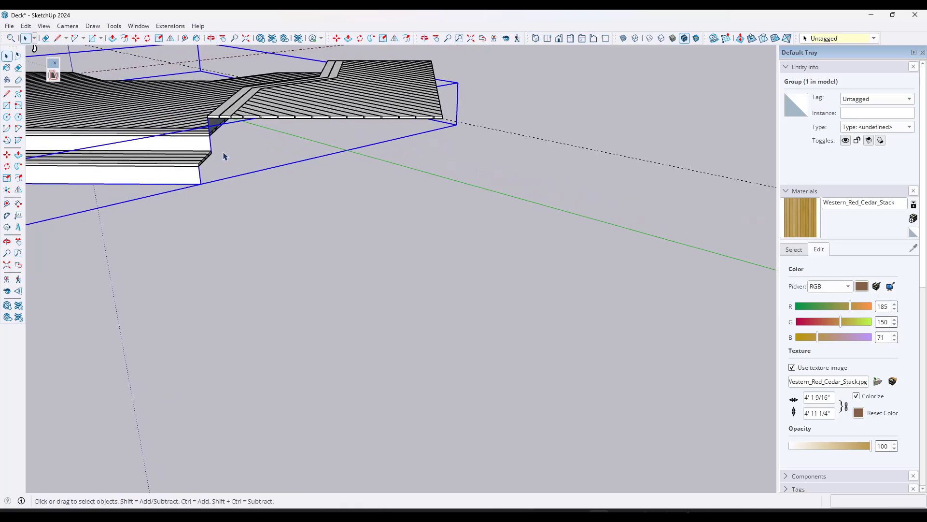
double_click(206, 162)
scroll(215, 166, up, 5)
key(r)
click(138, 218)
key(space)
Set the drawing axes at the riser corner below the upper deck, aligning the red axis with the riser's edge
scroll(224, 176, down, 3)
click(6, 190)
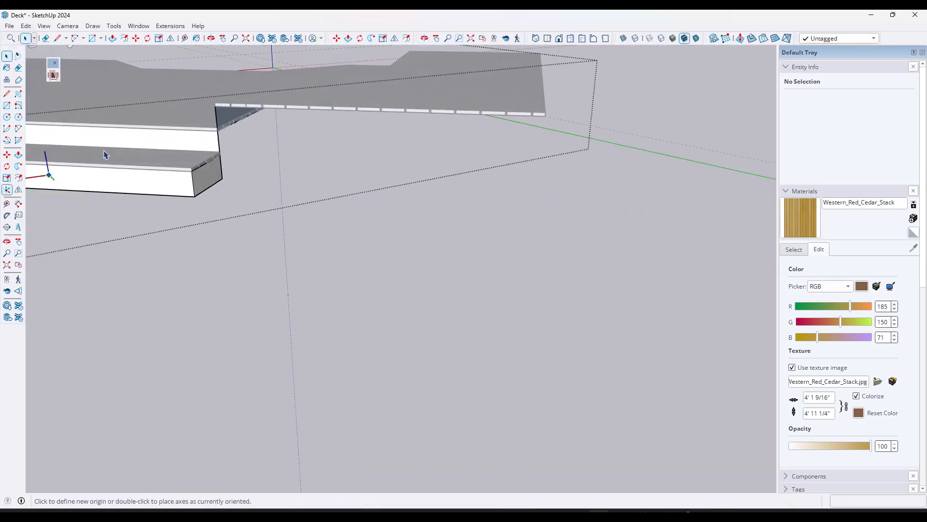
scroll(239, 103, up, 2)
scroll(214, 125, up, 4)
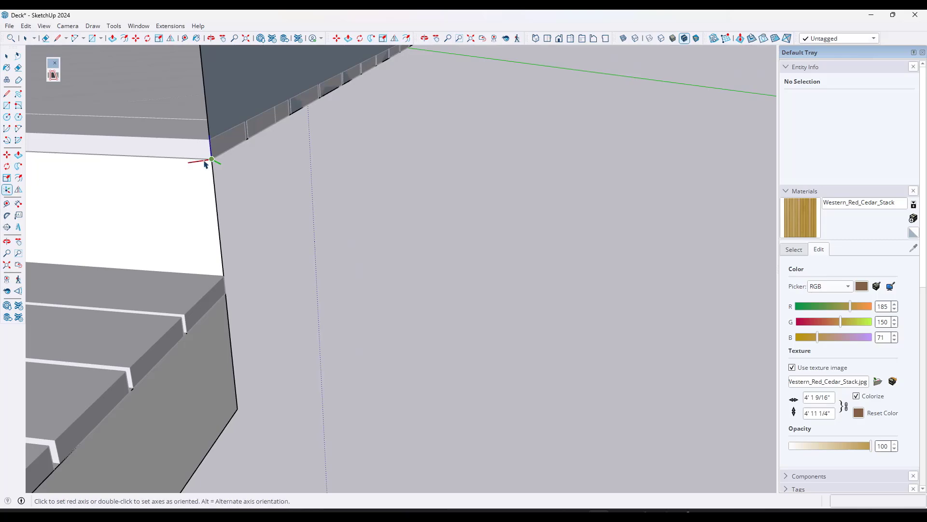
click(192, 163)
scroll(229, 108, down, 3)
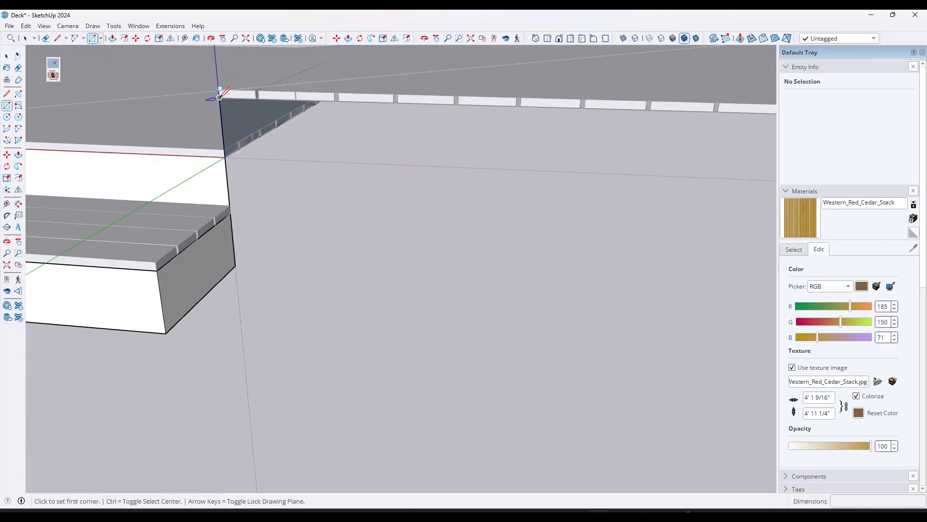
Draw a 6' long vertical rectangle under the upper deck's outer edge to close its open side, and leave the riser group
click(220, 98)
scroll(219, 97, down, 3)
scroll(219, 97, up, 2)
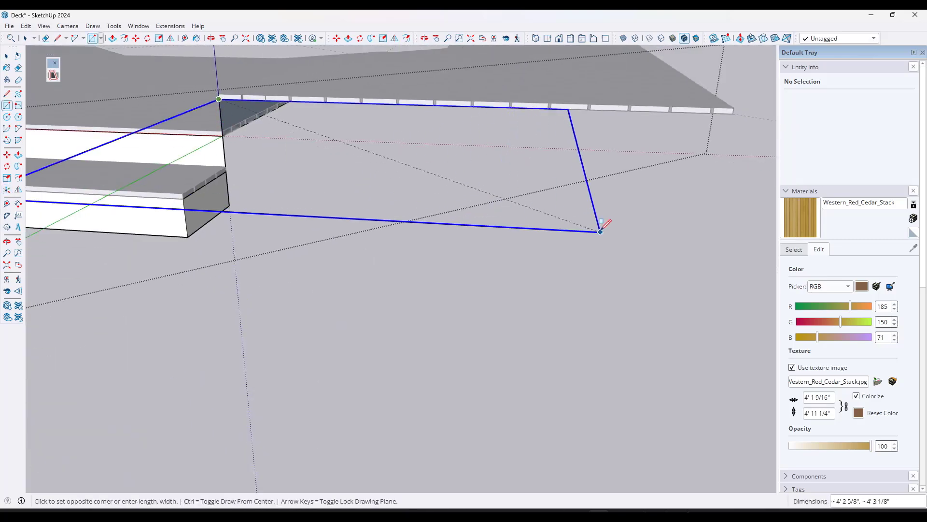
scroll(601, 224, down, 1)
key(Left)
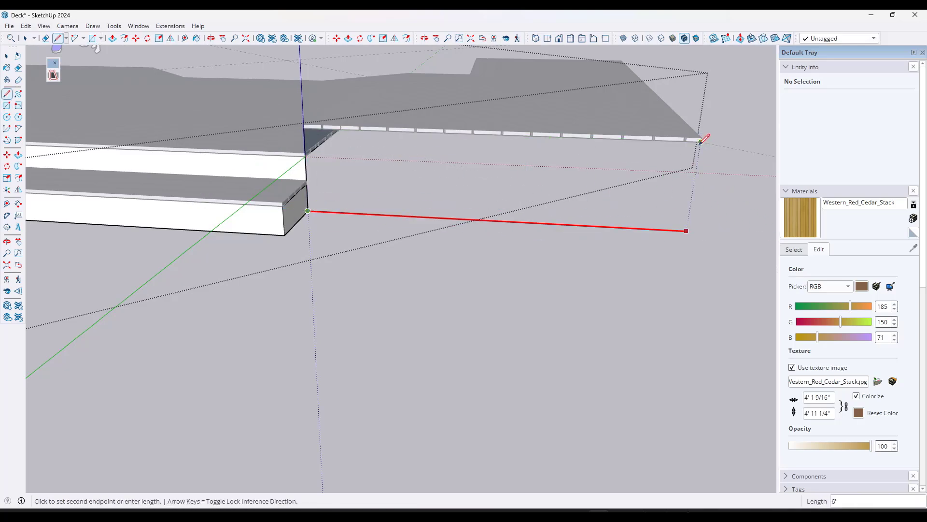
click(701, 140)
key(space)
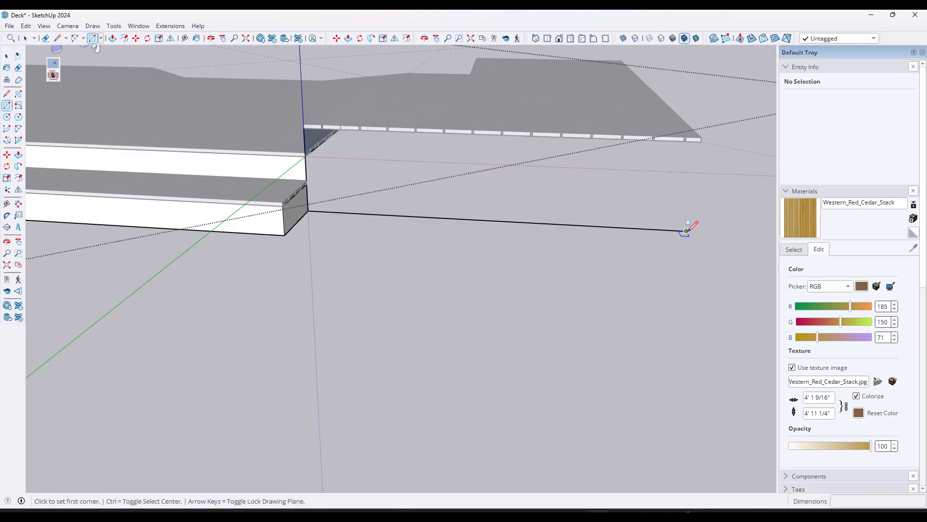
click(686, 231)
click(304, 127)
key(space)
middle_drag(573, 207, 606, 221)
scroll(692, 161, down, 2)
key(Escape)
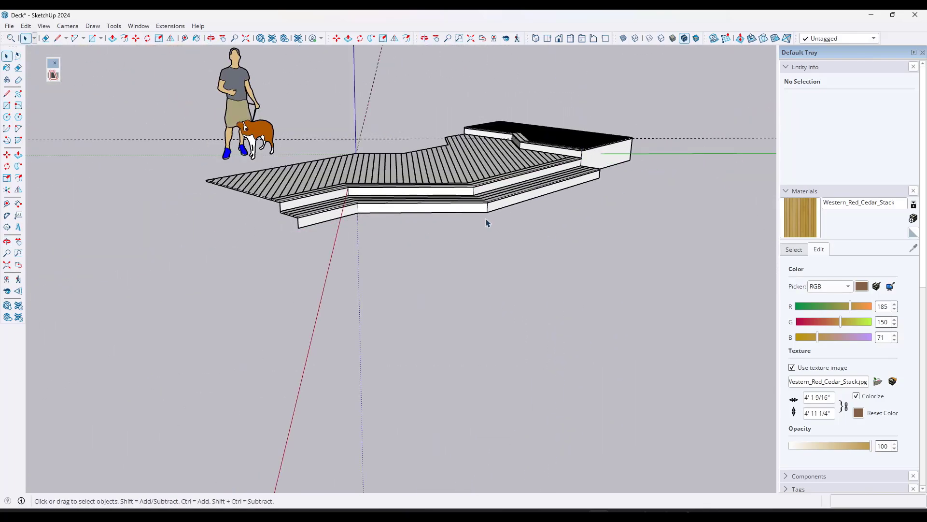
Examine the deck's boards, borders and riser faces across all levels from several angles
scroll(458, 235, up, 6)
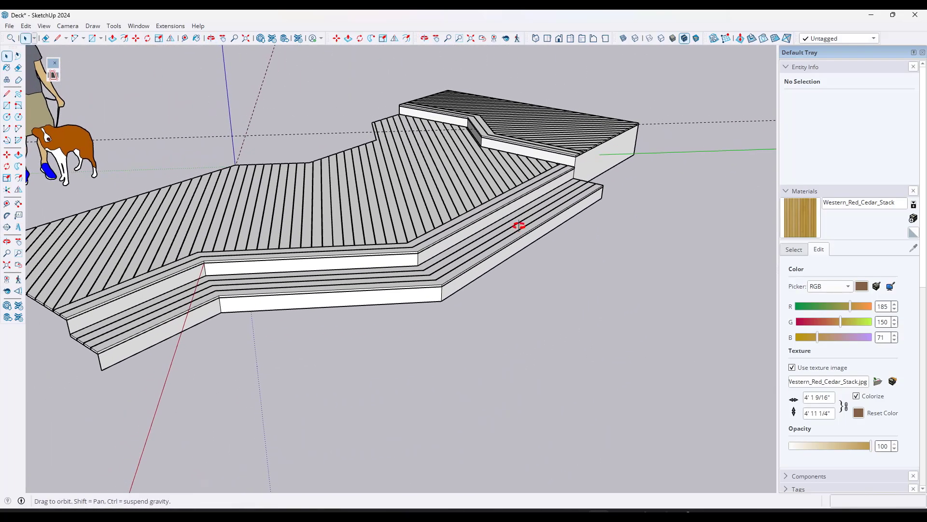
scroll(609, 195, down, 4)
scroll(432, 186, up, 4)
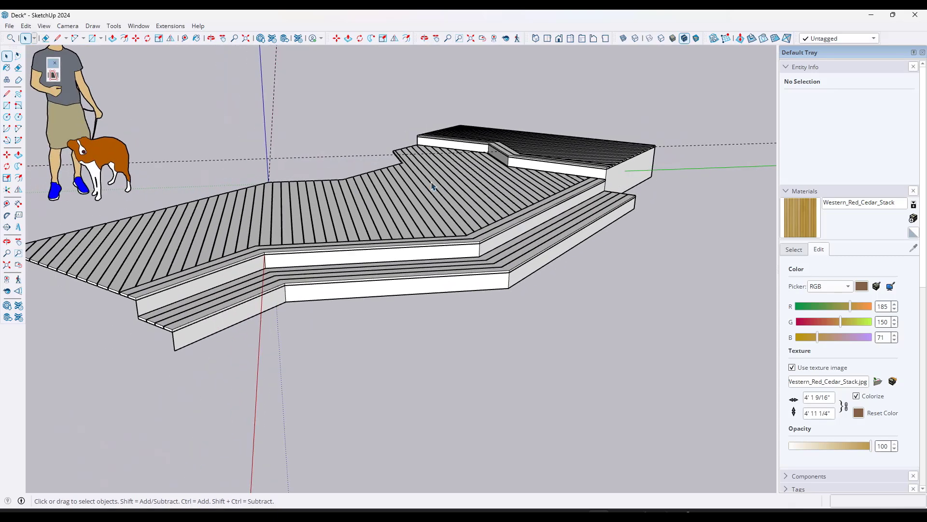
middle_drag(446, 194, 458, 204)
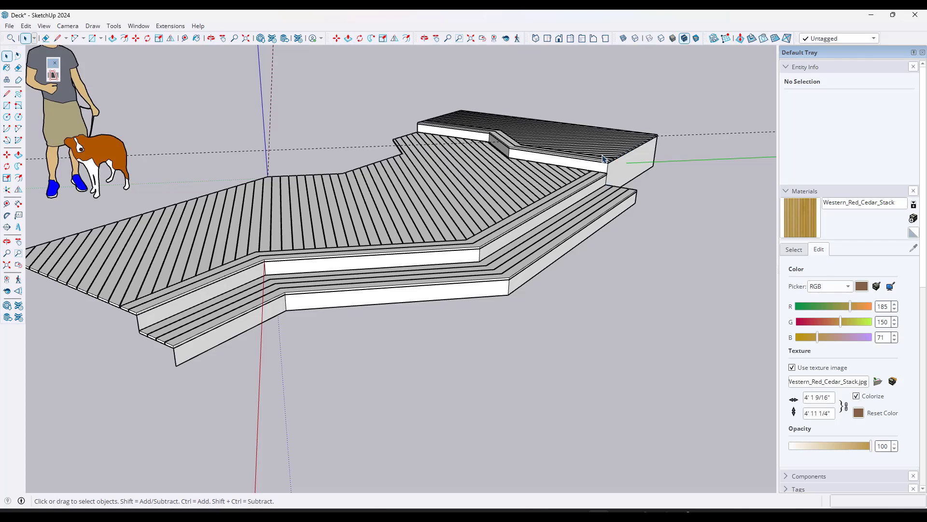
scroll(513, 196, up, 2)
scroll(503, 210, down, 2)
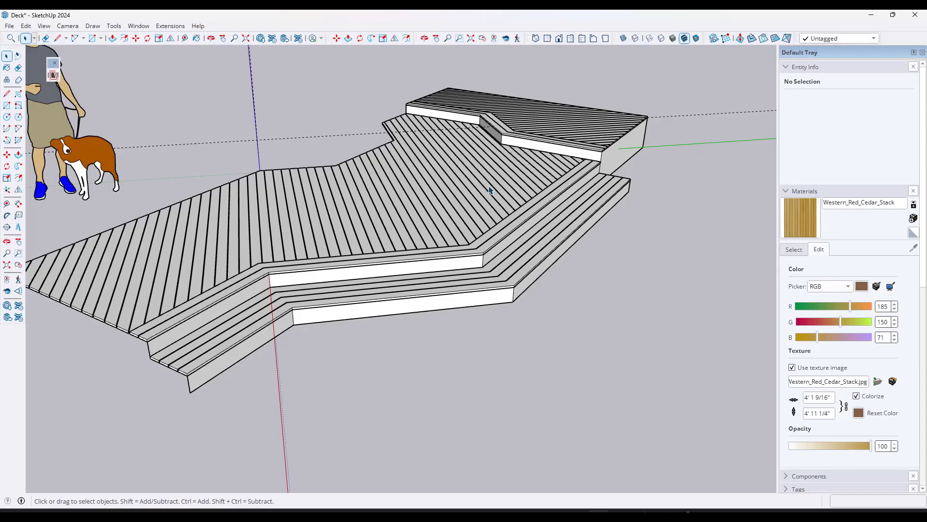
mouse_move(489, 189)
middle_down()
mouse_move(480, 296)
mouse_move(497, 165)
mouse_move(497, 193)
middle_up()
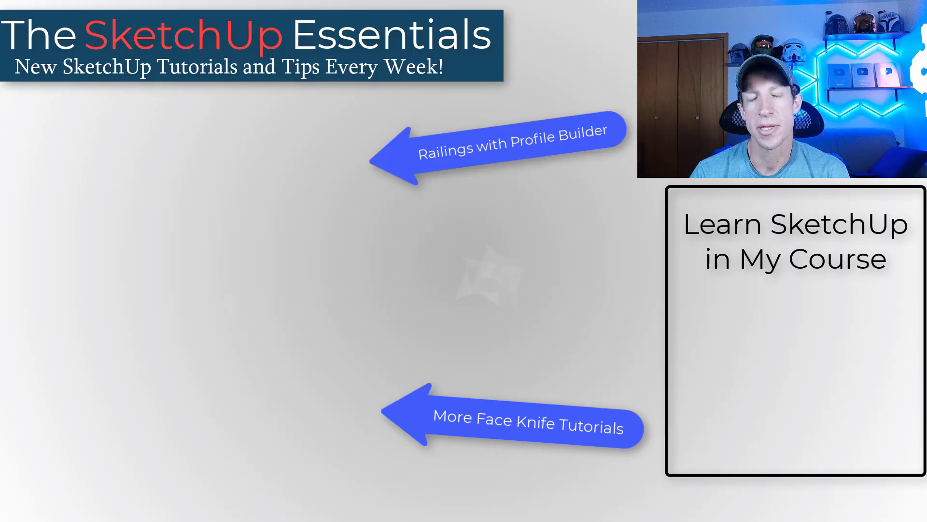